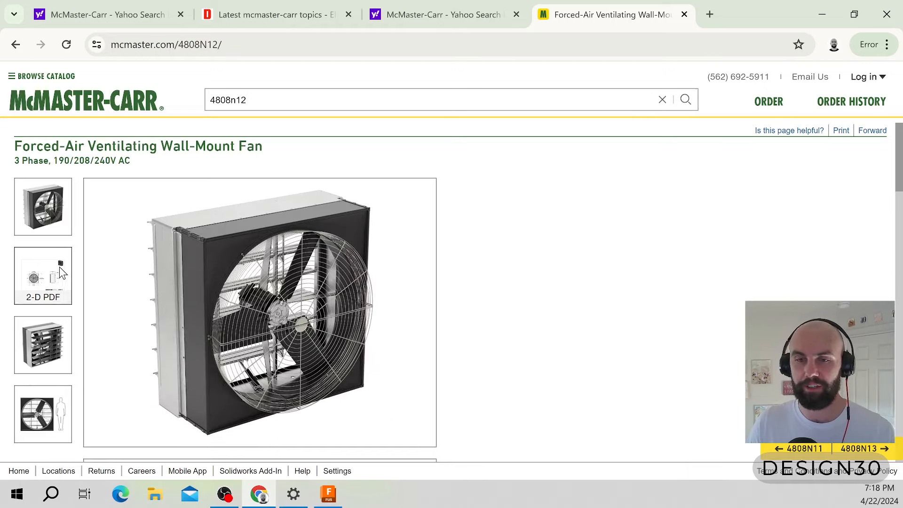
# Download the CAD model of wall-mount fan 4808N12 in the 3-D STEP format.
pyautogui.scroll(-2, 368, 214)
pyautogui.scroll(-5, 368, 214)
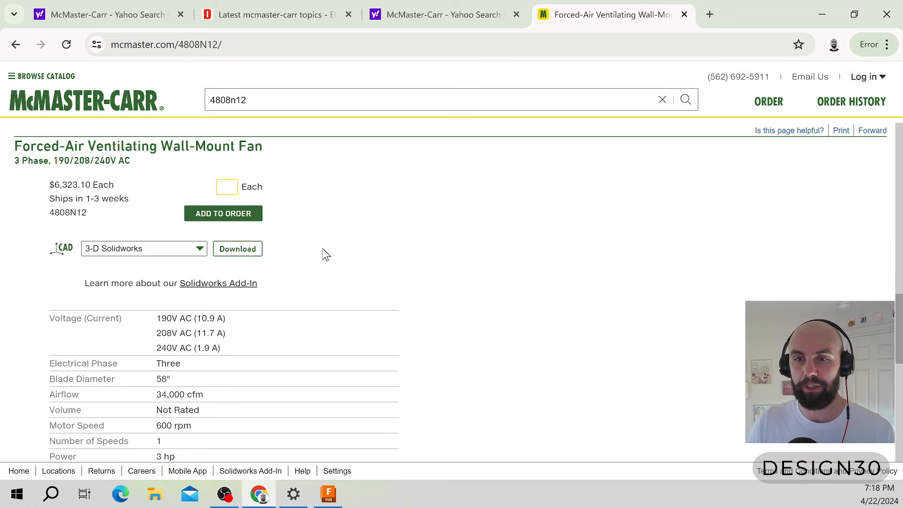
pyautogui.scroll(1, 323, 253)
pyautogui.scroll(-1, 323, 250)
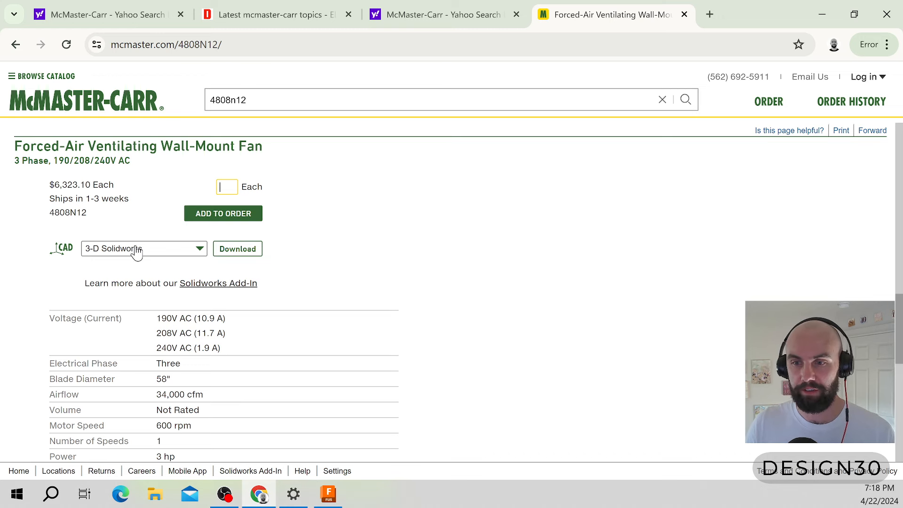
pyautogui.click(200, 253)
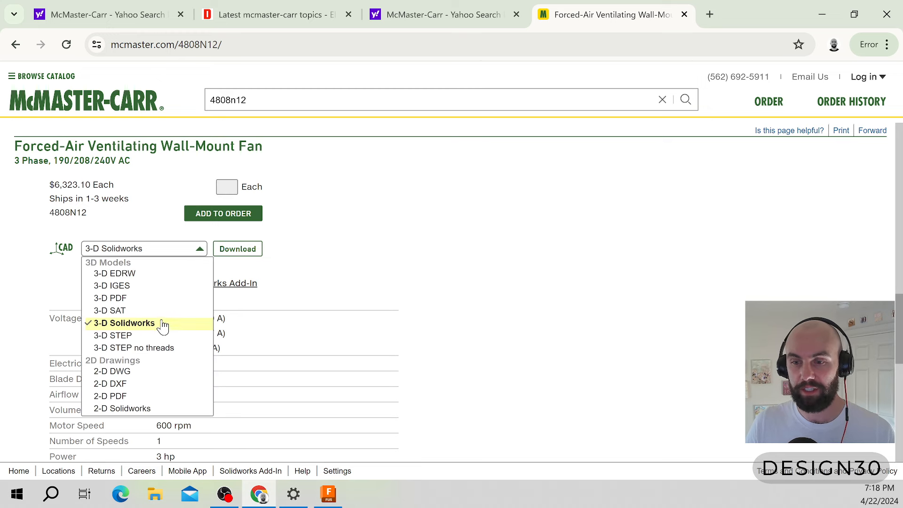
pyautogui.click(122, 337)
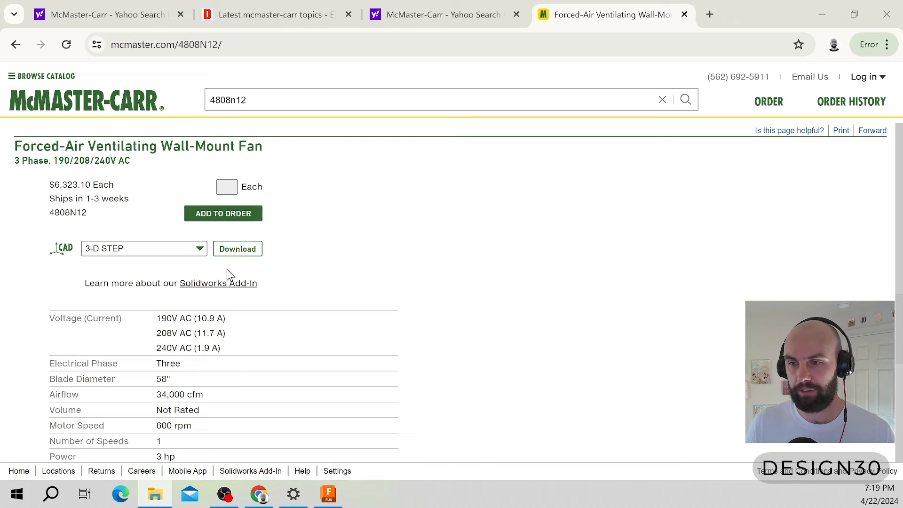
pyautogui.click(230, 257)
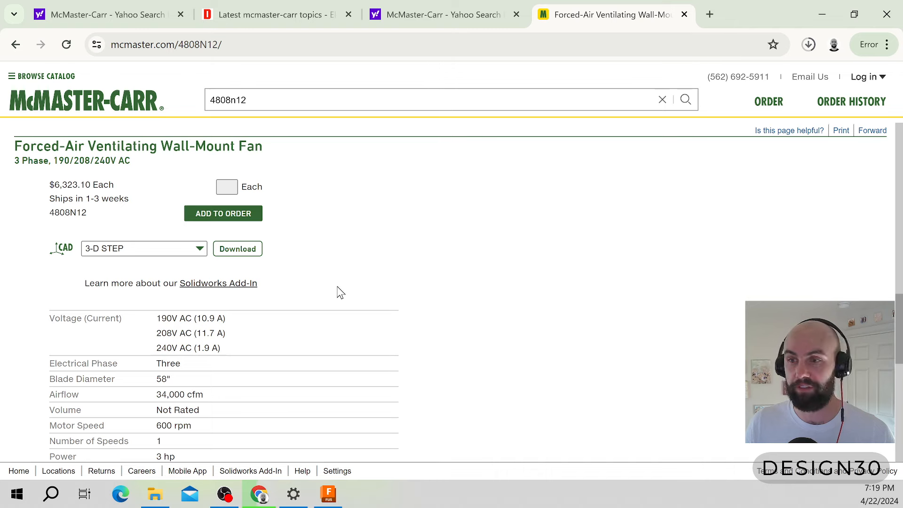
# Review the fan's product photos, dimensioned drawing and human scale comparison on the product page.
pyautogui.scroll(10, 340, 291)
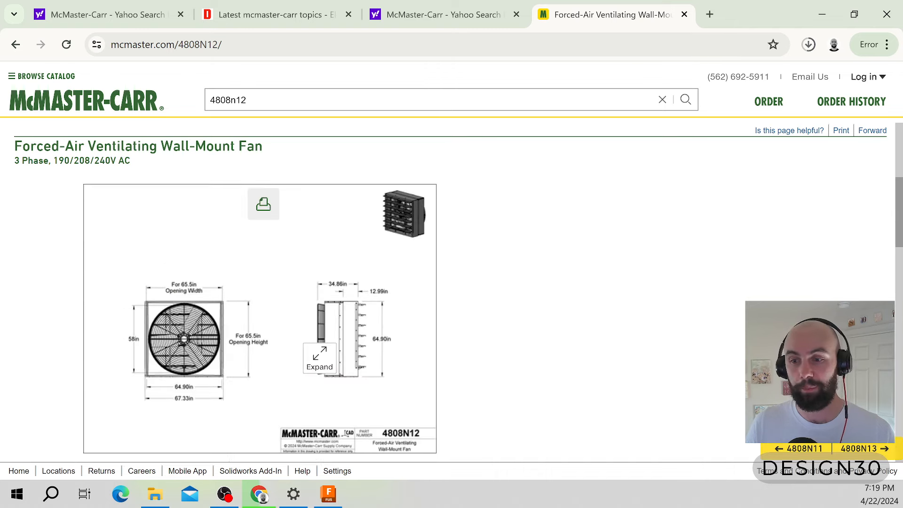
pyautogui.scroll(-5, 330, 306)
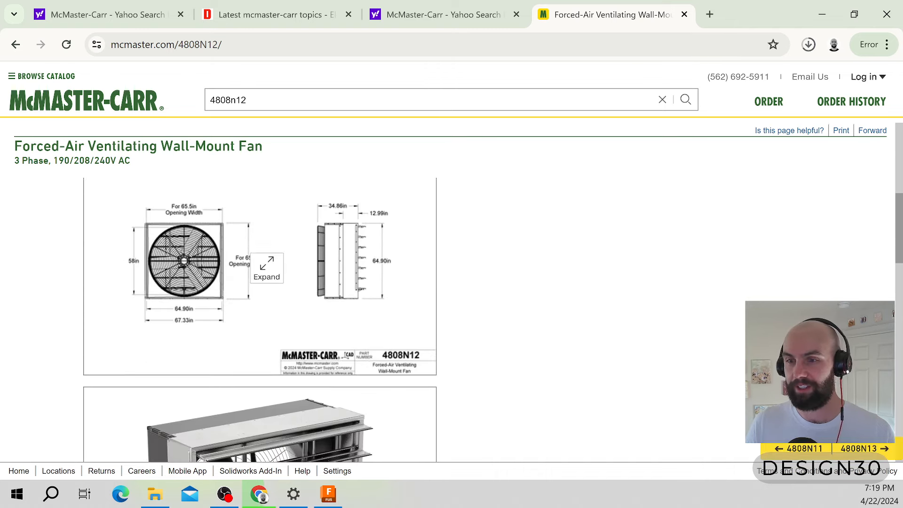
pyautogui.scroll(5, 264, 291)
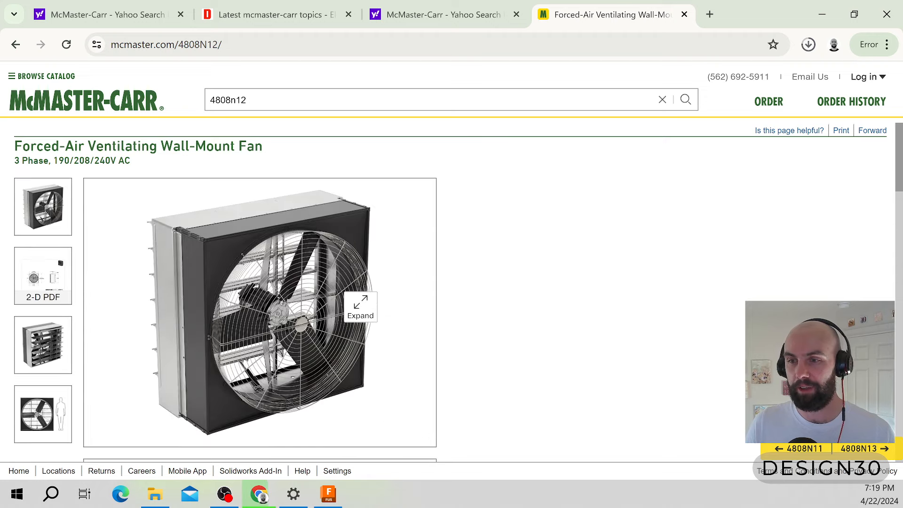
pyautogui.scroll(-2, 329, 278)
pyautogui.scroll(2, 308, 303)
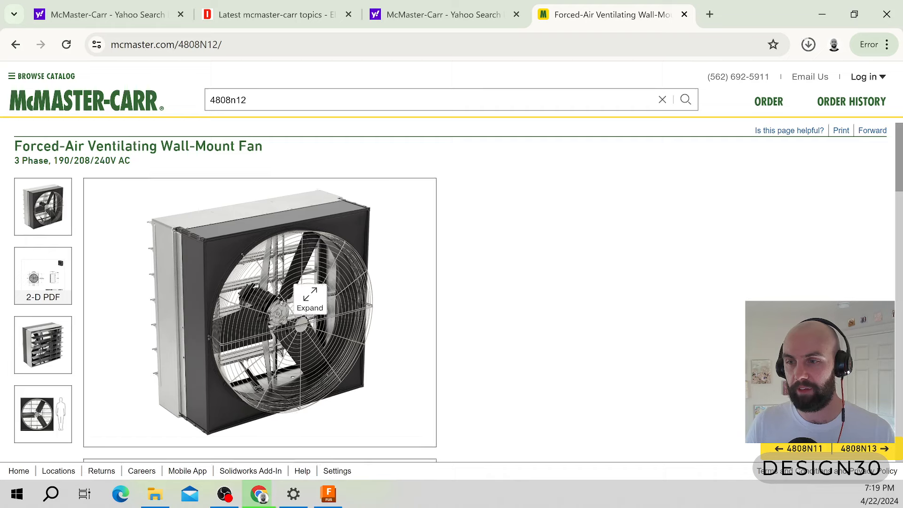
pyautogui.scroll(-3, 376, 280)
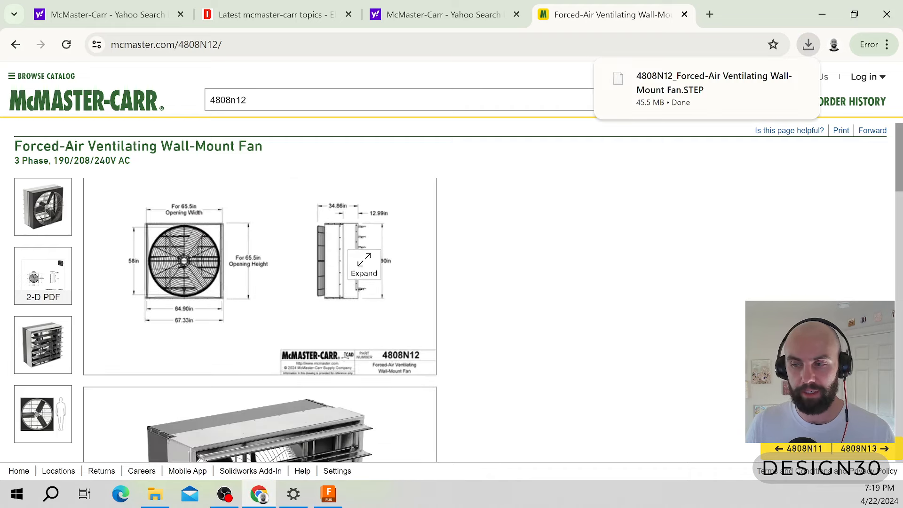
pyautogui.scroll(-3, 365, 261)
pyautogui.scroll(-3, 365, 261)
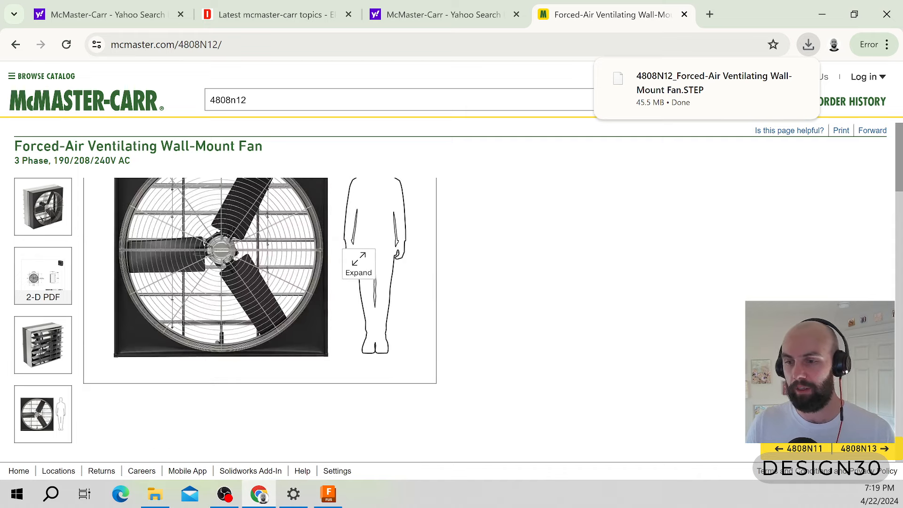
# Read through the fan's specification table and product description.
pyautogui.scroll(-2, 329, 317)
pyautogui.scroll(-10, 312, 307)
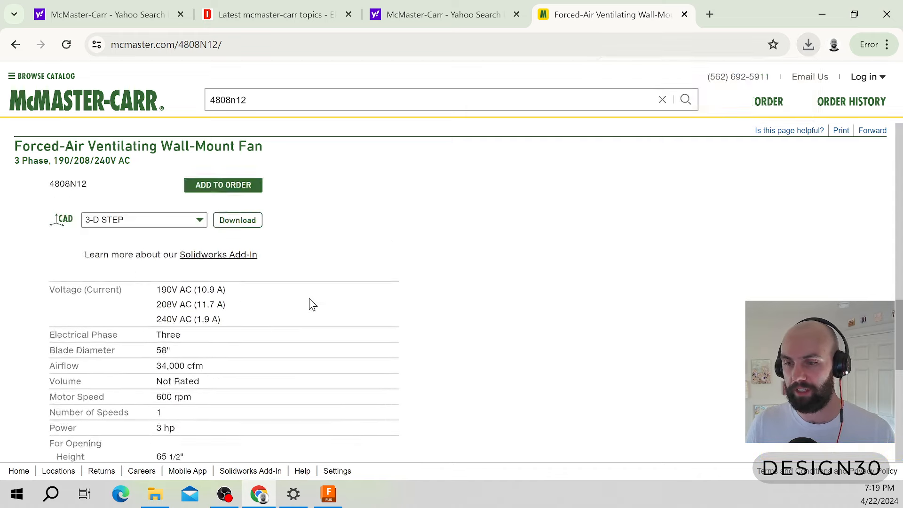
pyautogui.scroll(-3, 189, 244)
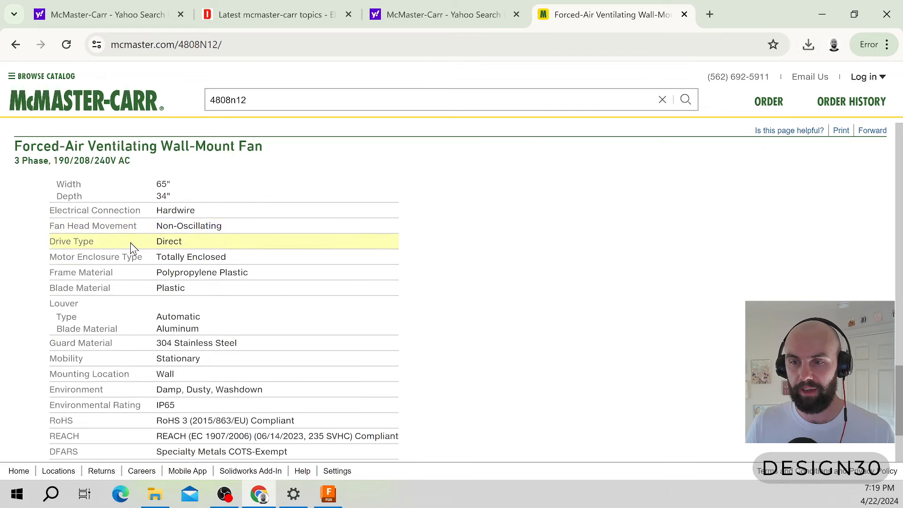
pyautogui.scroll(-2, 141, 282)
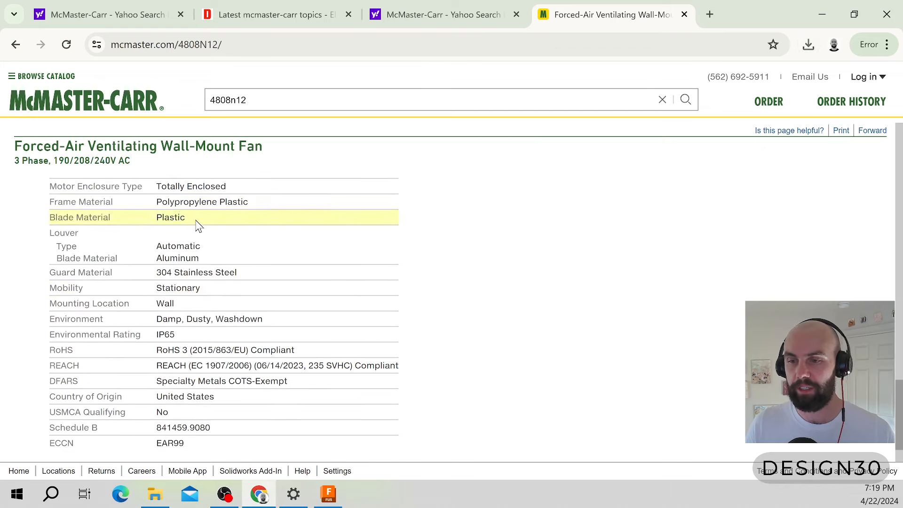
pyautogui.scroll(-2, 254, 245)
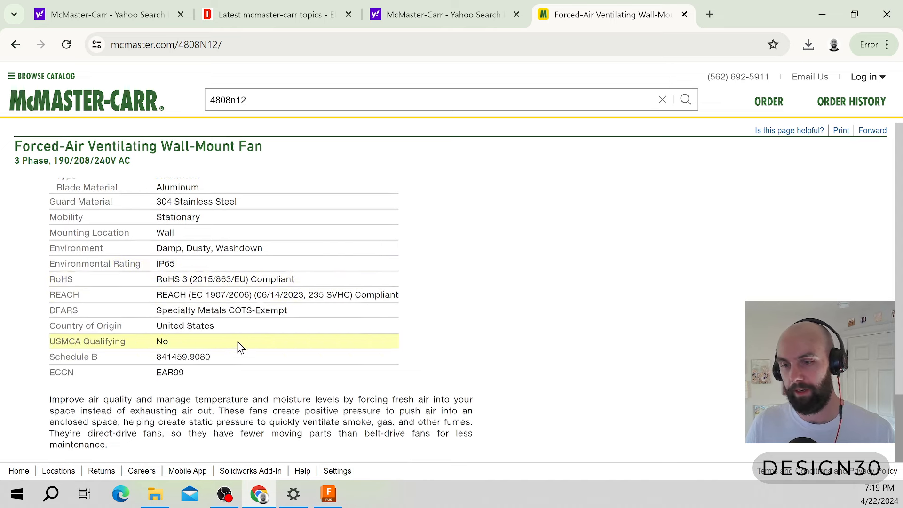
pyautogui.scroll(-1, 238, 347)
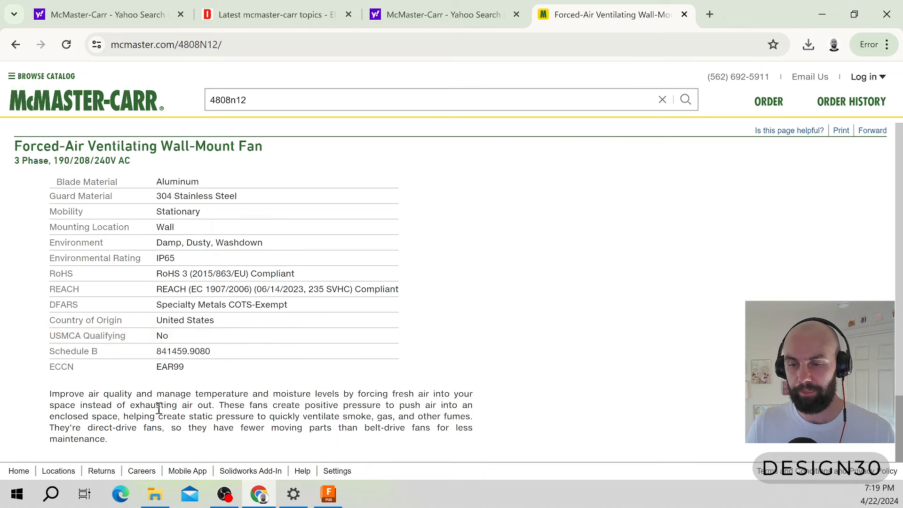
pyautogui.scroll(6, 343, 299)
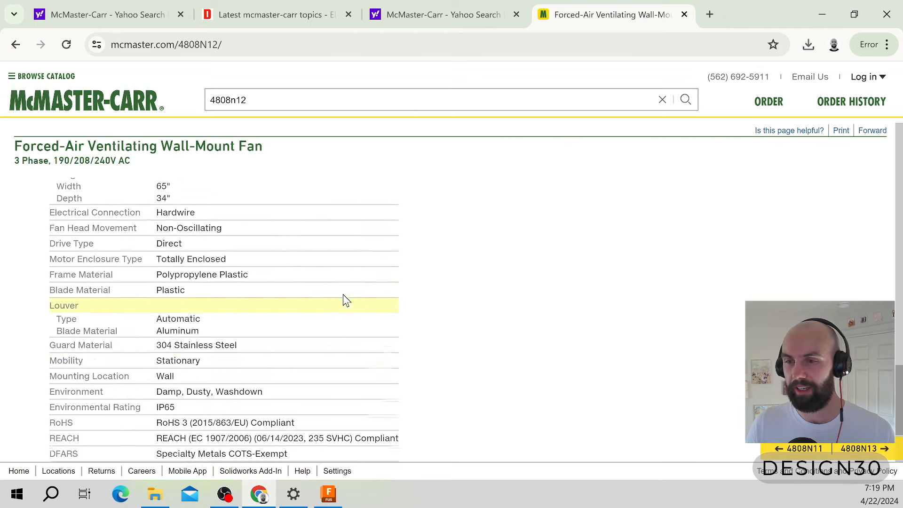
pyautogui.scroll(3, 350, 294)
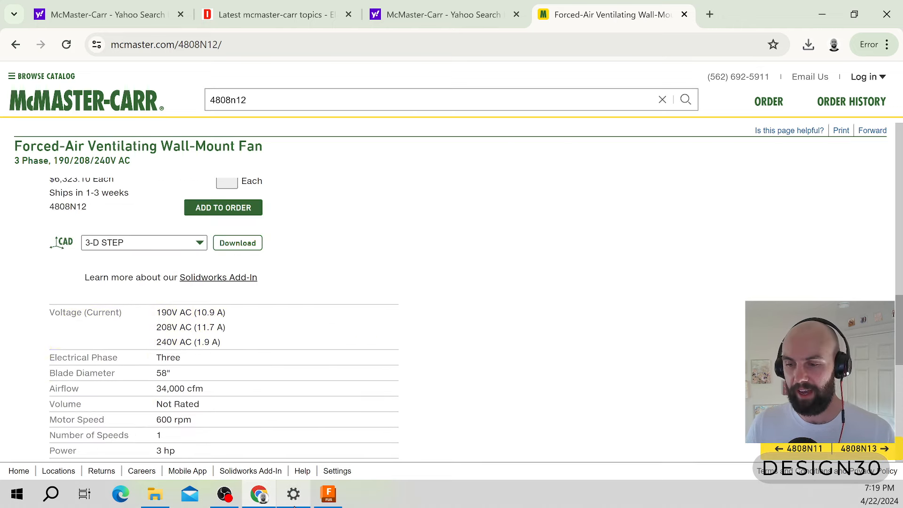
# Switch to Autodesk Fusion and open the 4808N12_Forced-Air Ventilating Wall-Mount Fan STEP file from the computer's Downloads folder.
pyautogui.click(335, 497)
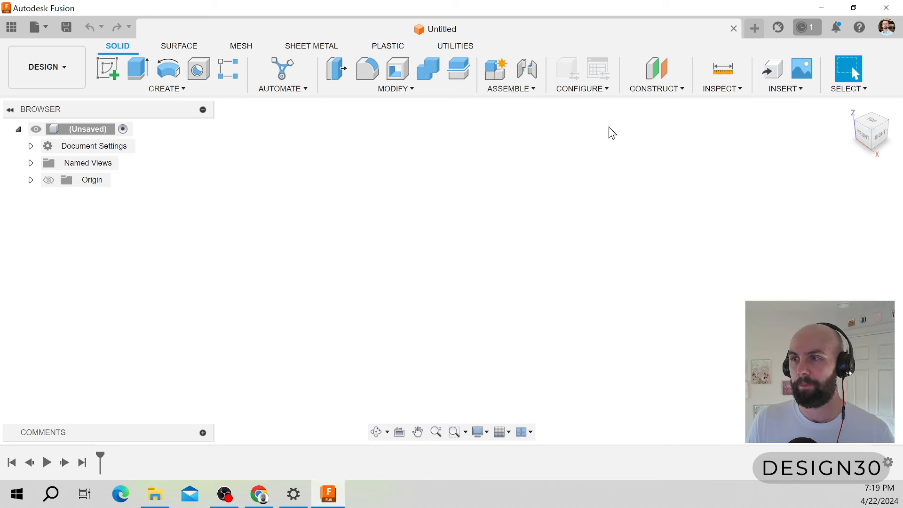
pyautogui.click(49, 28)
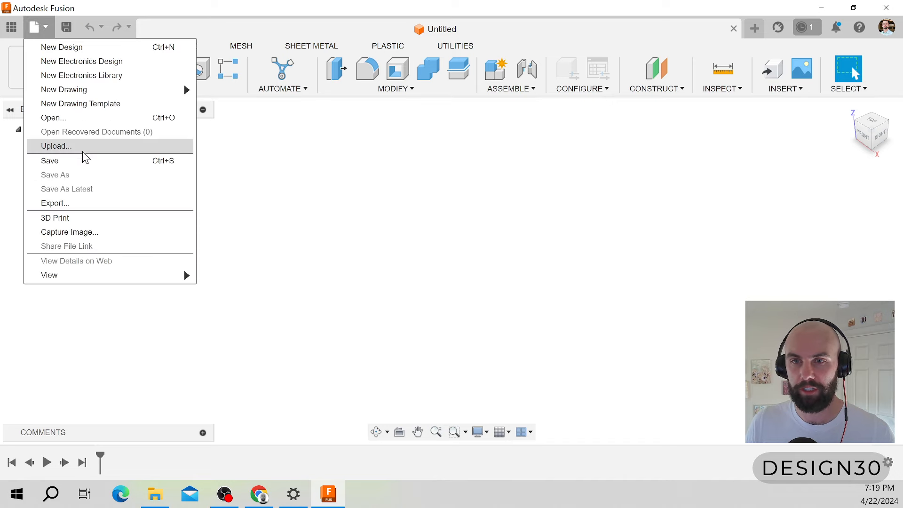
pyautogui.click(66, 119)
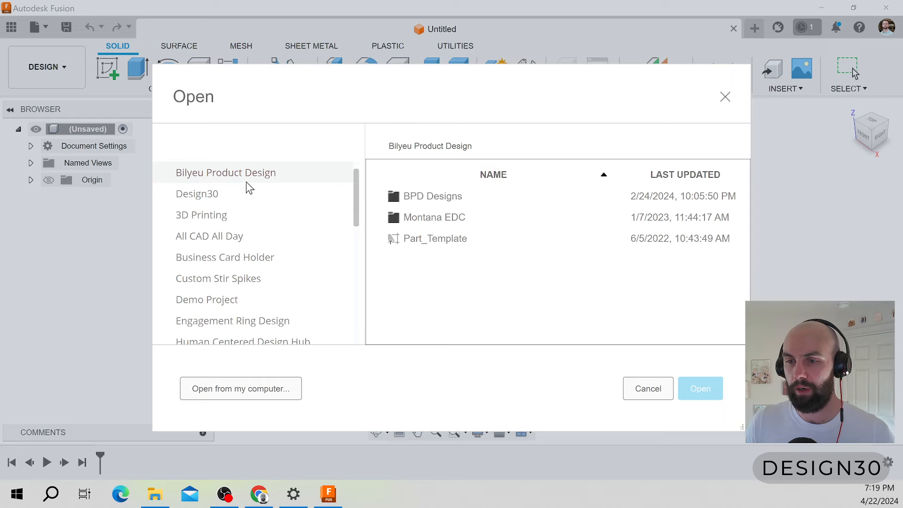
pyautogui.click(258, 392)
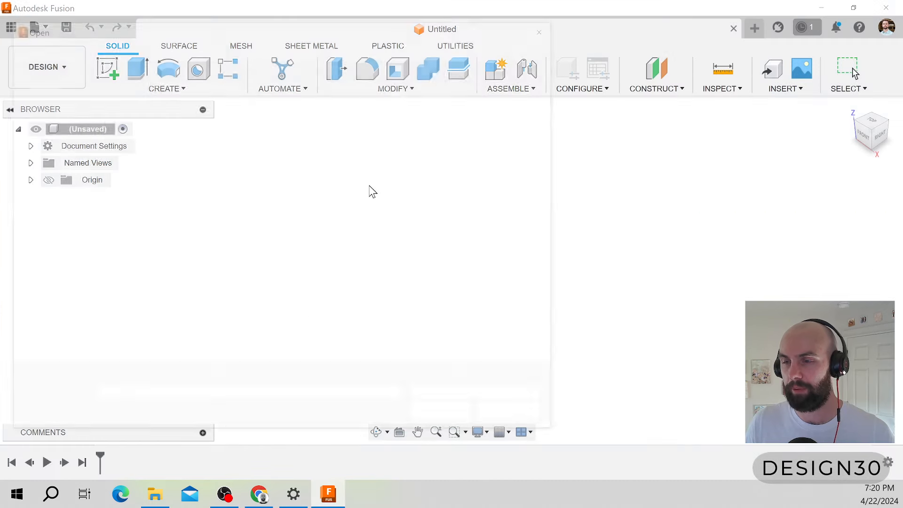
pyautogui.scroll(3, 69, 118)
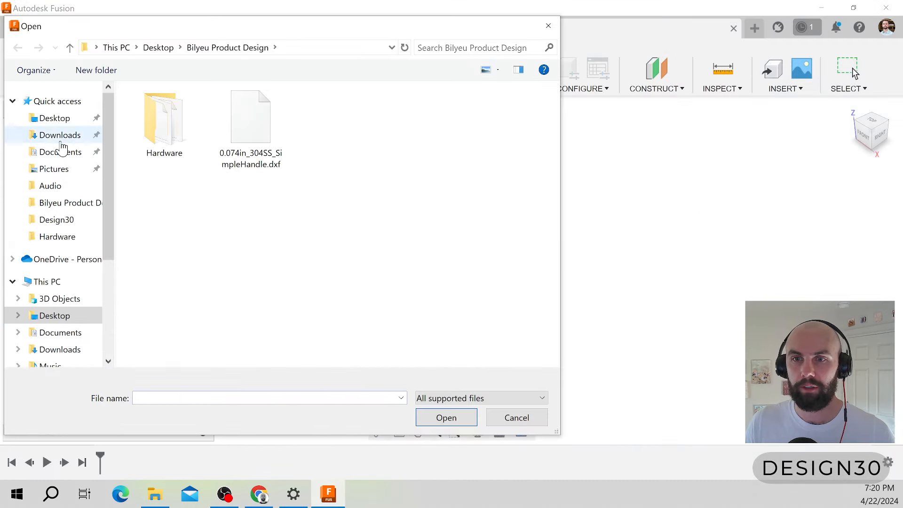
pyautogui.click(59, 136)
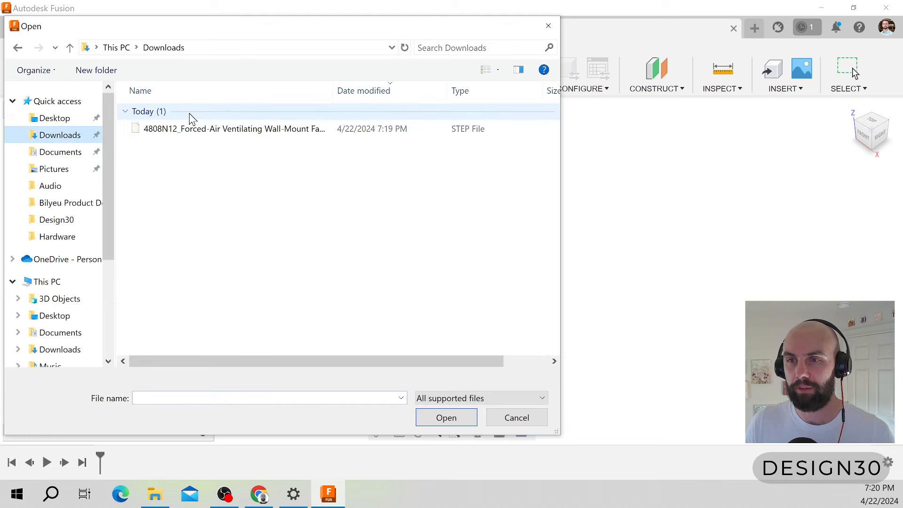
pyautogui.click(188, 131)
pyautogui.click(445, 421)
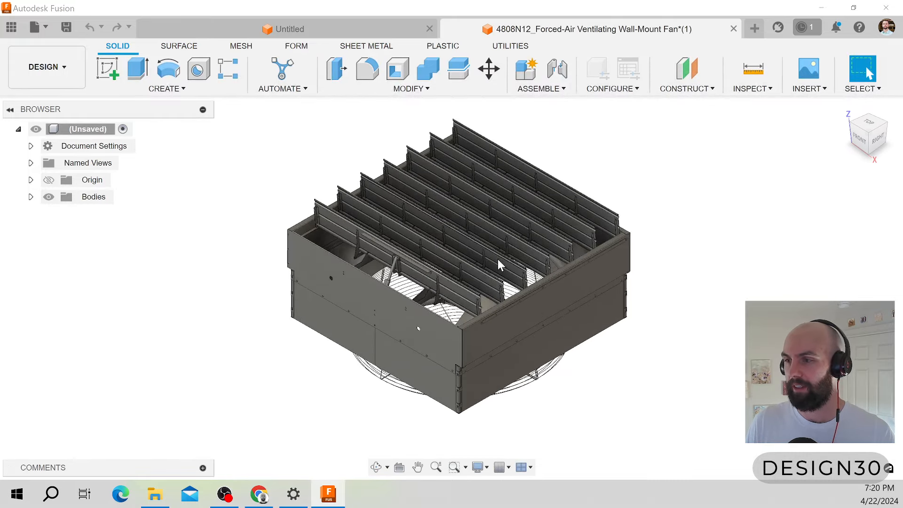
# Inspect the imported fan model from the guard side, examining the blades, housing and louvers.
pyautogui.keyDown('shift'); pyautogui.moveTo(484, 399); pyautogui.dragTo(870, 74, button='middle'); pyautogui.keyUp('shift')
pyautogui.keyDown('shift'); pyautogui.moveTo(414, 282); pyautogui.dragTo(537, 257, button='middle'); pyautogui.keyUp('shift')
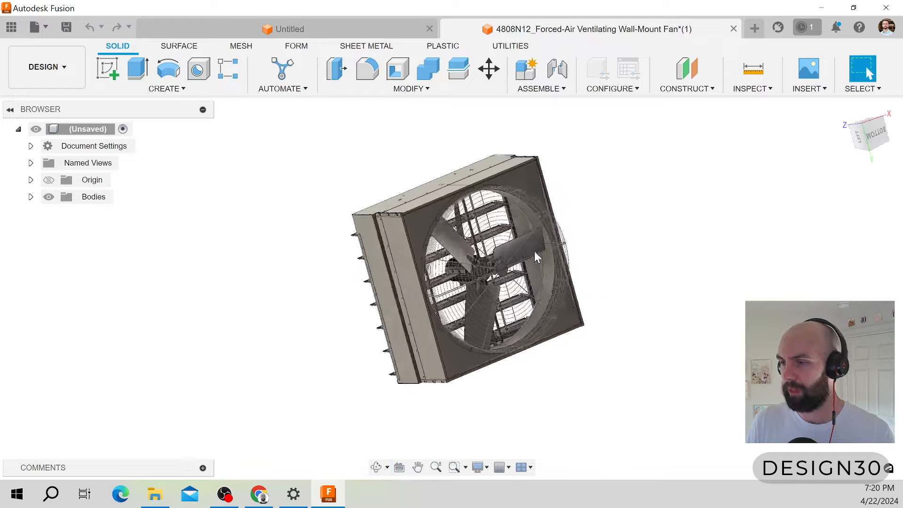
pyautogui.scroll(6, 520, 286)
pyautogui.scroll(-8, 482, 243)
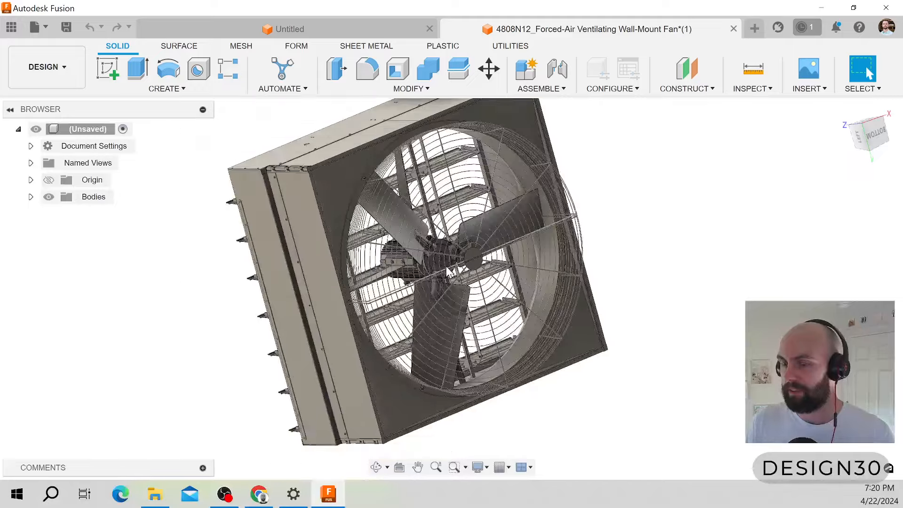
pyautogui.keyDown('shift'); pyautogui.moveTo(624, 127); pyautogui.dragTo(360, 288, button='middle'); pyautogui.keyUp('shift')
pyautogui.scroll(-3, 375, 317)
pyautogui.scroll(3, 281, 426)
pyautogui.scroll(-2, 374, 296)
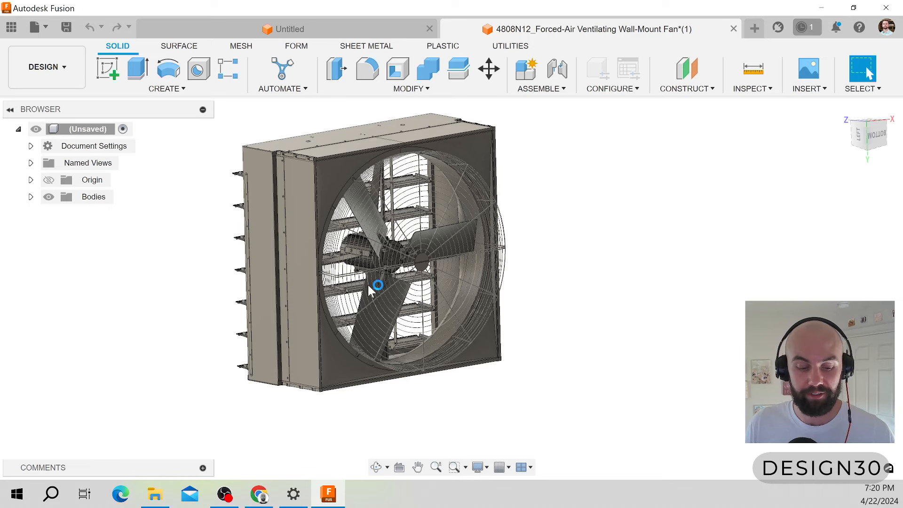
pyautogui.scroll(-1, 425, 270)
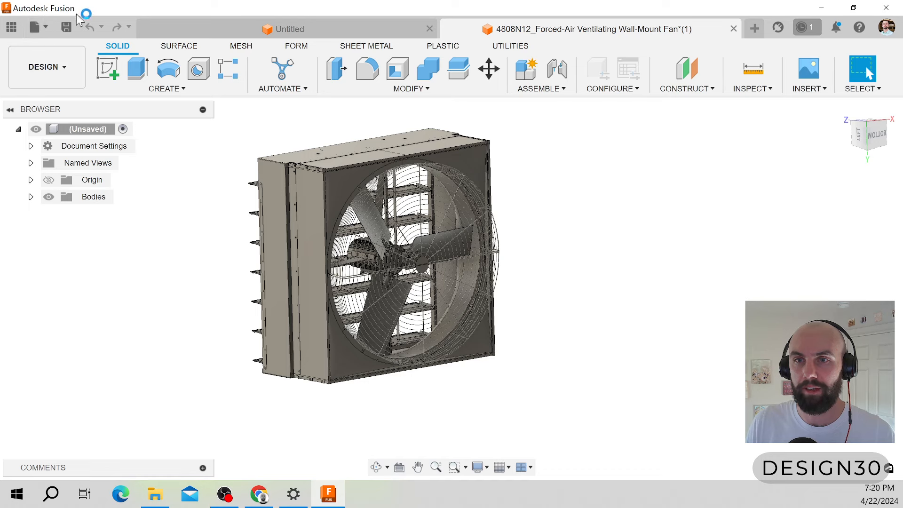
# Save the design as 4808N12_Forced-Air Ventilating Wall-Mount Fan in the Tutorials folder of the Design30 project.
pyautogui.click(66, 29)
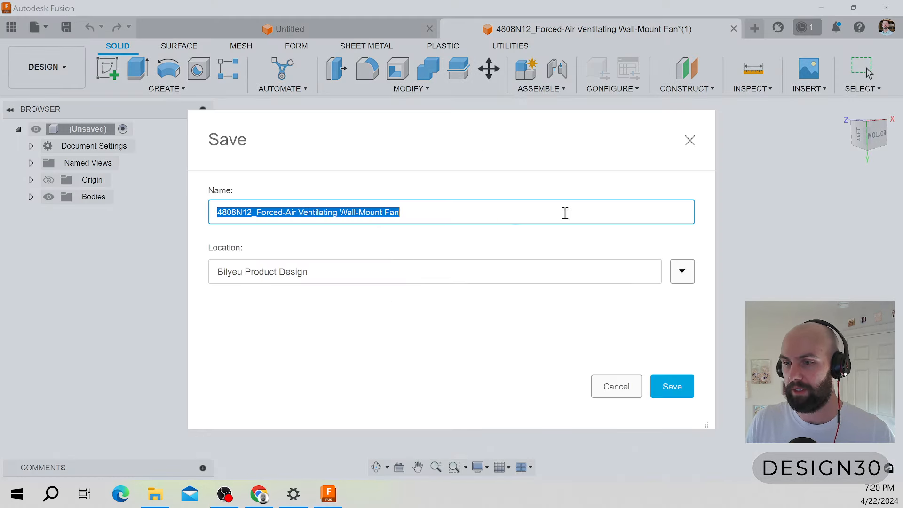
pyautogui.click(682, 271)
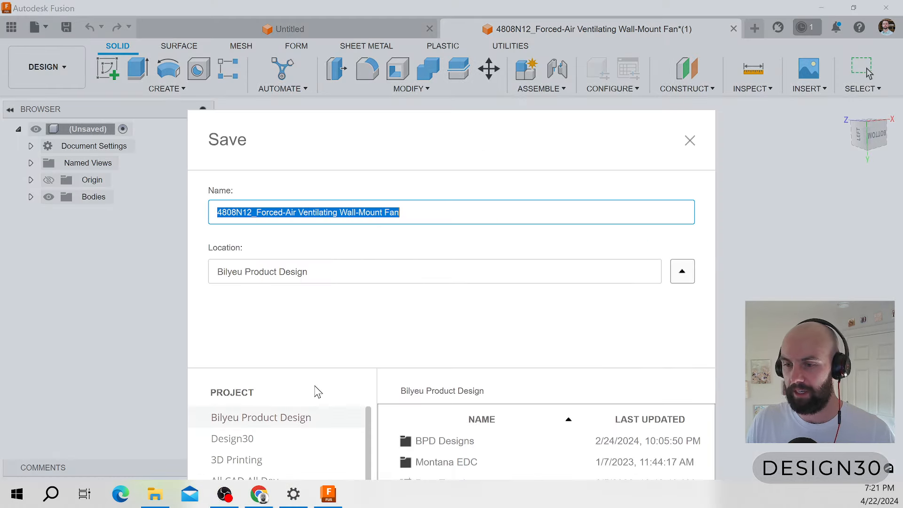
pyautogui.click(272, 444)
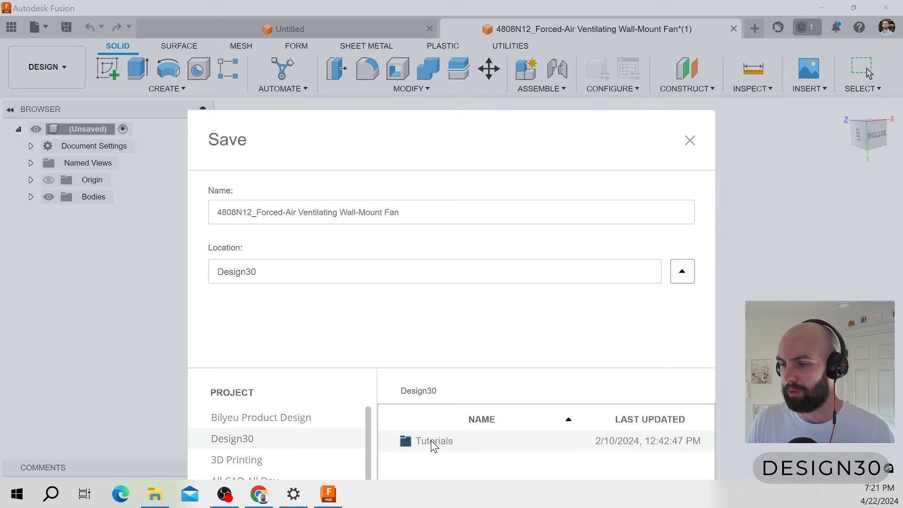
pyautogui.moveTo(518, 130); pyautogui.dragTo(486, 6)
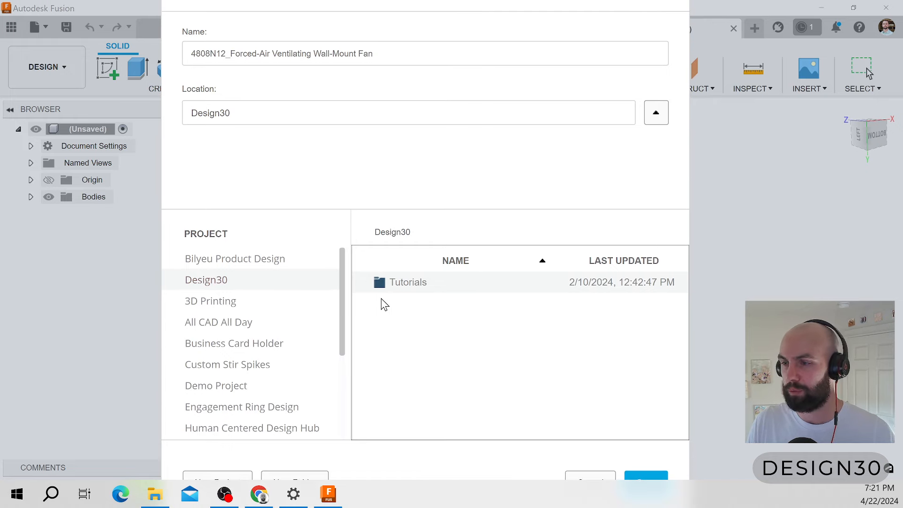
pyautogui.doubleClick(413, 283)
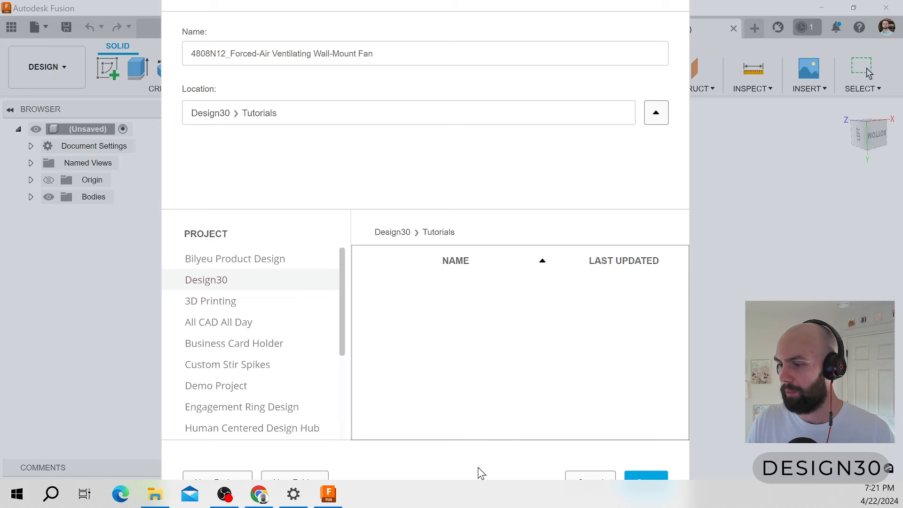
pyautogui.moveTo(481, 473); pyautogui.dragTo(480, 443)
pyautogui.click(645, 451)
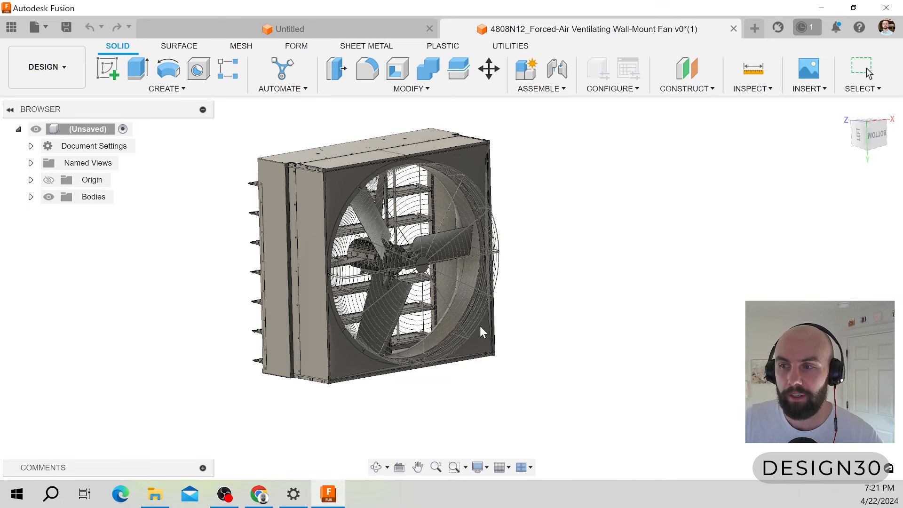
pyautogui.scroll(-1, 343, 352)
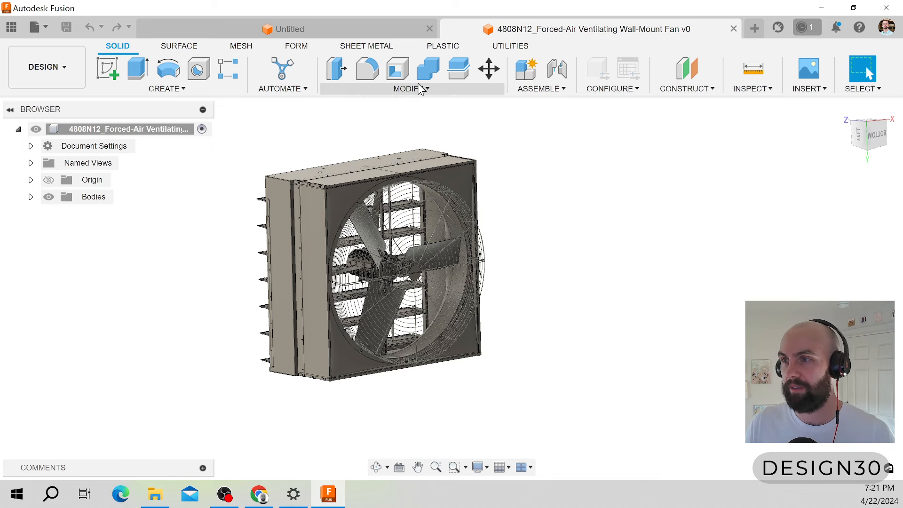
pyautogui.click(420, 89)
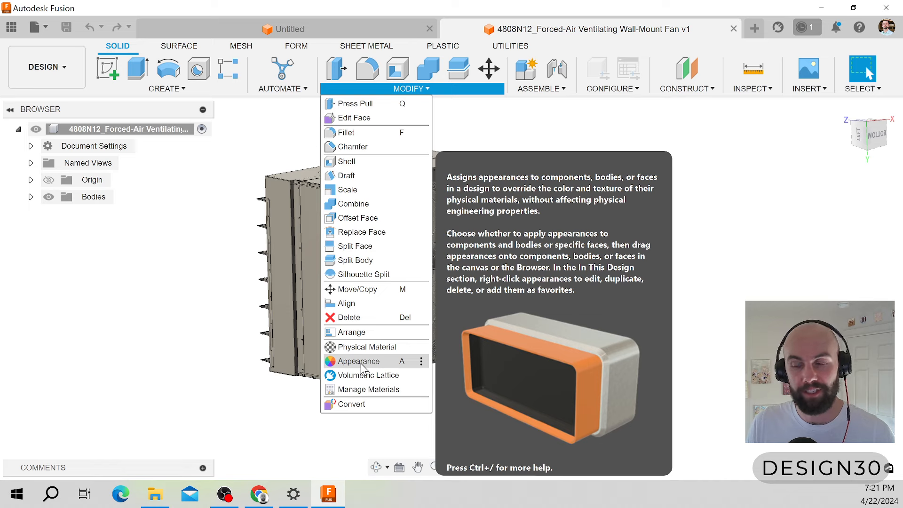
pyautogui.click(211, 400)
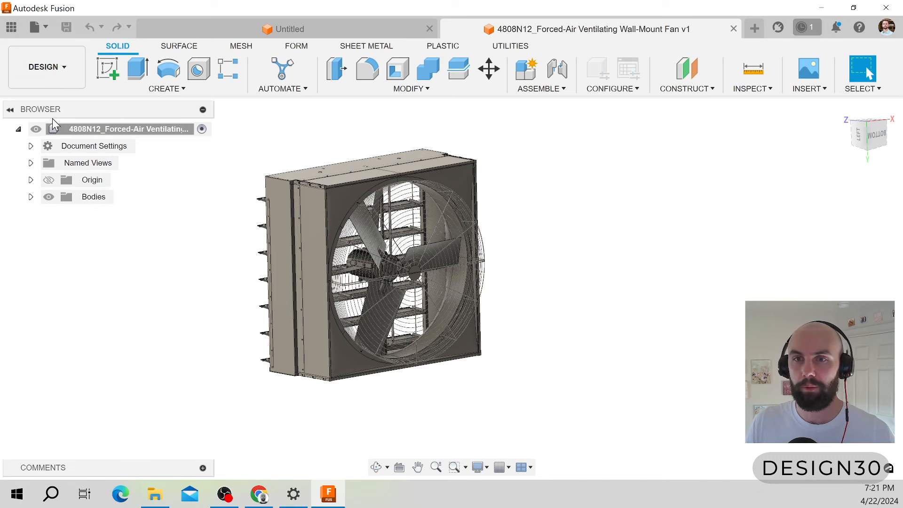
# Switch the fan design to the Render workspace.
pyautogui.click(66, 67)
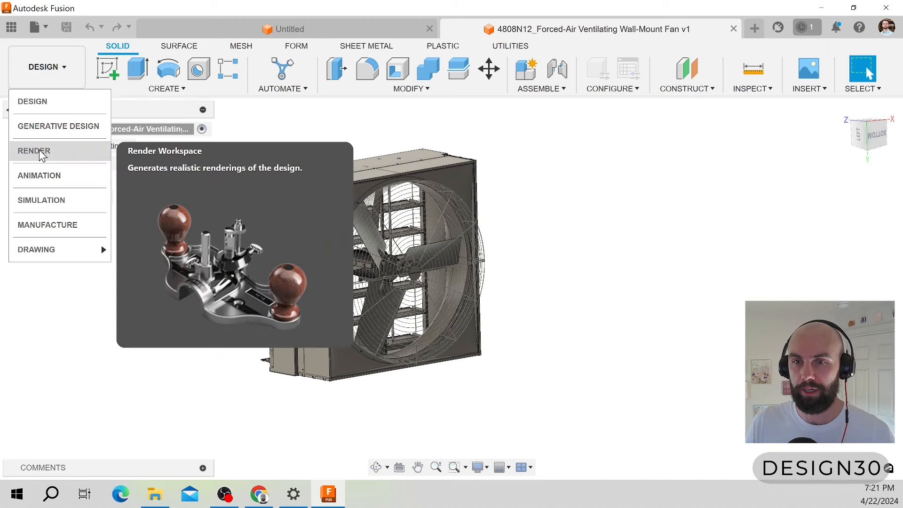
pyautogui.click(39, 155)
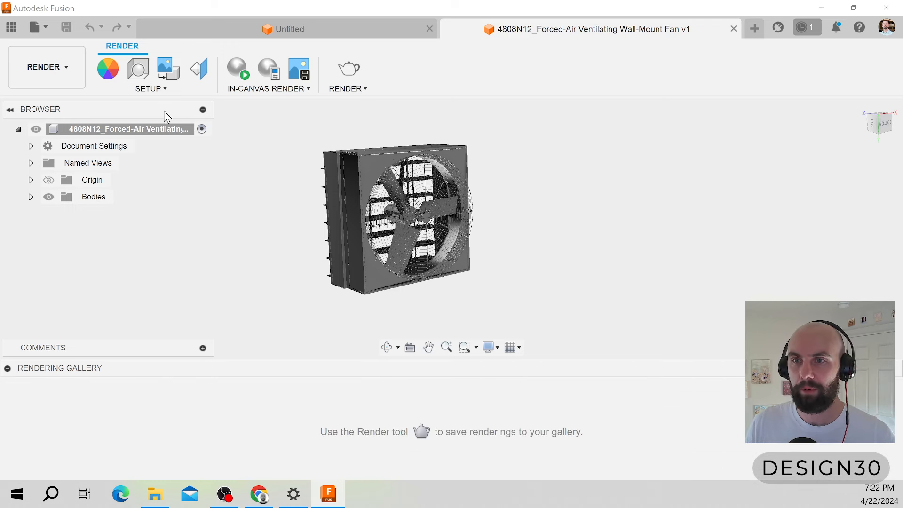
pyautogui.scroll(4, 412, 210)
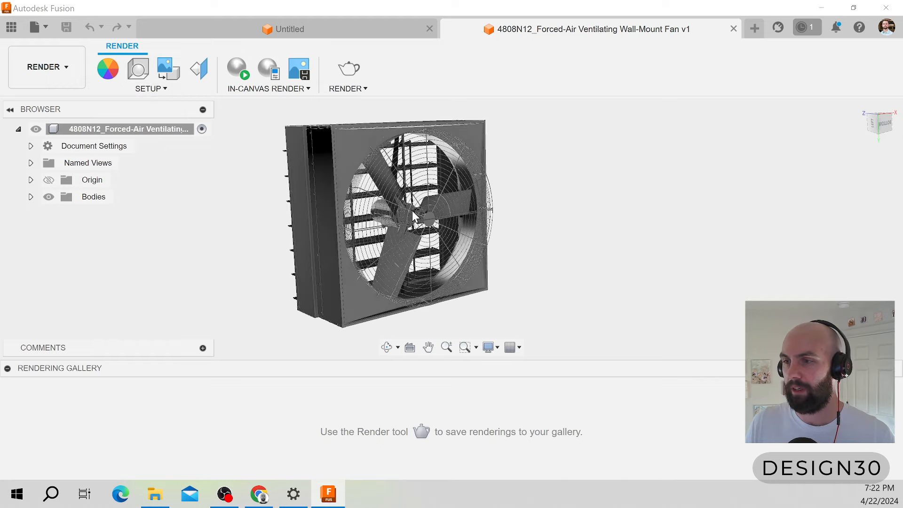
pyautogui.scroll(1, 430, 130)
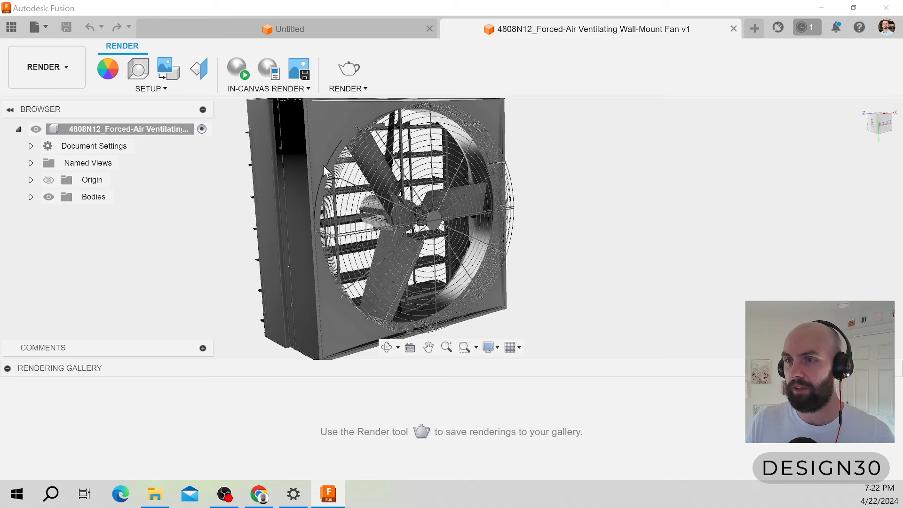
# Preview the fan with an in-canvas render, inspect the guard and blades, and stop the rendering.
pyautogui.click(248, 79)
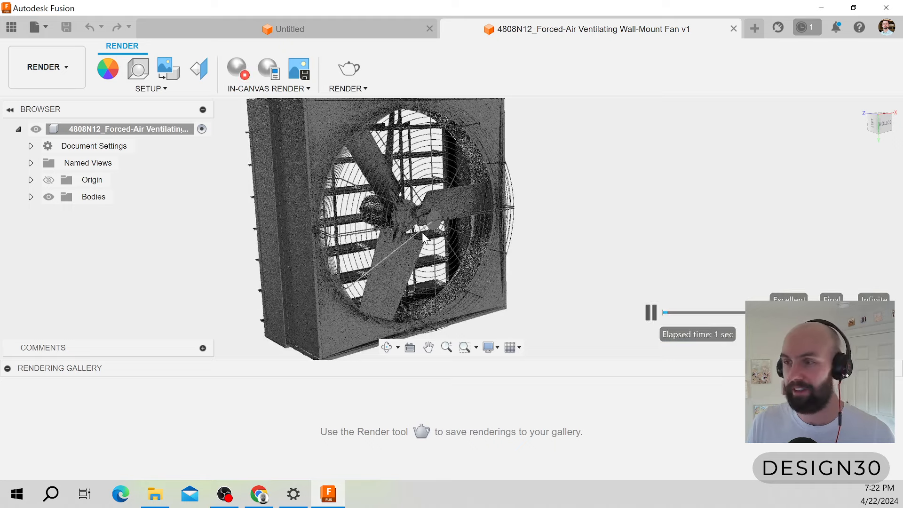
pyautogui.keyDown('shift'); pyautogui.moveTo(548, 192); pyautogui.dragTo(565, 210, button='middle'); pyautogui.keyUp('shift')
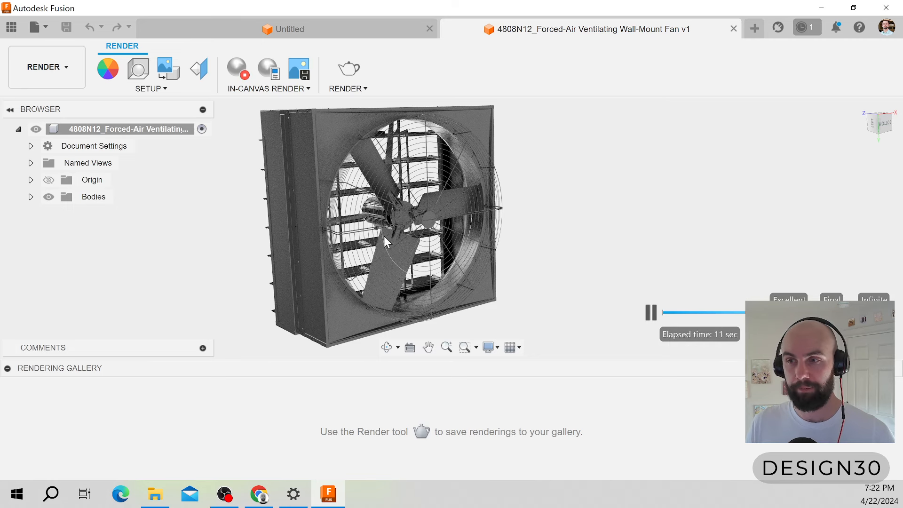
pyautogui.click(245, 75)
pyautogui.scroll(-2, 479, 197)
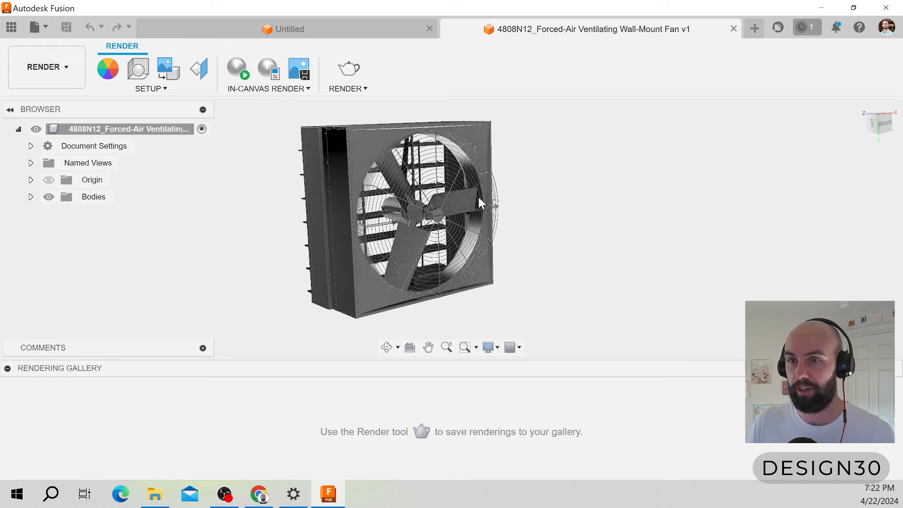
# Open the Appearance settings and browse the material categories of the Fusion Appearances library.
pyautogui.scroll(2, 479, 197)
pyautogui.keyDown('shift'); pyautogui.moveTo(478, 197); pyautogui.dragTo(463, 213, button='middle'); pyautogui.keyUp('shift')
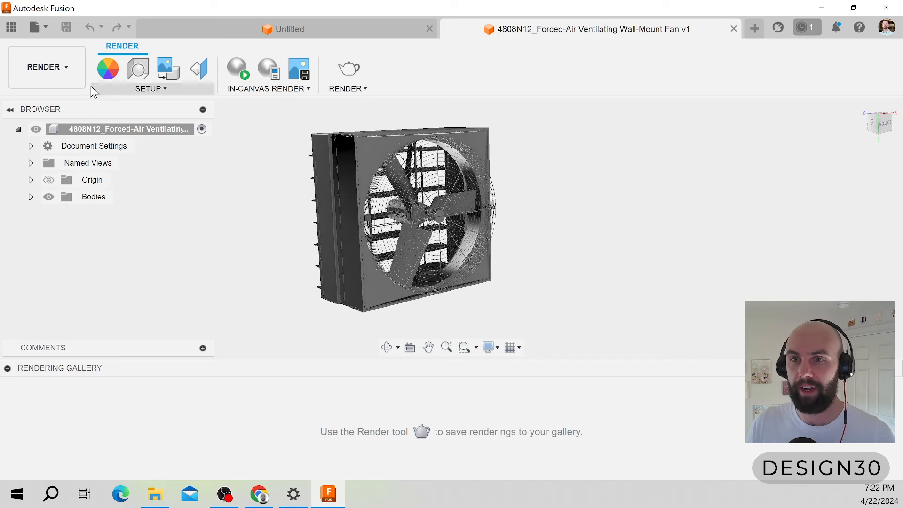
pyautogui.click(107, 75)
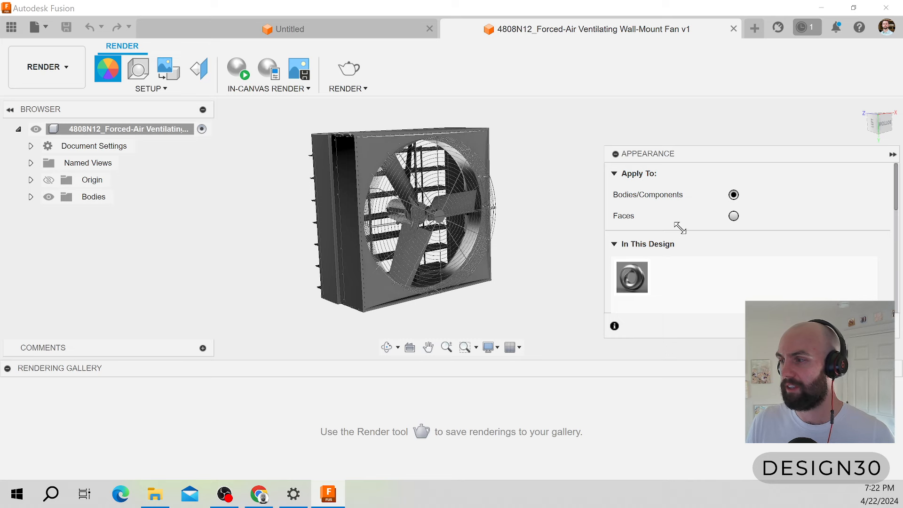
pyautogui.scroll(-5, 680, 228)
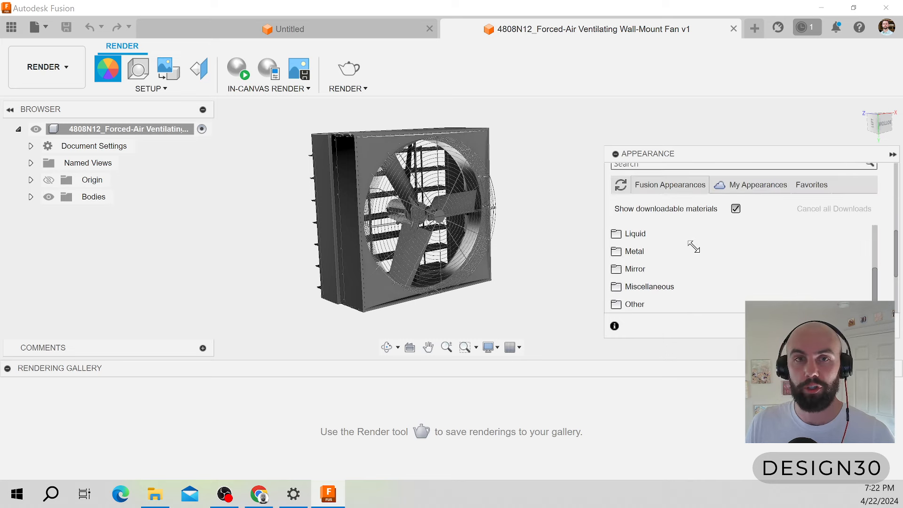
pyautogui.scroll(-3, 694, 246)
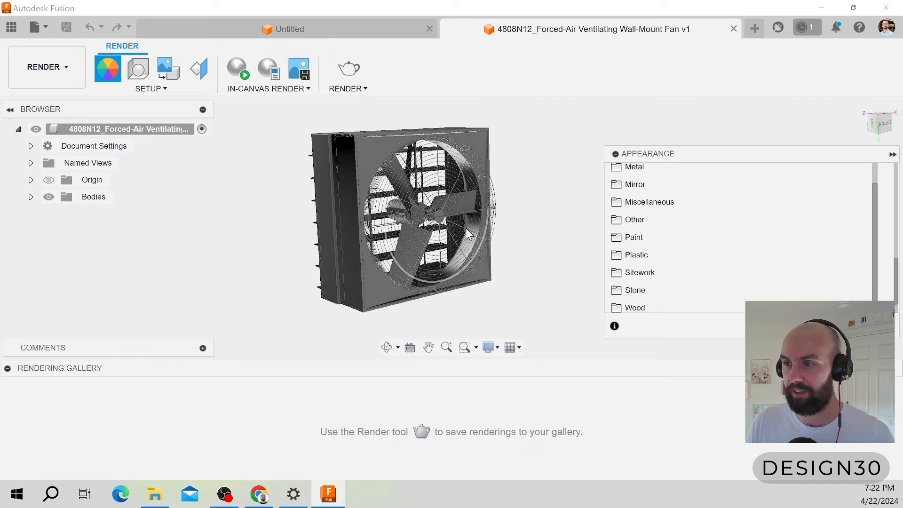
pyautogui.keyDown('shift'); pyautogui.moveTo(470, 234); pyautogui.dragTo(403, 267, button='middle'); pyautogui.keyUp('shift')
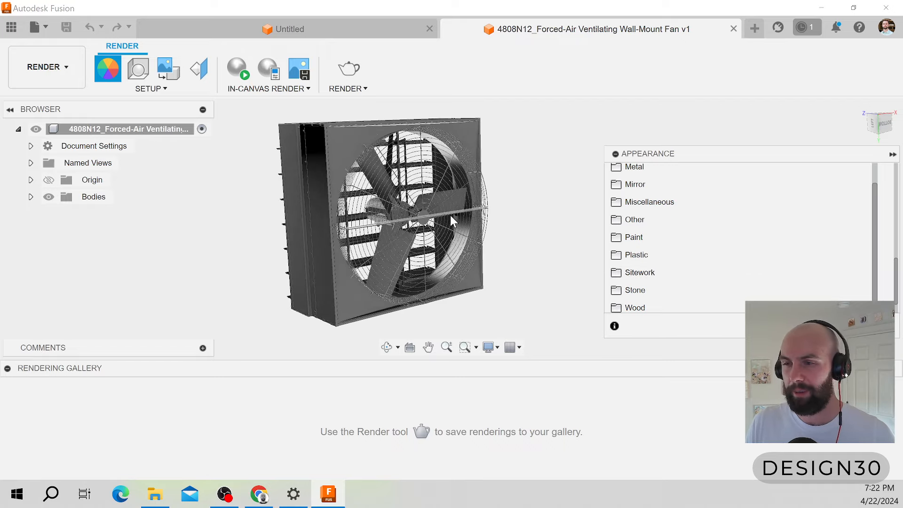
pyautogui.scroll(5, 435, 216)
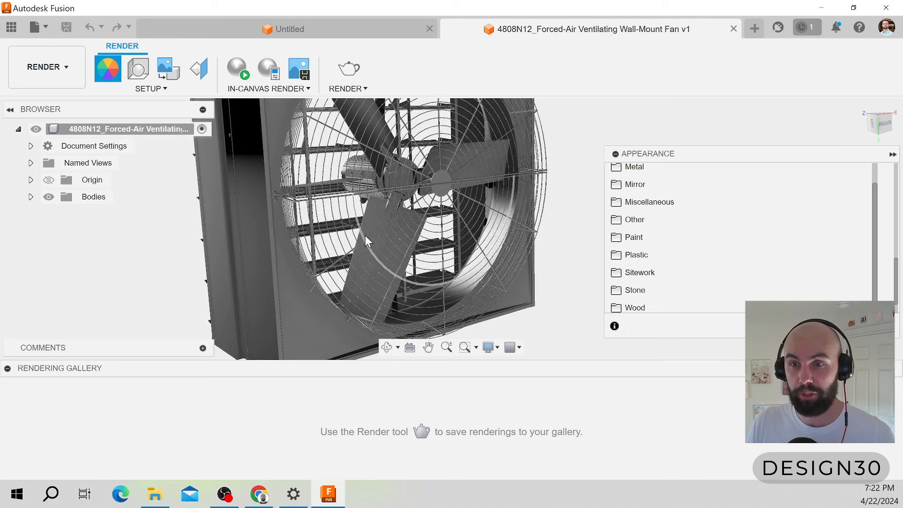
# Switch to the McMaster-Carr page in Chrome and read the frame, blade, louver and guard materials in the fan's specification table.
pyautogui.click(259, 499)
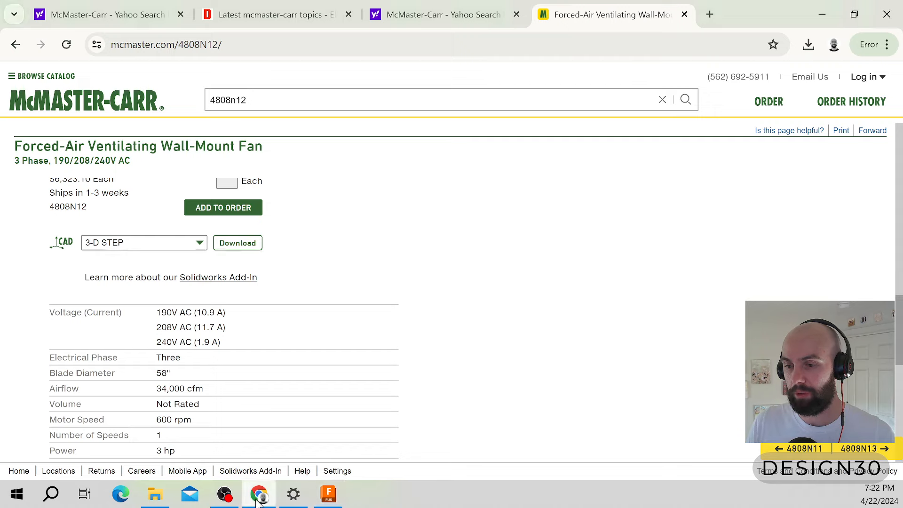
pyautogui.scroll(-10, 460, 219)
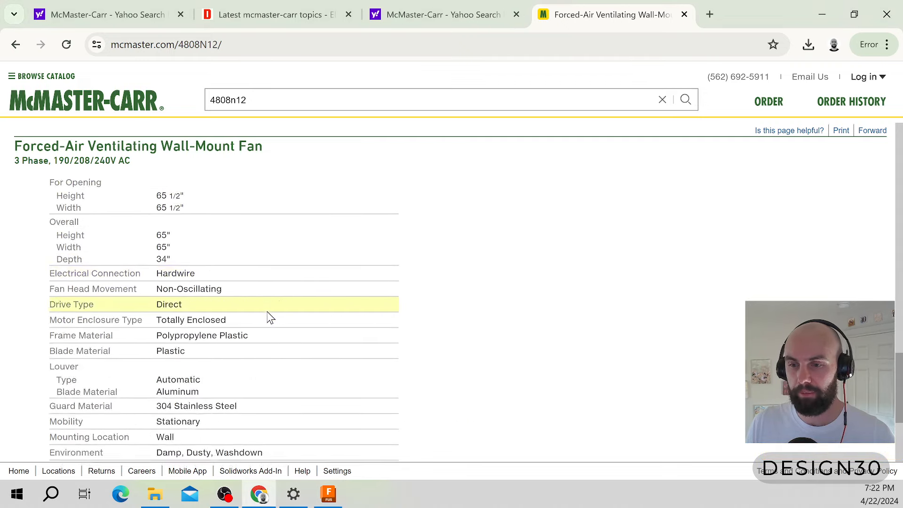
pyautogui.scroll(3, 267, 313)
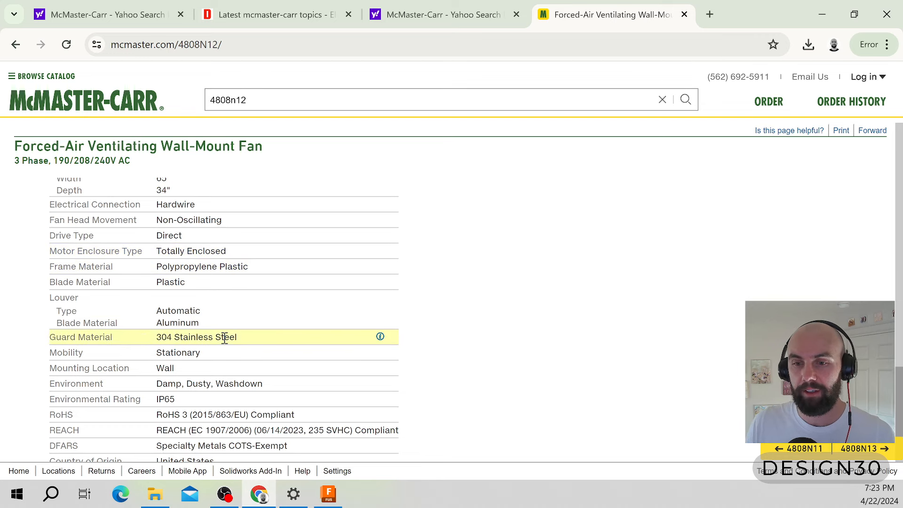
pyautogui.scroll(-1, 228, 336)
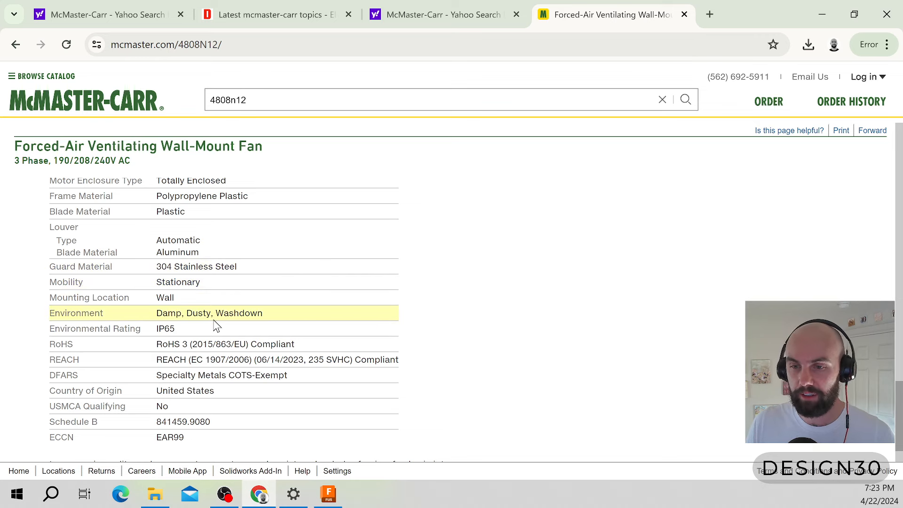
pyautogui.scroll(-1, 216, 317)
pyautogui.scroll(2, 219, 315)
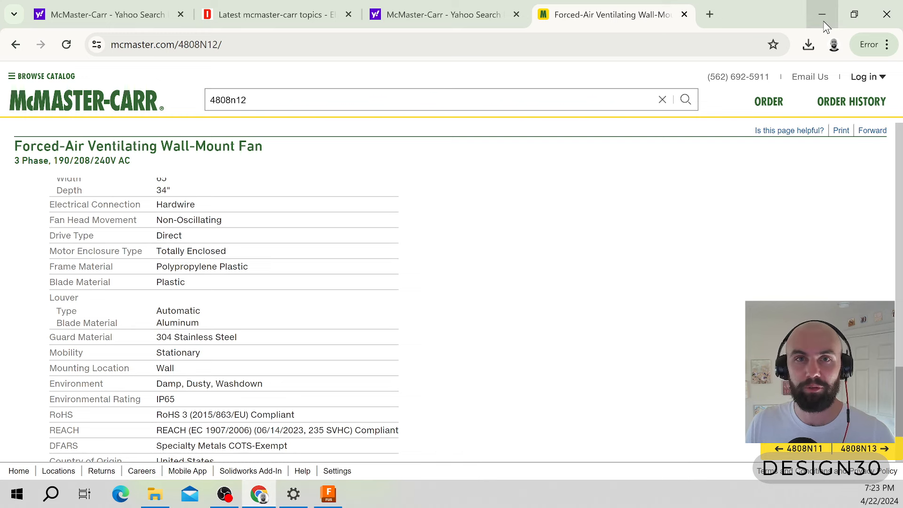
# Close all browser tabs except the McMaster-Carr fan page and return to Autodesk Fusion.
pyautogui.click(349, 14)
pyautogui.click(180, 14)
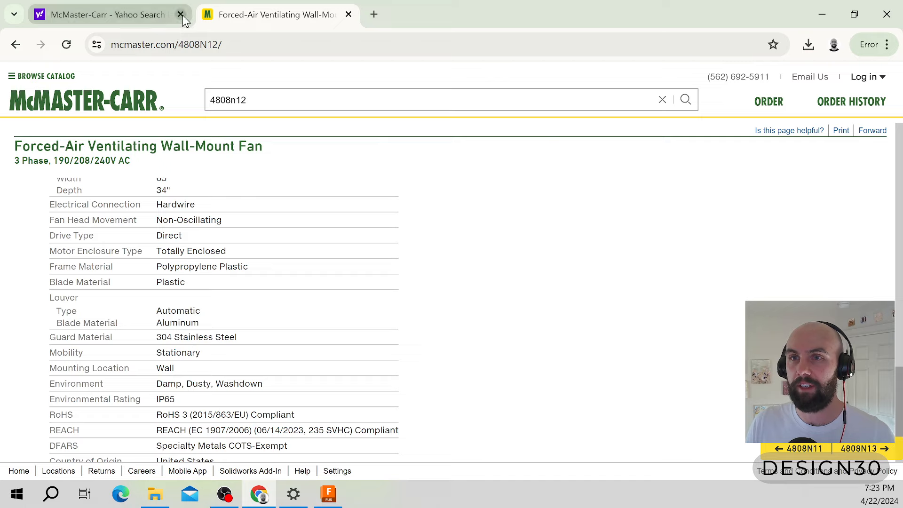
pyautogui.click(181, 14)
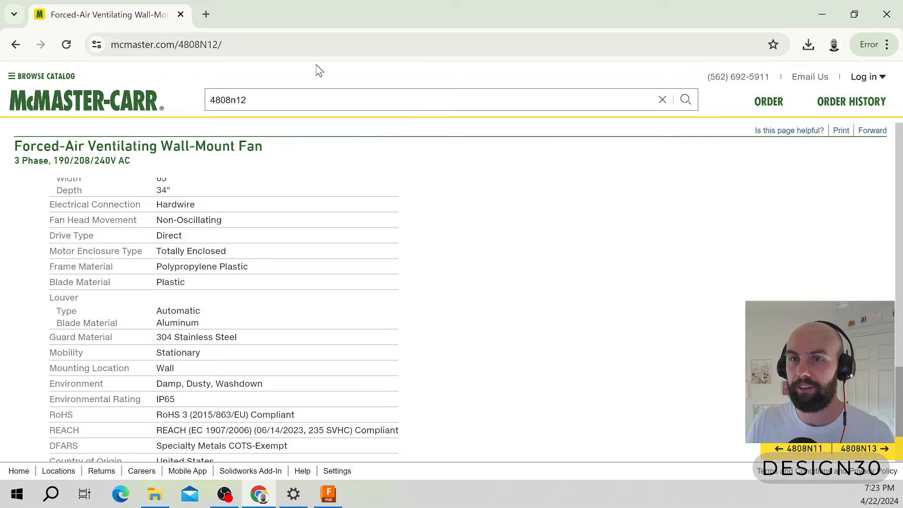
pyautogui.click(824, 15)
# Expand the Metal category of the appearance library and open its Stainless subfolder.
pyautogui.scroll(-3, 464, 216)
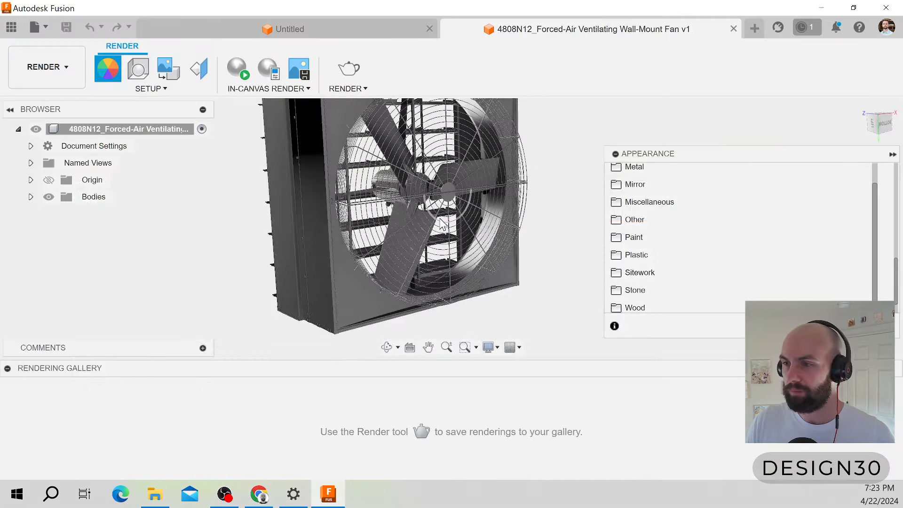
pyautogui.scroll(3, 426, 239)
pyautogui.keyDown('shift'); pyautogui.moveTo(478, 266); pyautogui.dragTo(548, 194, button='middle'); pyautogui.keyUp('shift')
pyautogui.scroll(1, 663, 228)
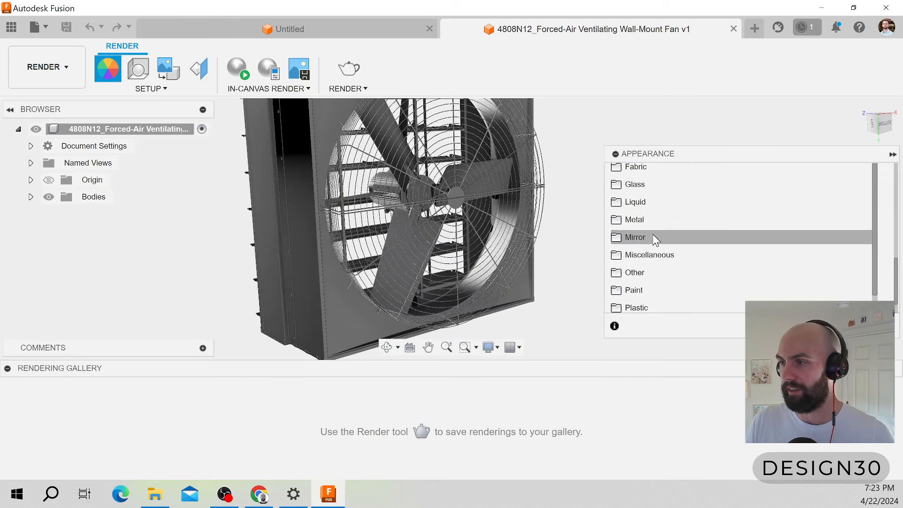
pyautogui.click(648, 221)
pyautogui.scroll(-2, 714, 222)
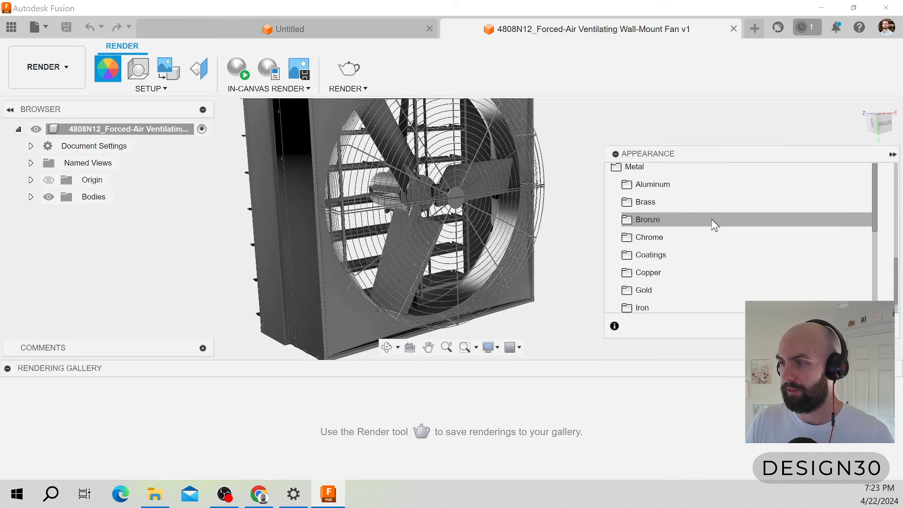
pyautogui.scroll(-2, 668, 251)
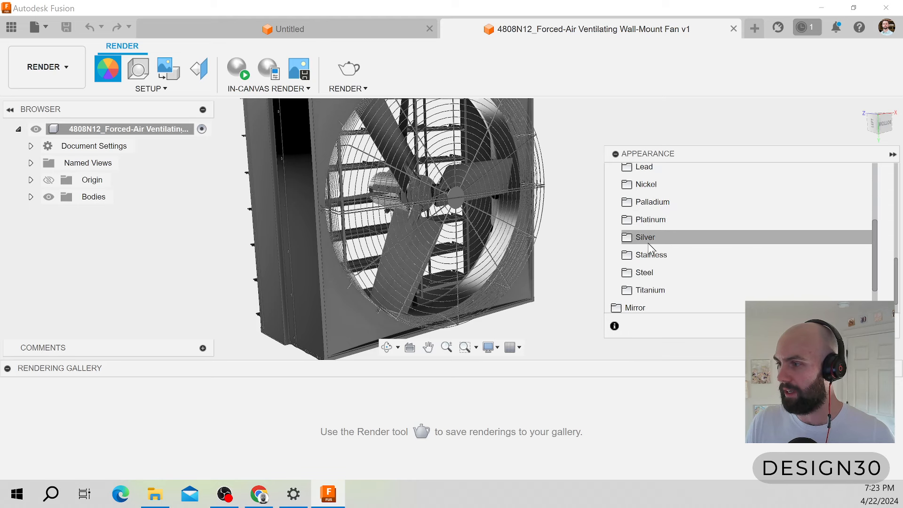
pyautogui.click(647, 256)
pyautogui.click(647, 259)
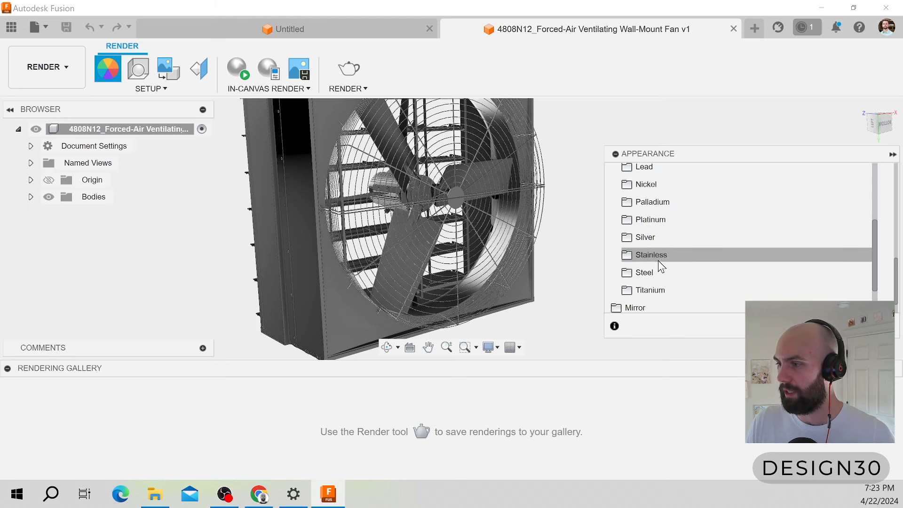
pyautogui.click(658, 260)
# Apply the Stainless Steel - Satin appearance to the fan's wire guard.
pyautogui.scroll(-2, 715, 230)
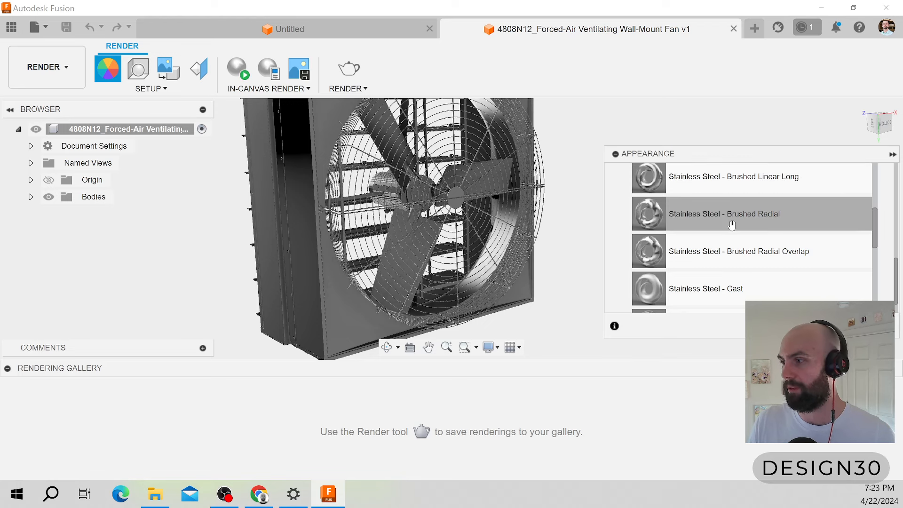
pyautogui.scroll(-2, 717, 286)
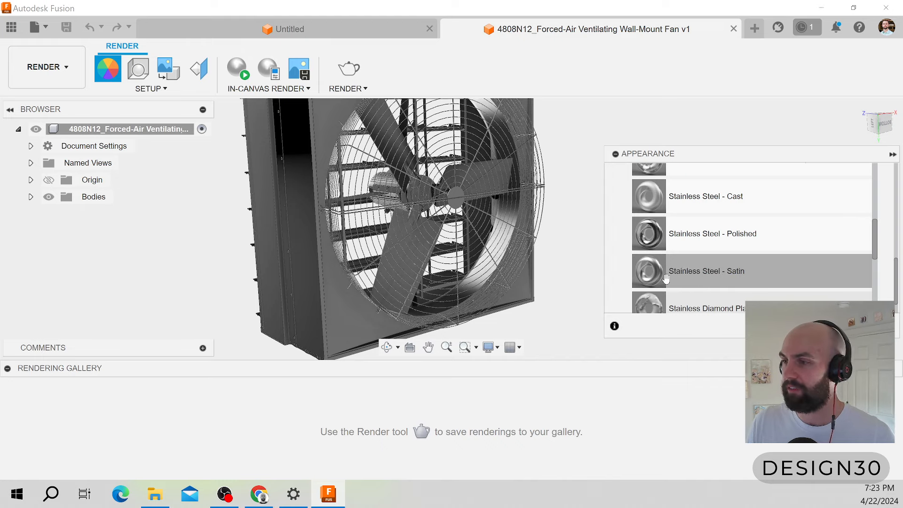
pyautogui.scroll(5, 524, 223)
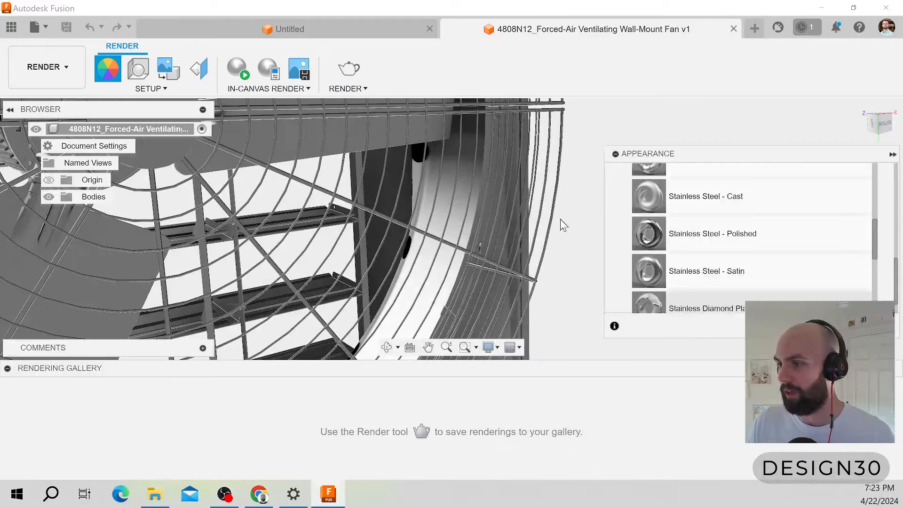
pyautogui.moveTo(655, 278); pyautogui.dragTo(548, 246)
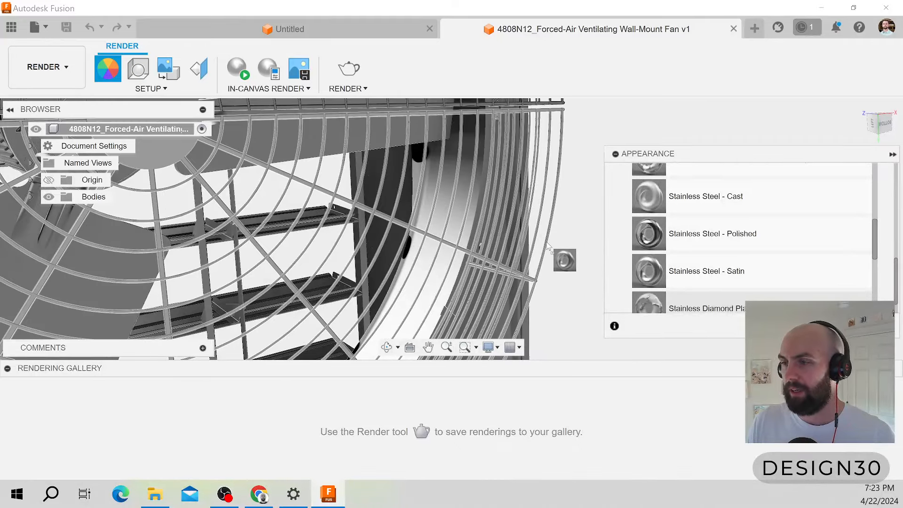
pyautogui.moveTo(548, 245); pyautogui.dragTo(546, 242)
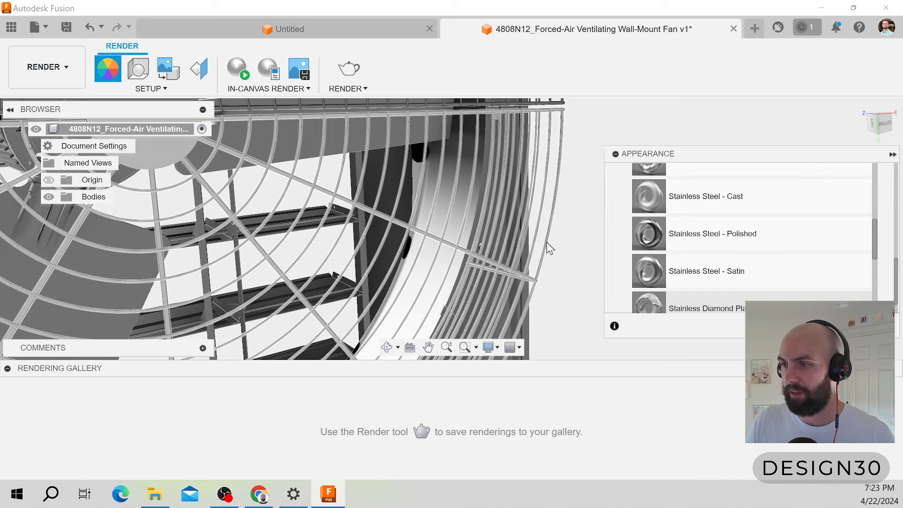
pyautogui.scroll(-4, 547, 242)
pyautogui.scroll(-8, 552, 266)
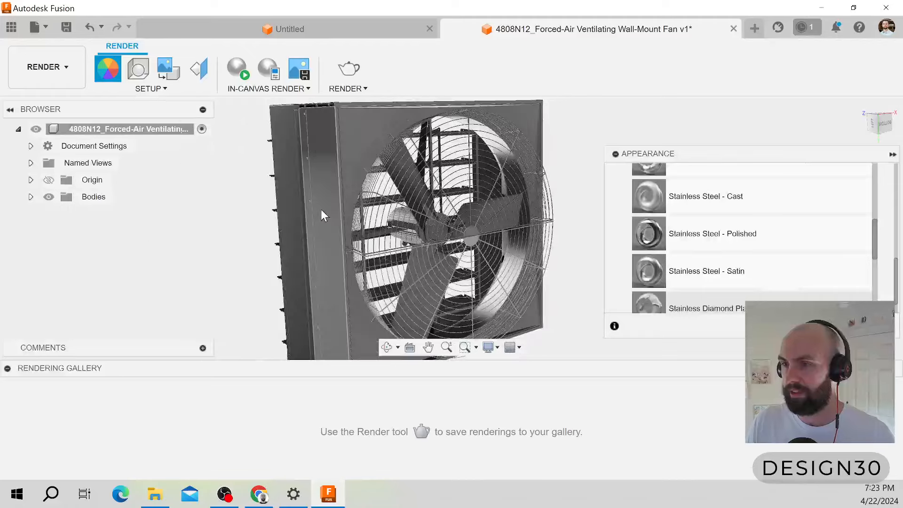
pyautogui.scroll(2, 425, 281)
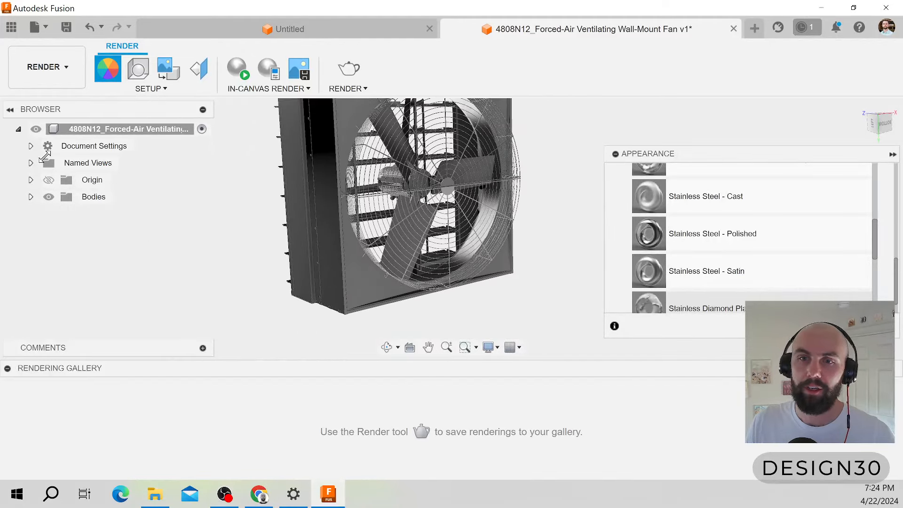
# Expand the Bodies folder in the browser and look through the fan's list of bodies.
pyautogui.click(31, 162)
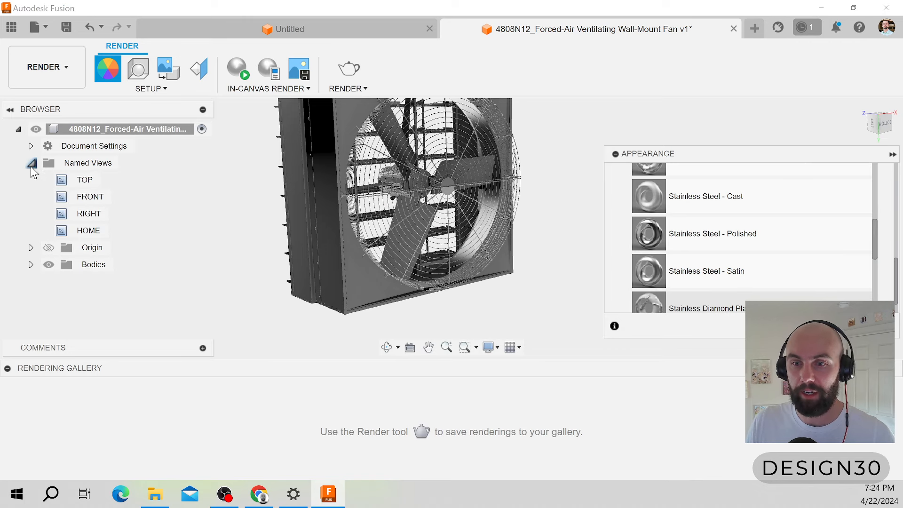
pyautogui.click(31, 163)
pyautogui.click(31, 198)
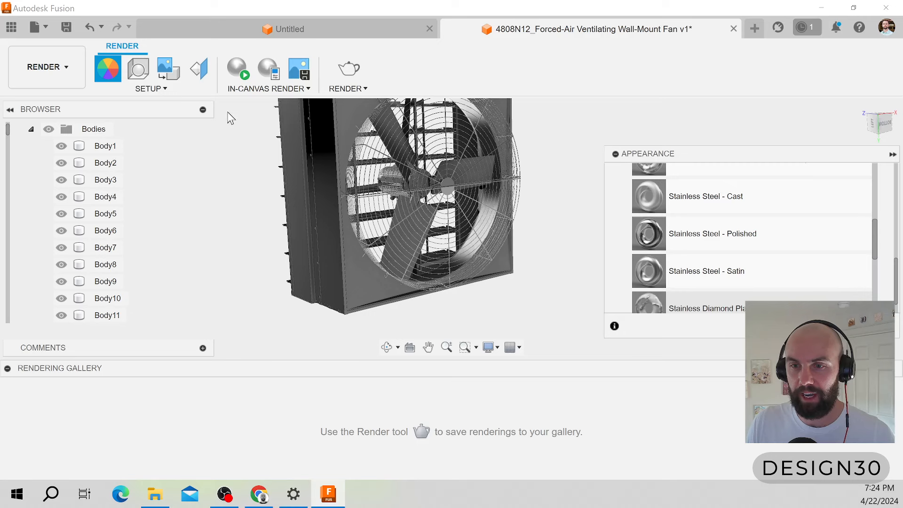
pyautogui.scroll(-7, 76, 282)
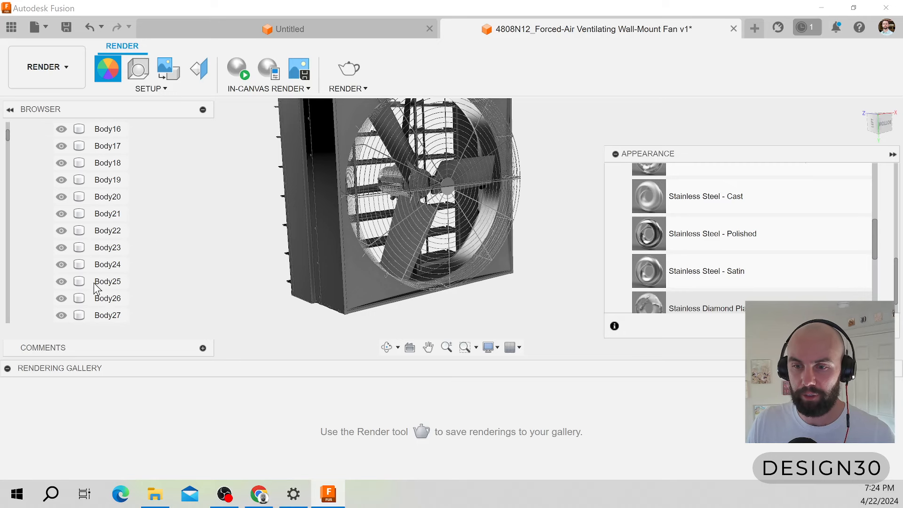
pyautogui.scroll(-5, 99, 296)
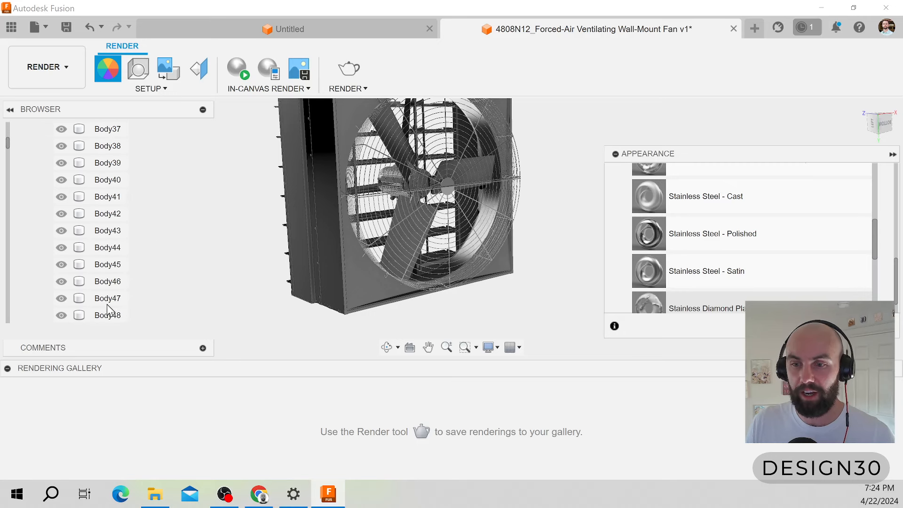
pyautogui.scroll(12, 107, 303)
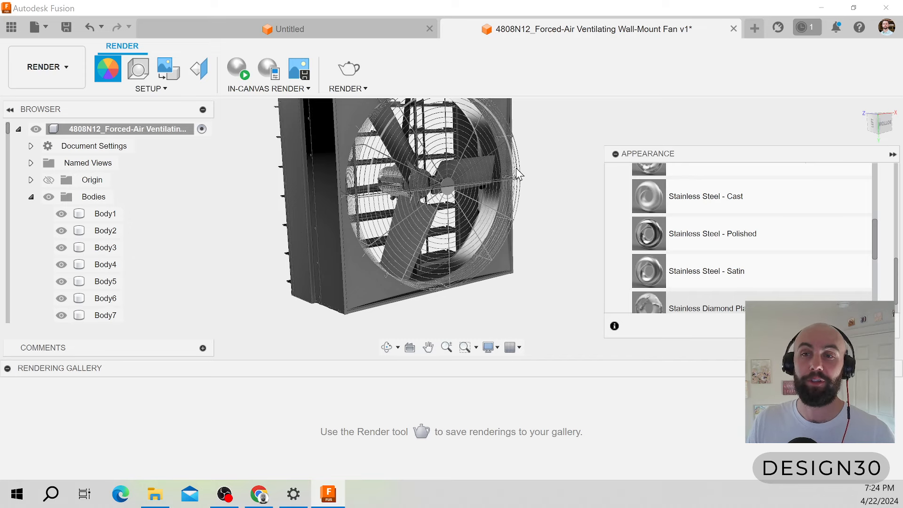
# Start an in-canvas render of a close-up of the bent wire joint at the guard's outer edge.
pyautogui.scroll(-3, 274, 297)
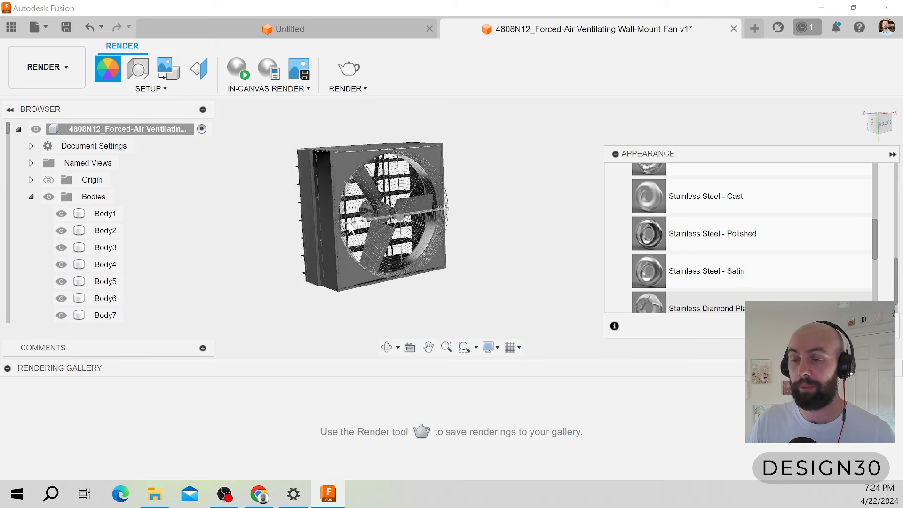
pyautogui.scroll(2, 350, 226)
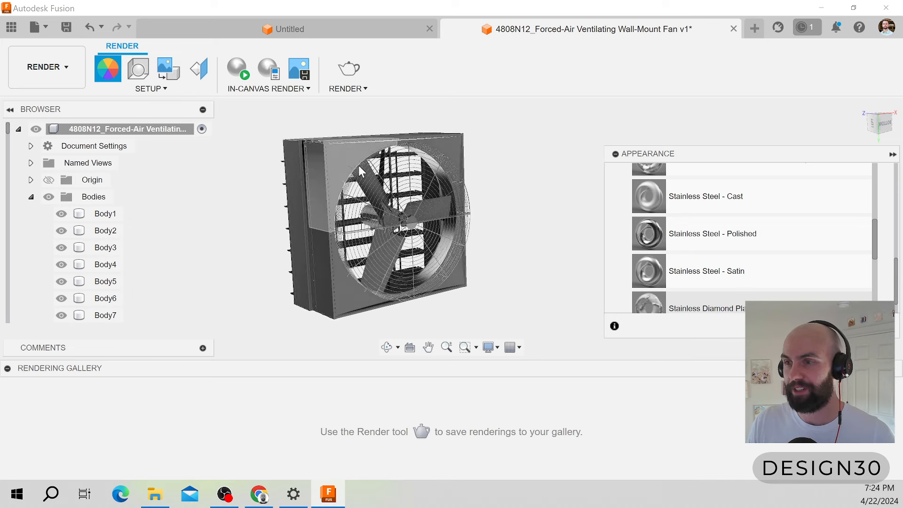
pyautogui.keyDown('shift'); pyautogui.moveTo(360, 172); pyautogui.dragTo(500, 148, button='middle'); pyautogui.keyUp('shift')
pyautogui.scroll(3, 465, 202)
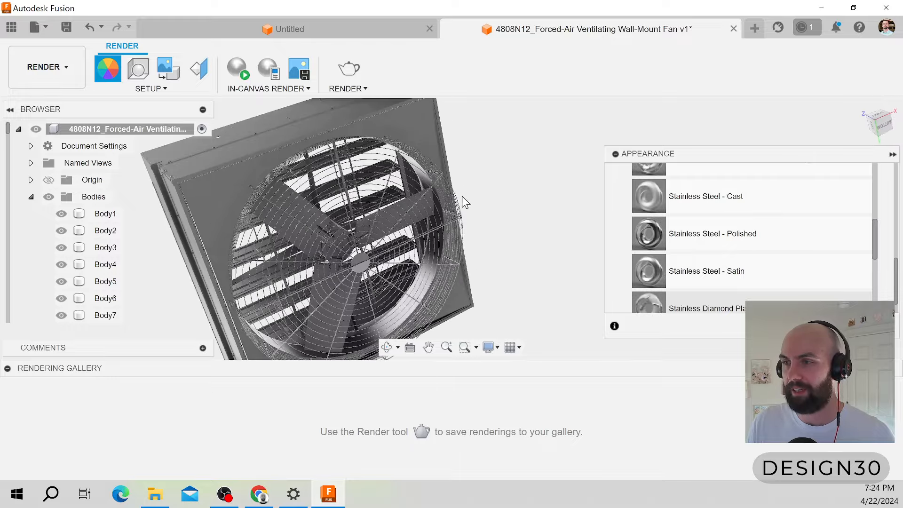
pyautogui.scroll(5, 466, 207)
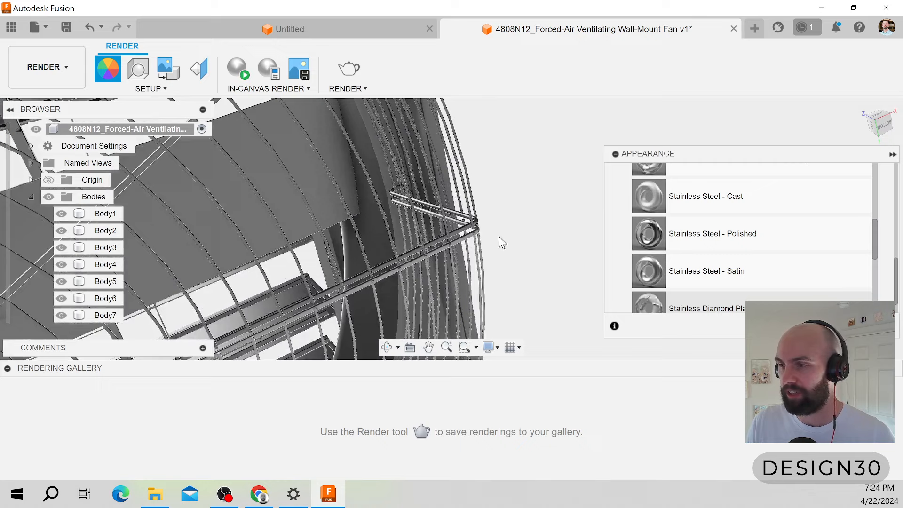
pyautogui.scroll(5, 480, 227)
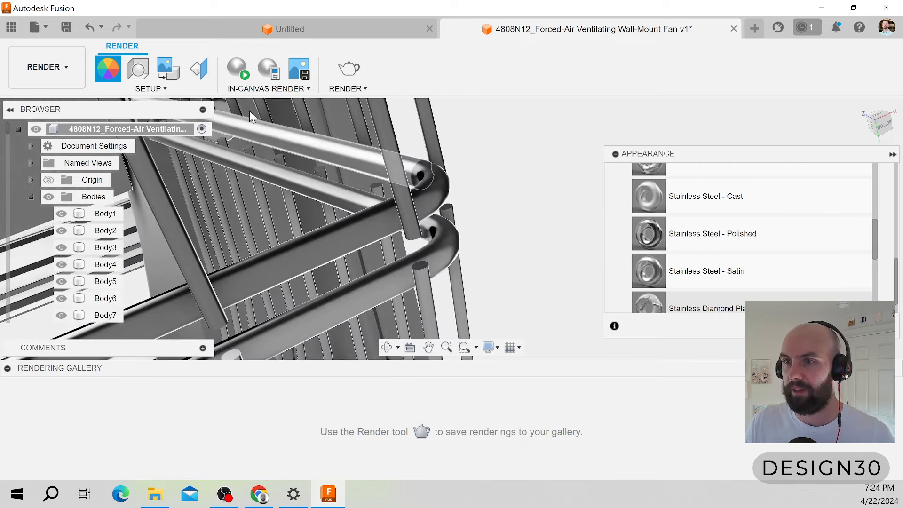
pyautogui.click(245, 76)
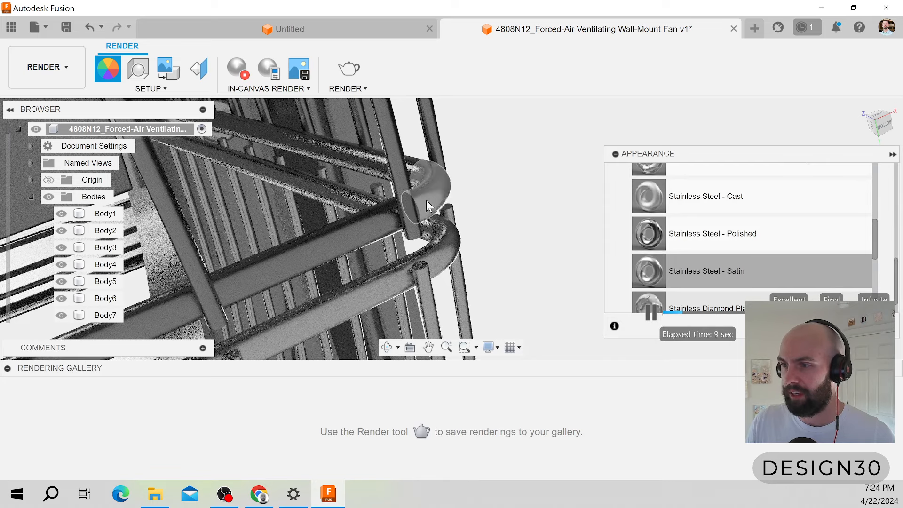
# Apply the Stainless Steel - Satin appearance to the bent guard wire and stop the in-canvas render.
pyautogui.moveTo(655, 278); pyautogui.dragTo(439, 189)
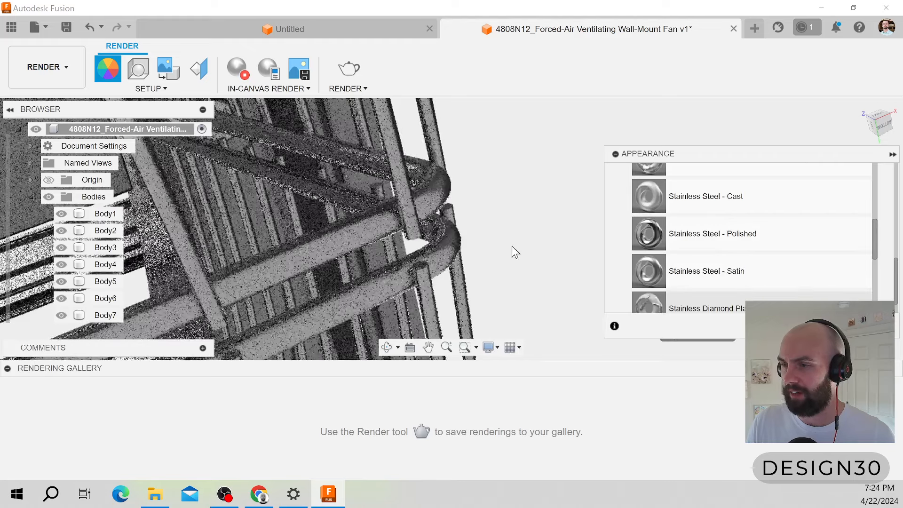
pyautogui.scroll(8, 451, 215)
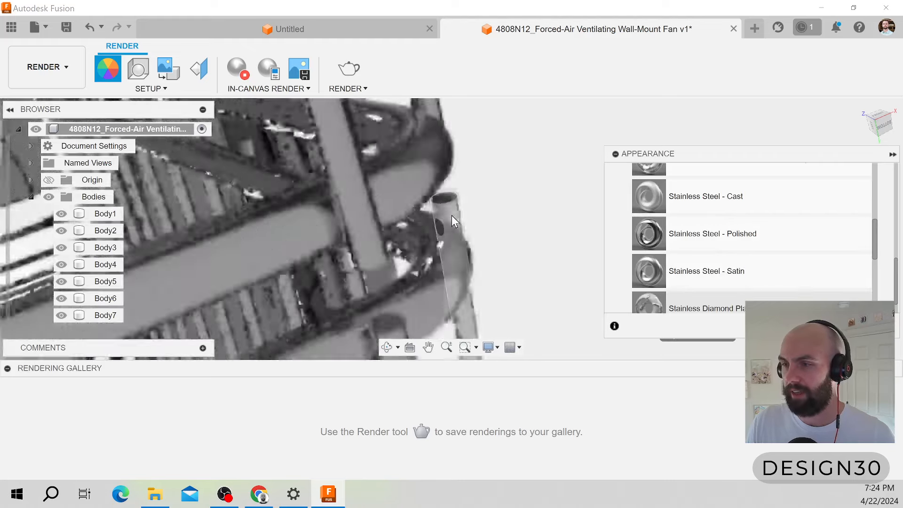
pyautogui.click(244, 77)
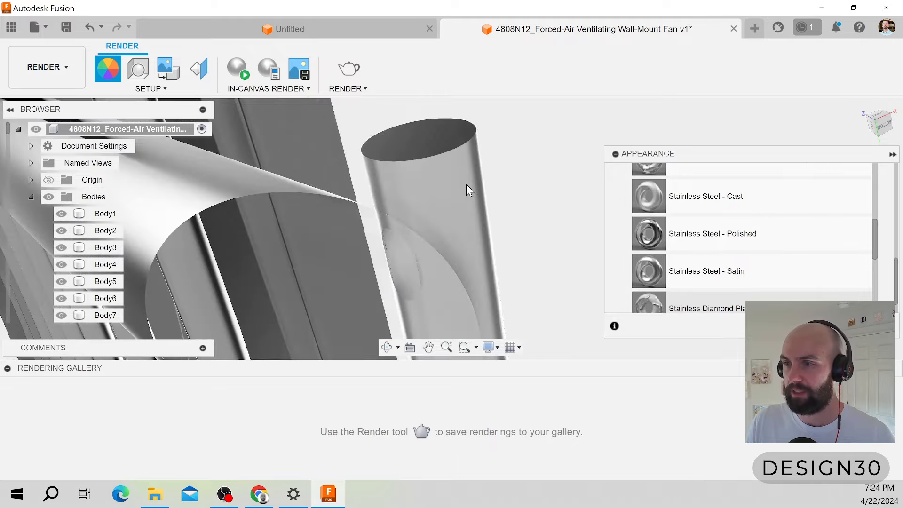
# Check the fan's frame, blade and louver materials on the McMaster-Carr page in Chrome, and return to Autodesk Fusion.
pyautogui.scroll(-6, 466, 185)
pyautogui.scroll(-10, 460, 227)
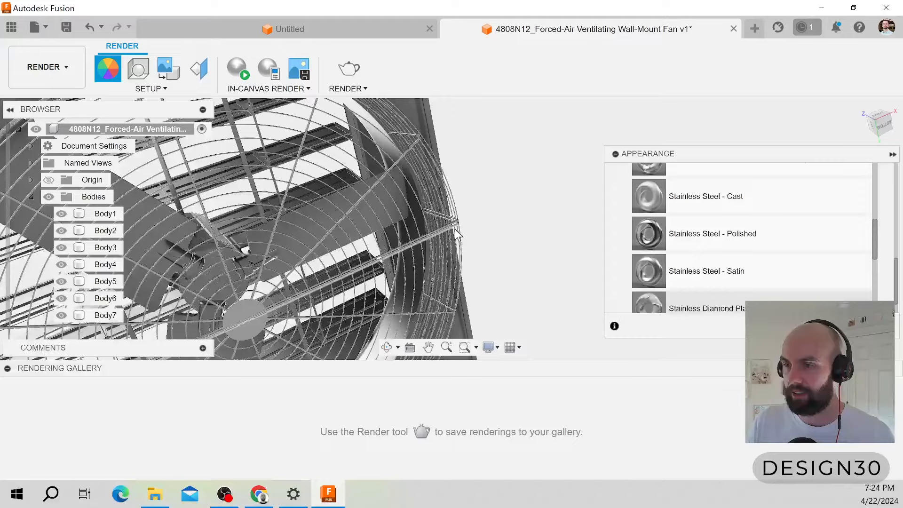
pyautogui.scroll(4, 278, 303)
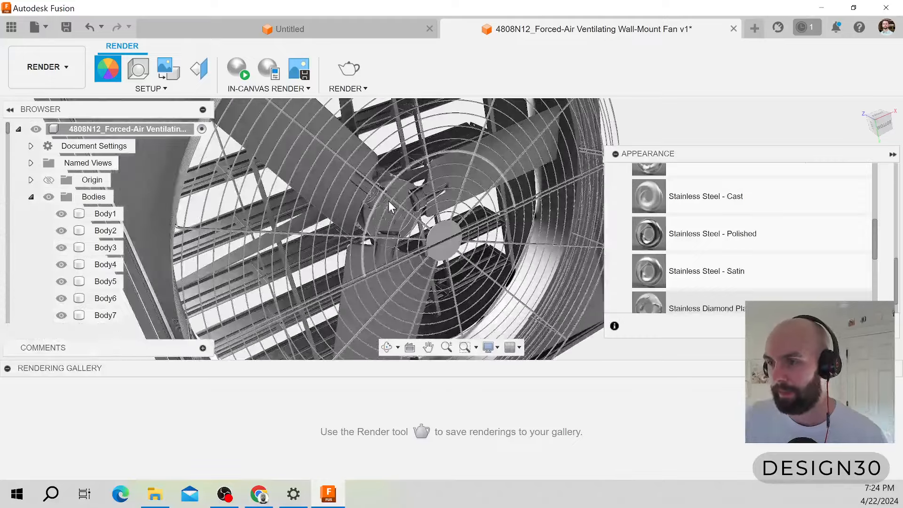
pyautogui.click(259, 495)
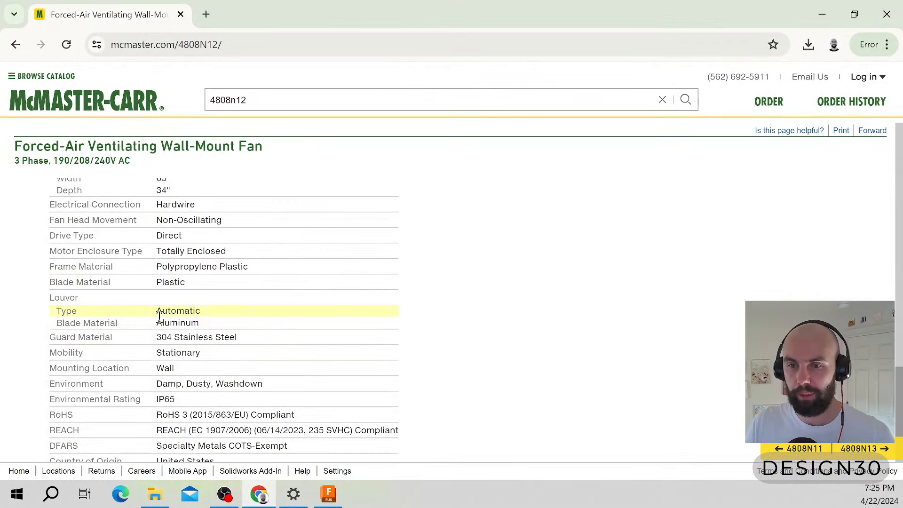
pyautogui.click(831, 16)
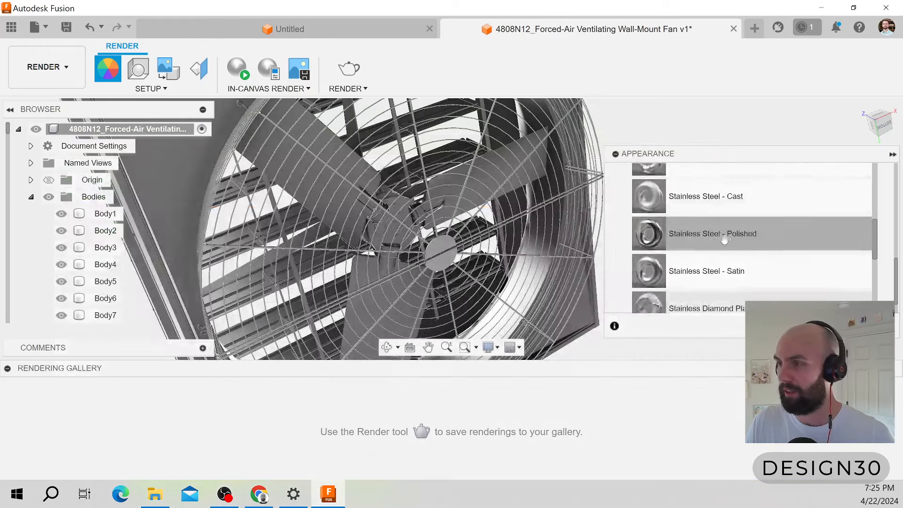
# Collapse the Metal category of the appearance library and open the Plastic category.
pyautogui.scroll(4, 654, 263)
pyautogui.scroll(2, 676, 188)
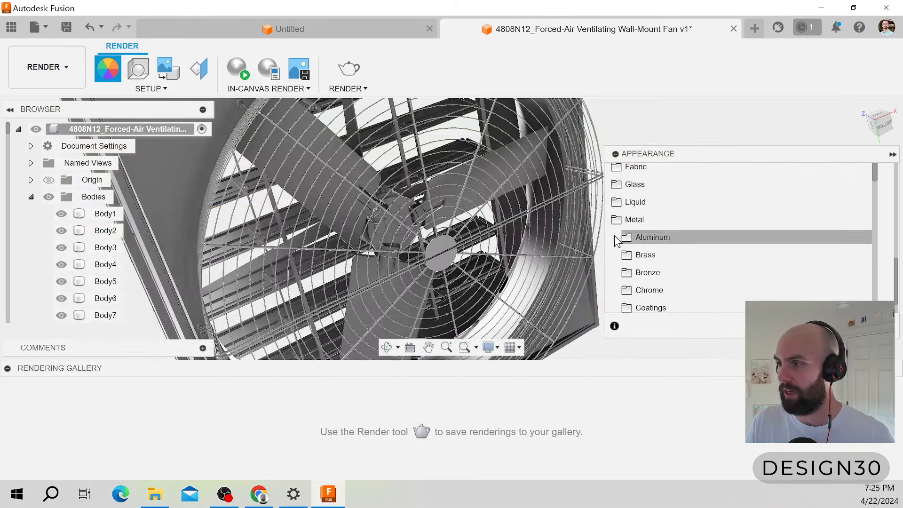
pyautogui.click(631, 220)
pyautogui.scroll(3, 652, 241)
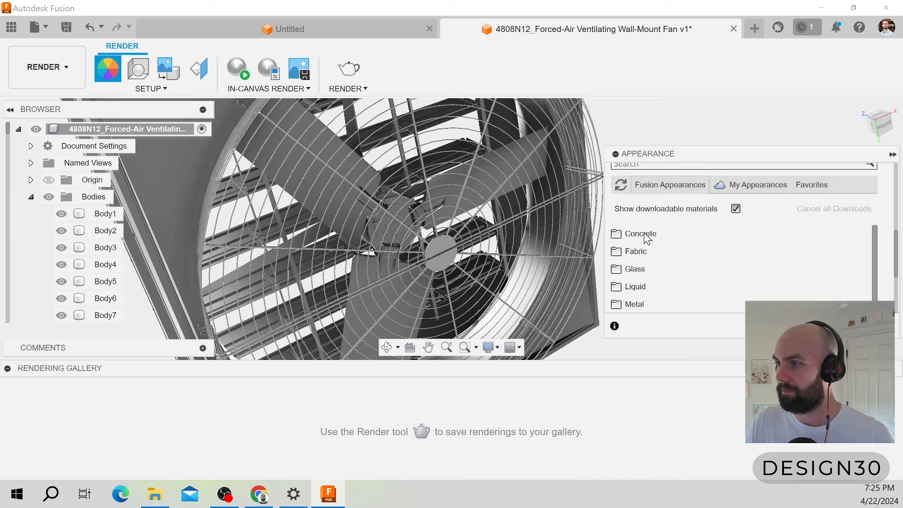
pyautogui.scroll(-3, 652, 241)
pyautogui.scroll(3, 649, 264)
pyautogui.scroll(2, 659, 268)
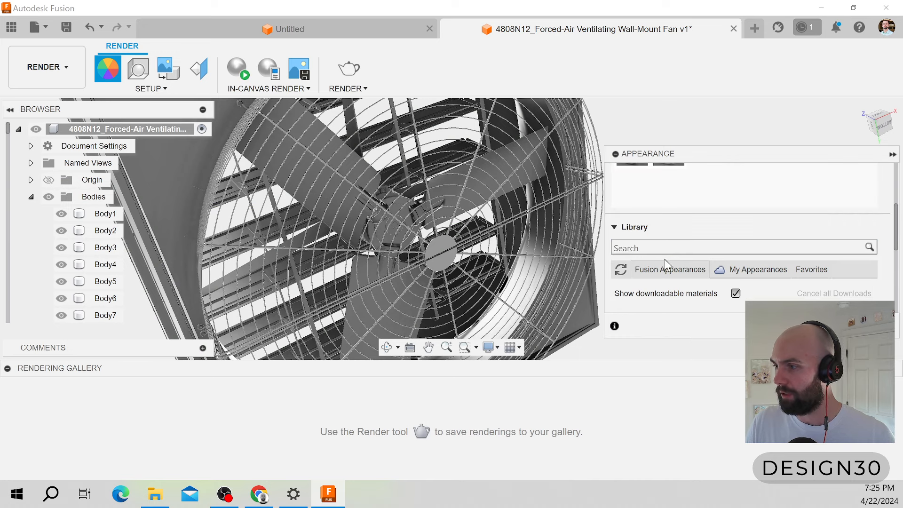
pyautogui.scroll(-4, 675, 198)
pyautogui.scroll(-2, 663, 233)
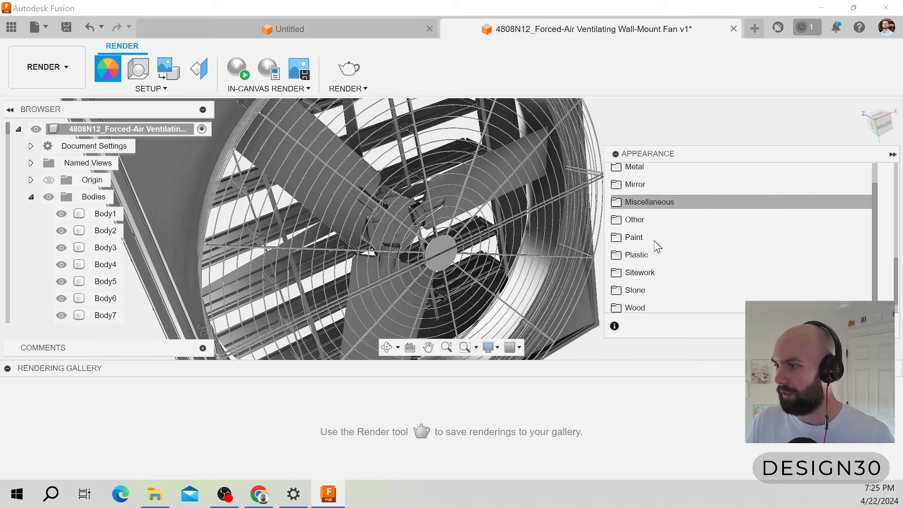
pyautogui.click(640, 257)
# Find Nylon 12 (with Formlabs Fuse 1 3D Printer) among the Plastic appearances and apply it to a fan blade.
pyautogui.scroll(-3, 701, 217)
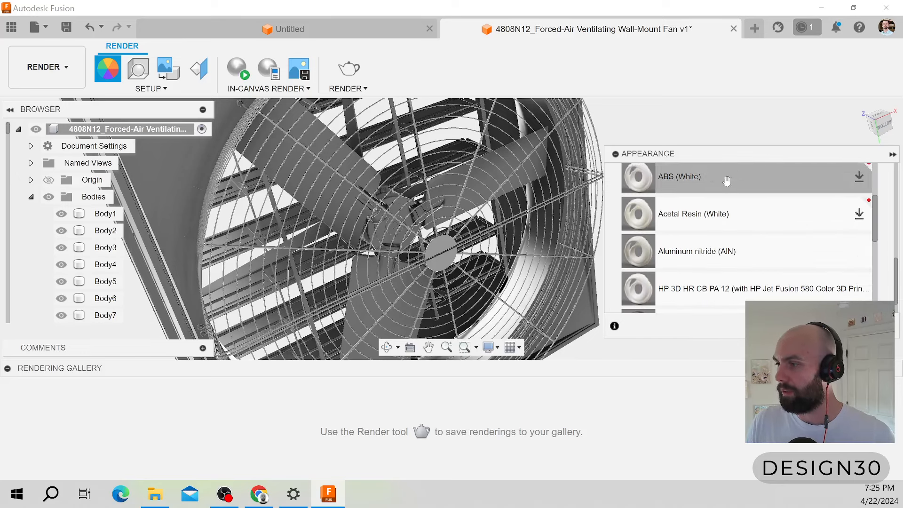
pyautogui.scroll(-6, 709, 189)
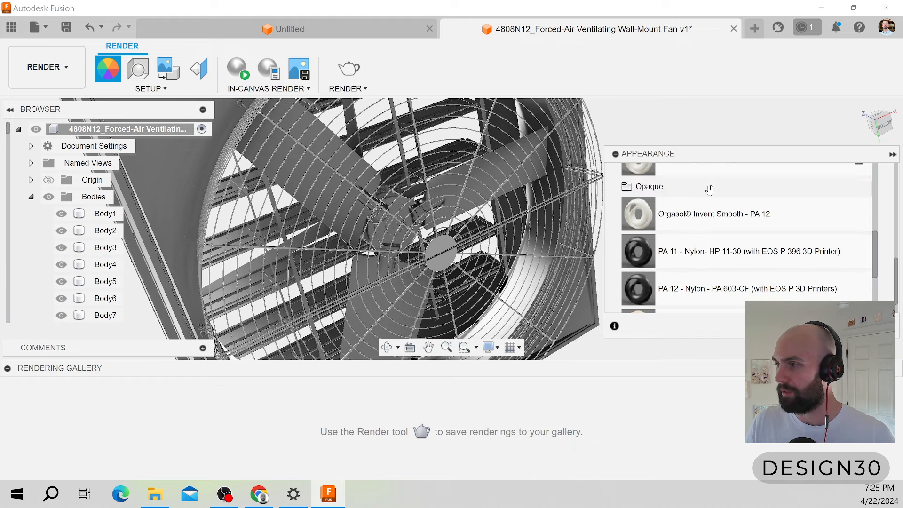
pyautogui.scroll(3, 708, 191)
pyautogui.scroll(-3, 699, 216)
pyautogui.scroll(-10, 732, 233)
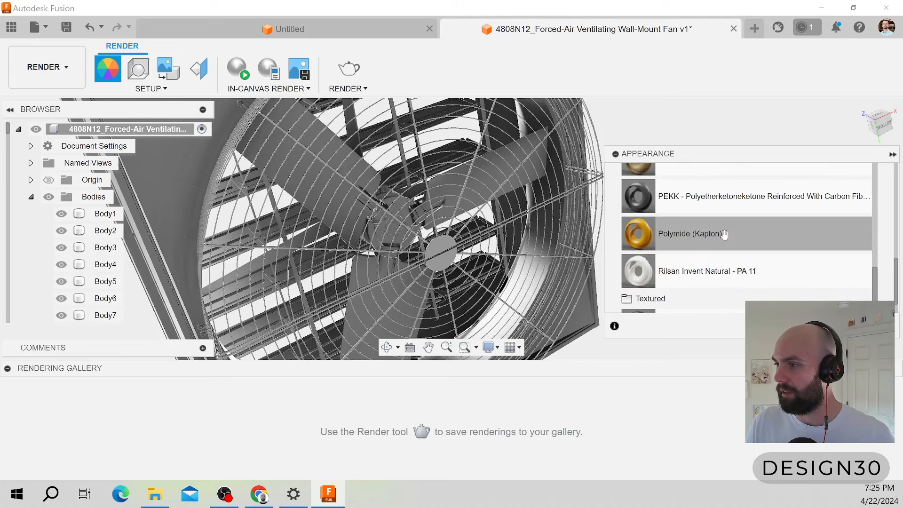
pyautogui.scroll(15, 709, 264)
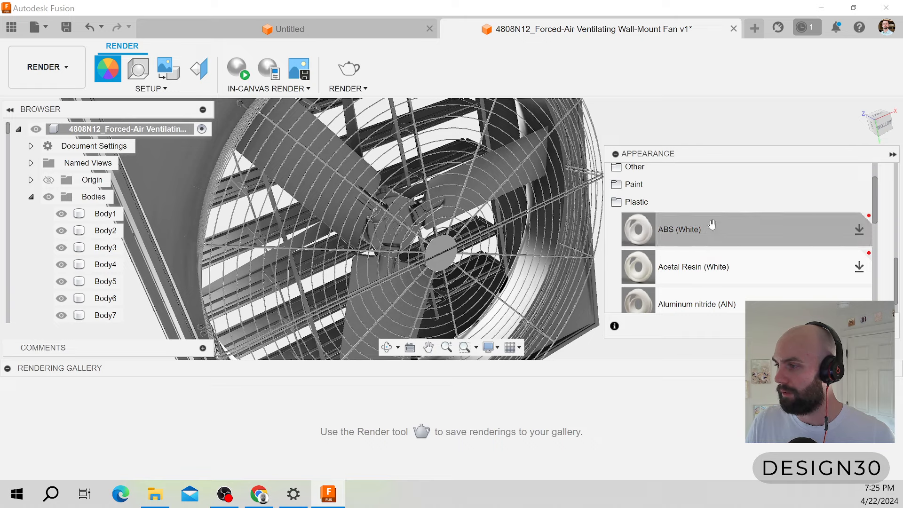
pyautogui.scroll(-4, 707, 226)
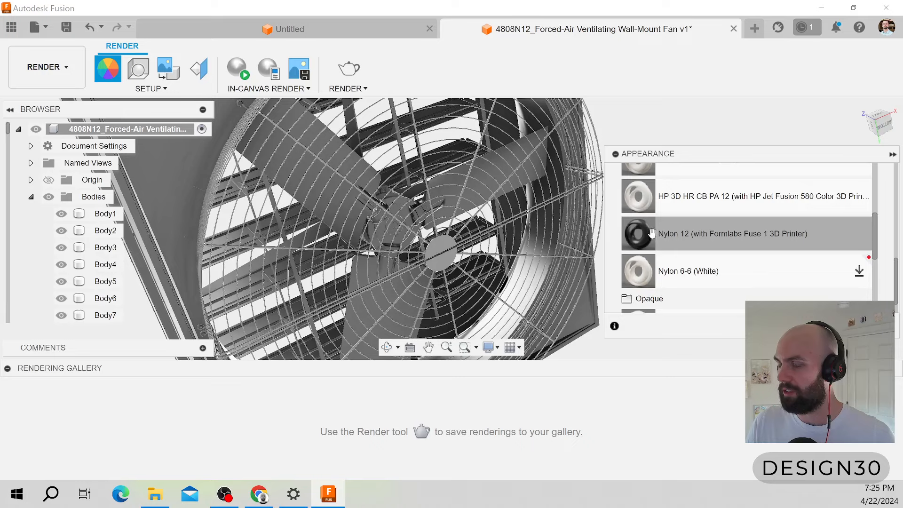
pyautogui.moveTo(647, 241)
pyautogui.mouseDown()
pyautogui.moveTo(477, 177)
pyautogui.moveTo(490, 167)
pyautogui.moveTo(478, 190)
pyautogui.moveTo(645, 232)
pyautogui.mouseUp()
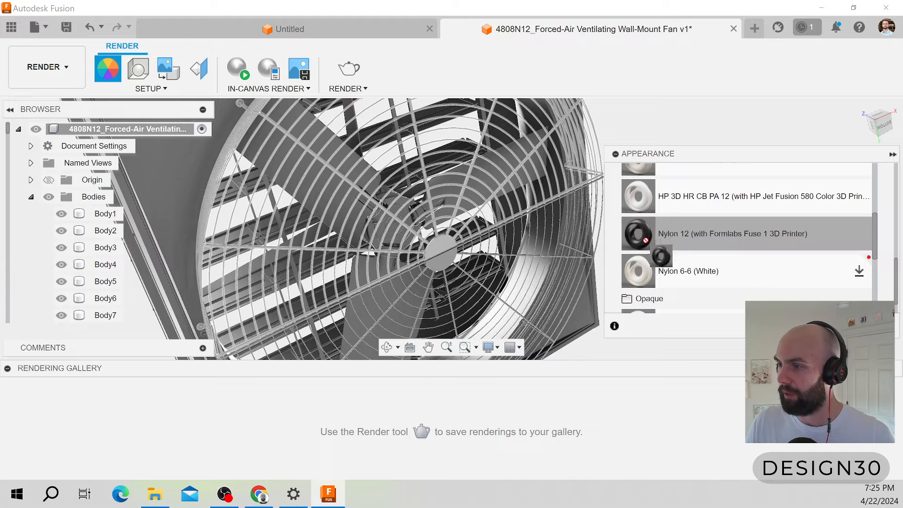
pyautogui.keyDown('shift'); pyautogui.moveTo(641, 231); pyautogui.dragTo(610, 226, button='middle'); pyautogui.keyUp('shift')
pyautogui.moveTo(633, 236); pyautogui.dragTo(432, 205)
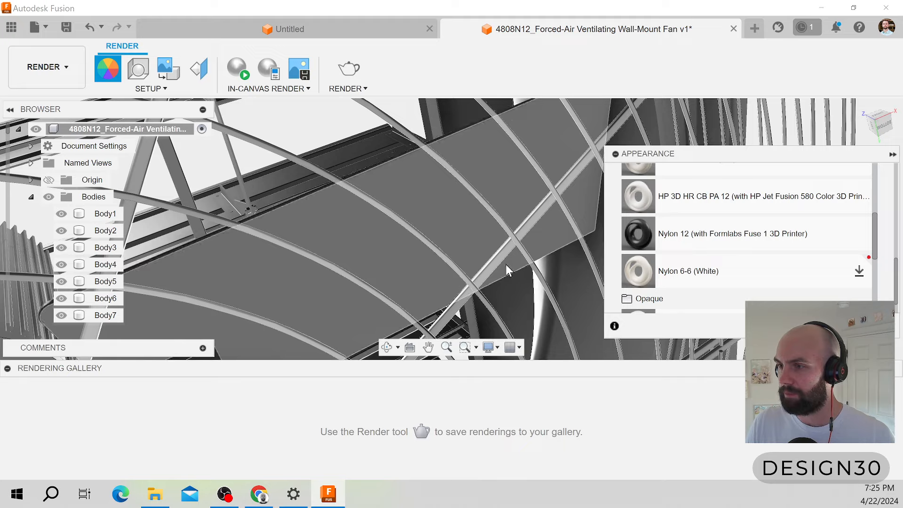
# Apply the Nylon 12 (with Formlabs Fuse 1 3D Printer) appearance to the lower fan blade beside the hub.
pyautogui.keyDown('shift'); pyautogui.moveTo(506, 264); pyautogui.dragTo(405, 172, button='middle'); pyautogui.keyUp('shift')
pyautogui.scroll(-10, 503, 239)
pyautogui.scroll(8, 405, 172)
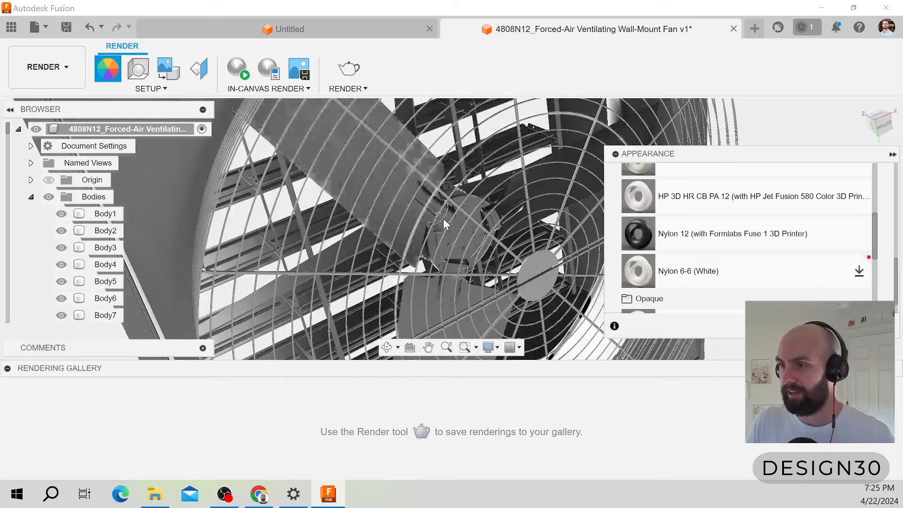
pyautogui.scroll(3, 388, 230)
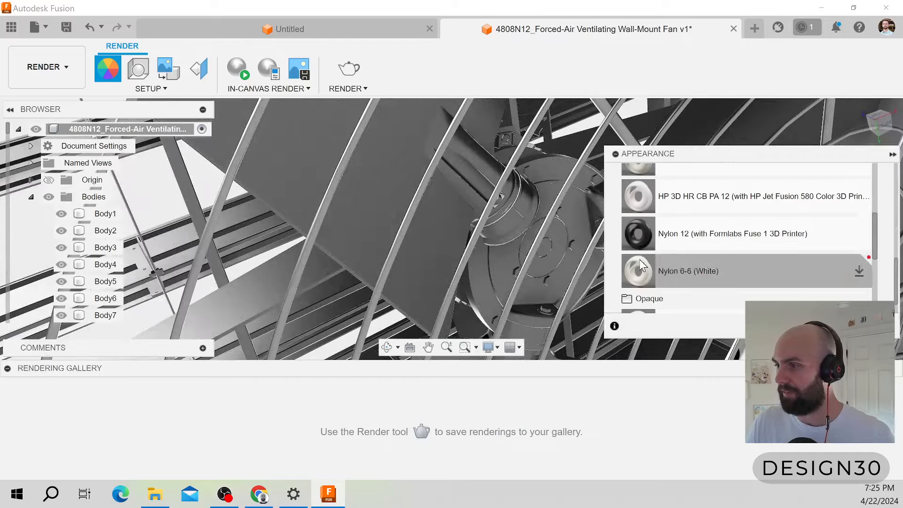
pyautogui.keyDown('shift'); pyautogui.moveTo(541, 264); pyautogui.dragTo(513, 250, button='middle'); pyautogui.keyUp('shift')
pyautogui.scroll(5, 513, 250)
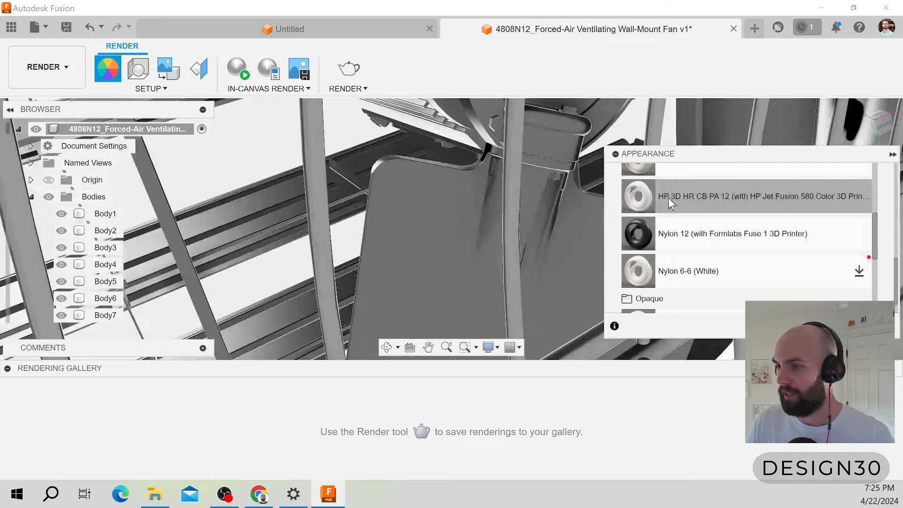
pyautogui.moveTo(639, 234); pyautogui.dragTo(419, 297)
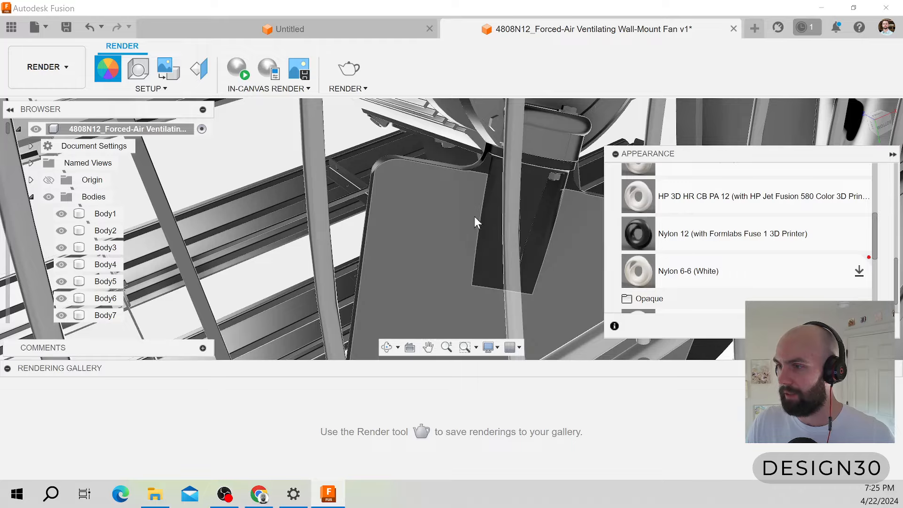
# Open the Metal category's Aluminum folder in the appearance library to find a finish for the fan hub.
pyautogui.scroll(-8, 480, 219)
pyautogui.moveTo(478, 225)
pyautogui.keyDown('shift'); pyautogui.mouseDown(button='middle')
pyautogui.moveTo(431, 133)
pyautogui.moveTo(504, 243)
pyautogui.moveTo(414, 221)
pyautogui.moveTo(510, 224)
pyautogui.moveTo(489, 198)
pyautogui.moveTo(510, 172)
pyautogui.moveTo(473, 219)
pyautogui.moveTo(497, 230)
pyautogui.moveTo(564, 204)
pyautogui.moveTo(531, 224)
pyautogui.moveTo(487, 233)
pyautogui.moveTo(482, 225)
pyautogui.mouseUp(button='middle'); pyautogui.keyUp('shift')
pyautogui.scroll(8, 473, 220)
pyautogui.scroll(5, 473, 219)
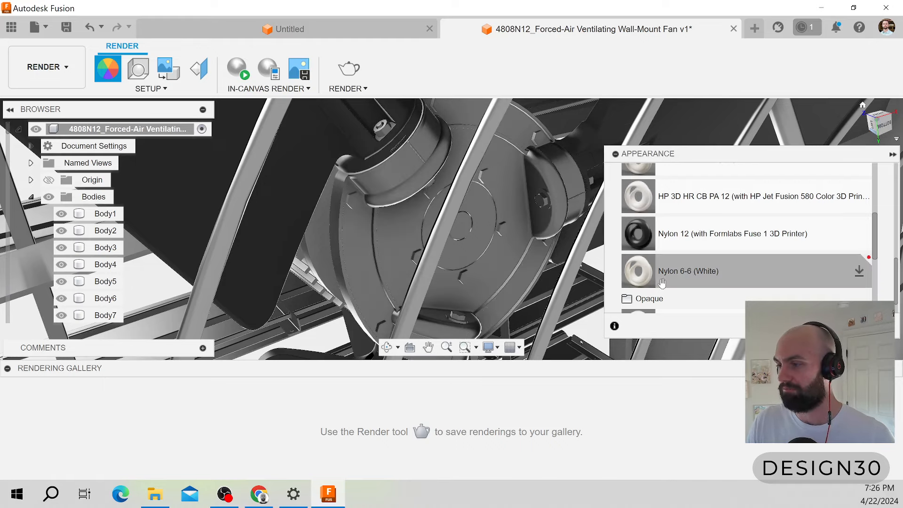
pyautogui.scroll(-10, 664, 268)
pyautogui.scroll(2, 658, 263)
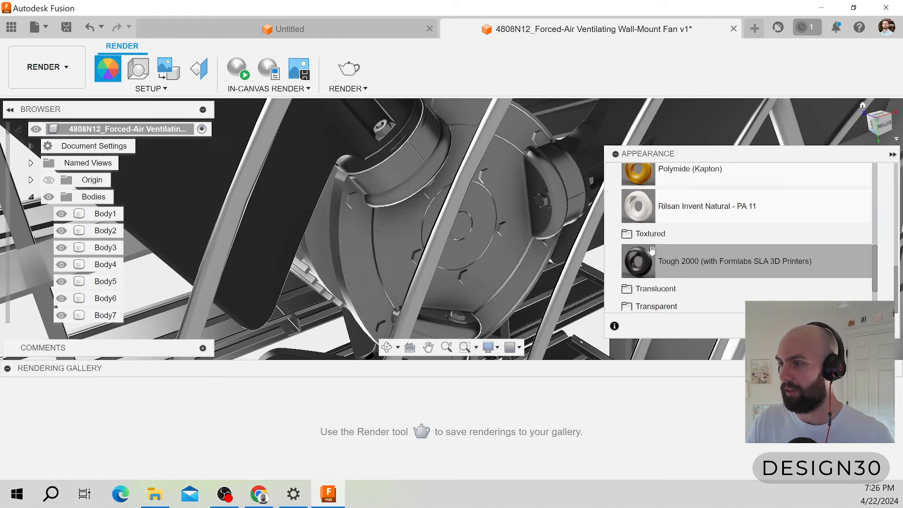
pyautogui.scroll(8, 652, 252)
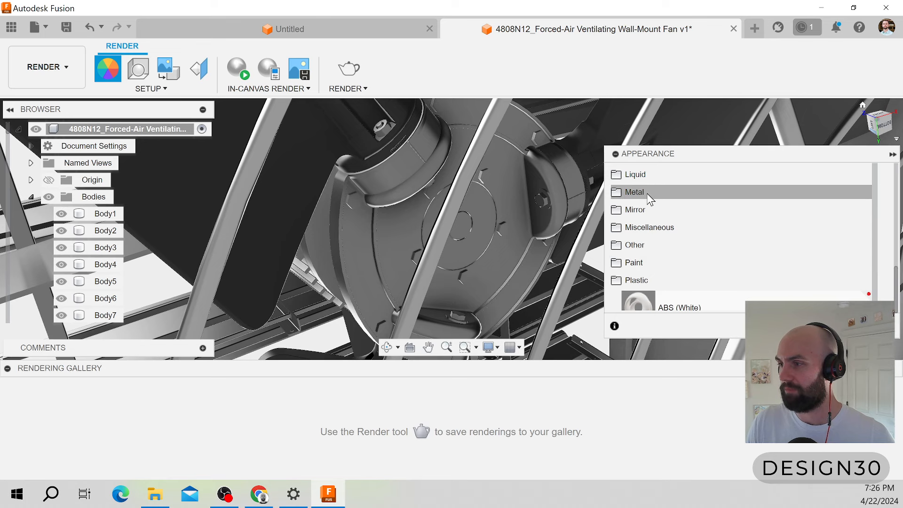
pyautogui.click(651, 199)
pyautogui.scroll(-1, 690, 216)
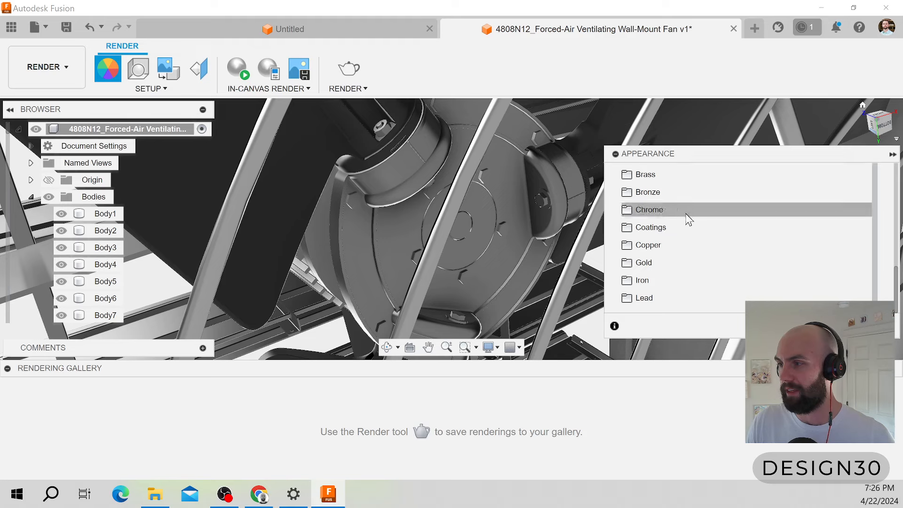
pyautogui.scroll(-2, 673, 236)
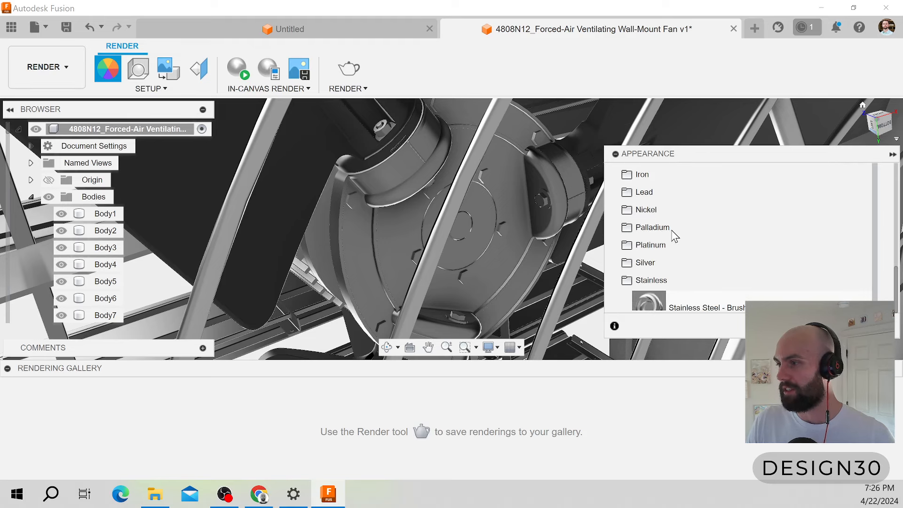
pyautogui.scroll(4, 656, 264)
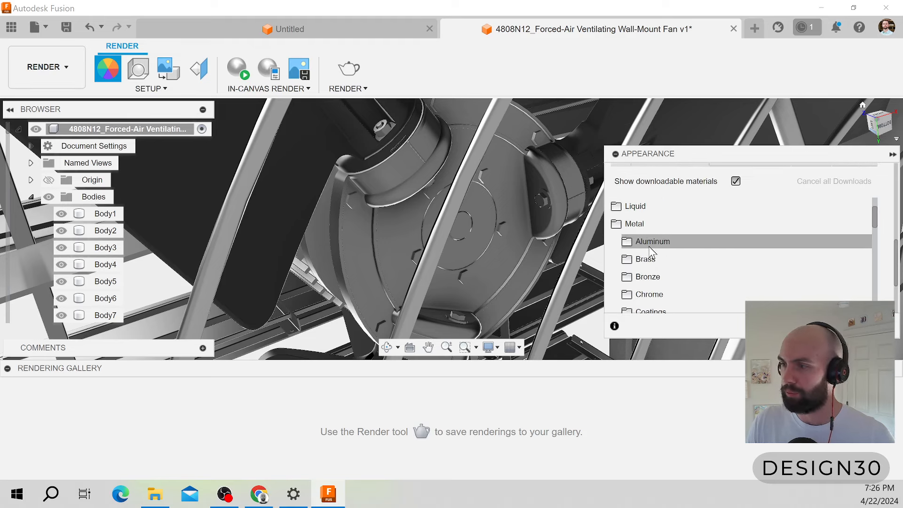
pyautogui.click(648, 242)
# Compare the Aluminum appearances, including the anodized, bead blasted, polished, satin, brushed and cast finishes.
pyautogui.scroll(-5, 727, 227)
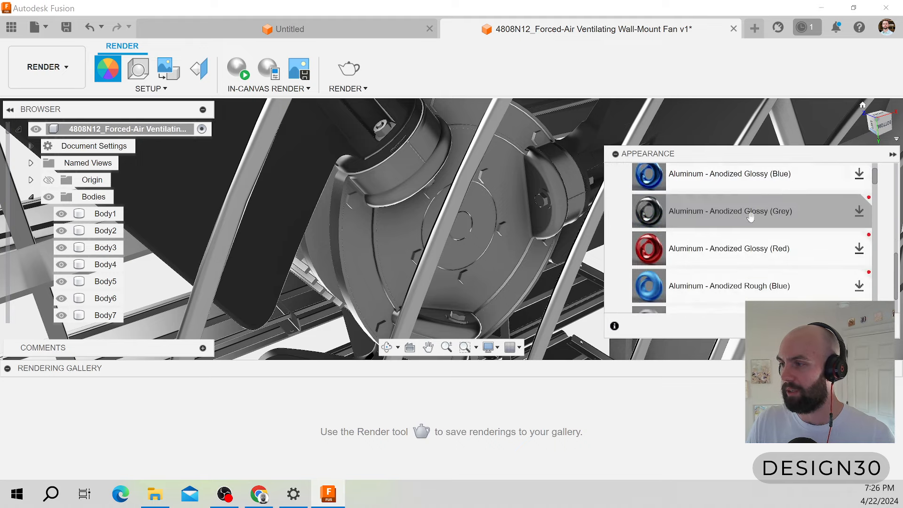
pyautogui.scroll(-3, 727, 227)
pyautogui.scroll(8, 728, 227)
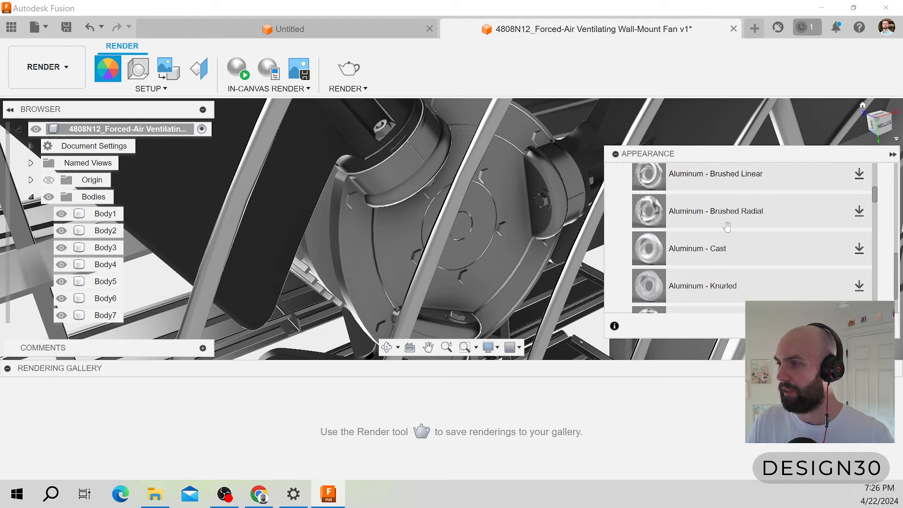
pyautogui.scroll(3, 727, 227)
pyautogui.scroll(-3, 727, 225)
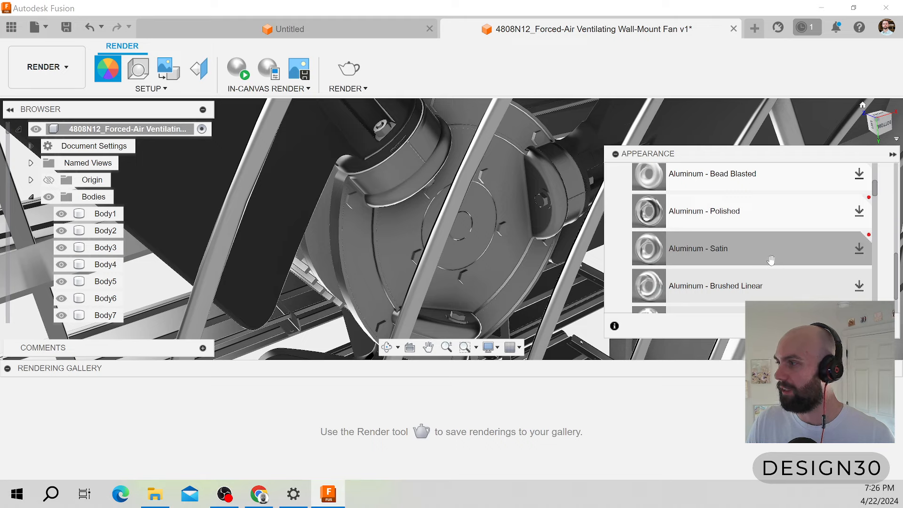
pyautogui.scroll(3, 747, 262)
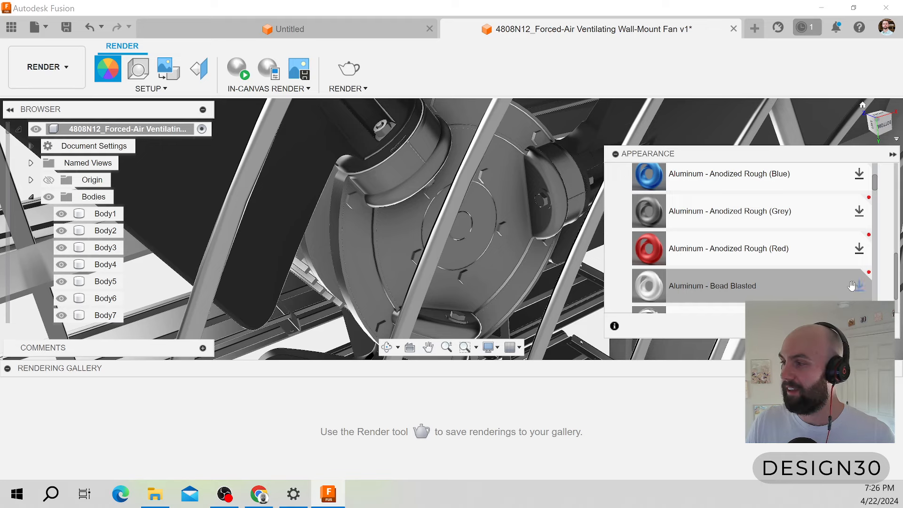
pyautogui.scroll(5, 828, 245)
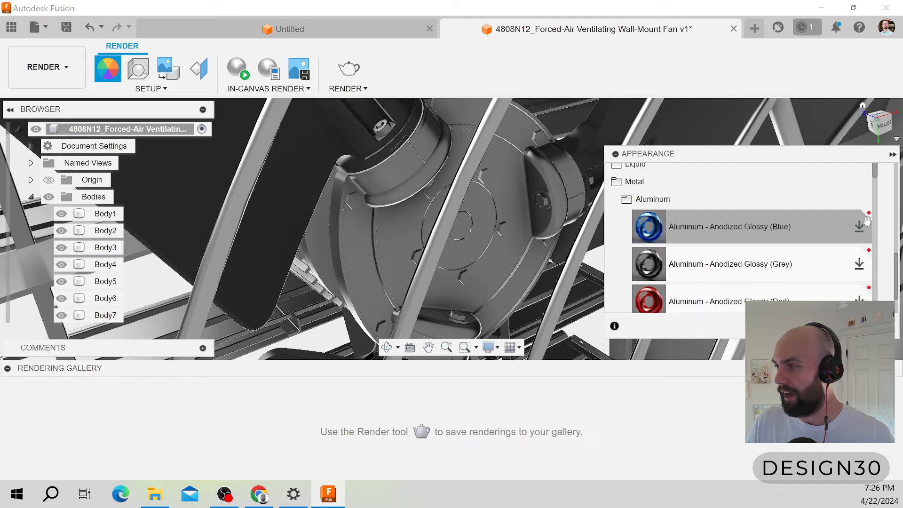
pyautogui.scroll(-3, 819, 233)
pyautogui.scroll(-2, 819, 233)
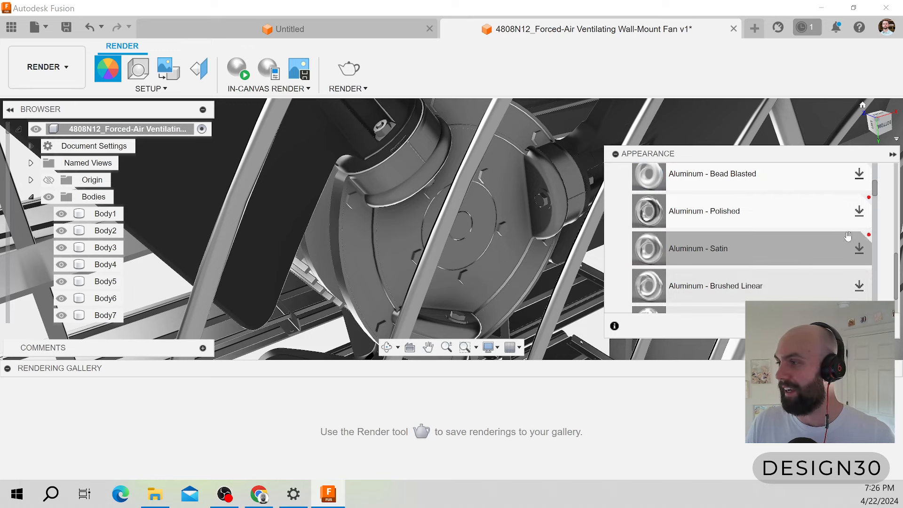
pyautogui.scroll(-2, 847, 245)
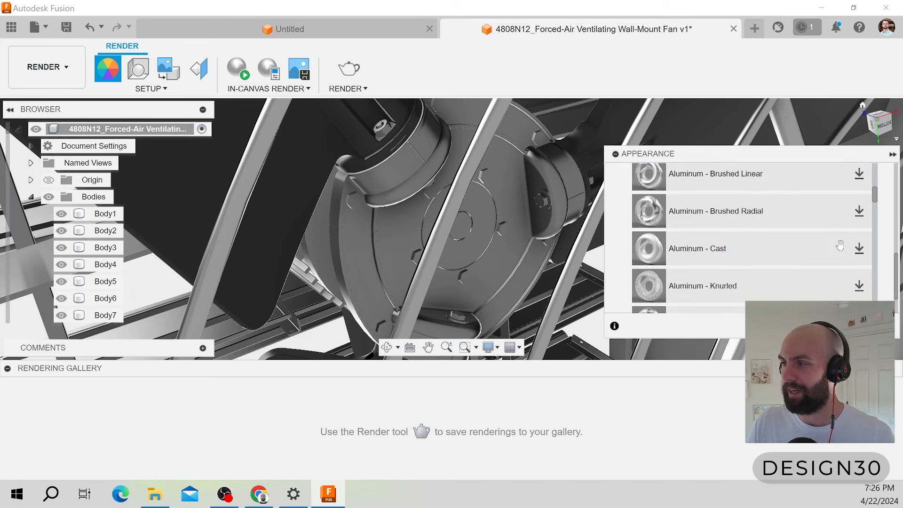
pyautogui.scroll(2, 834, 255)
pyautogui.scroll(2, 774, 281)
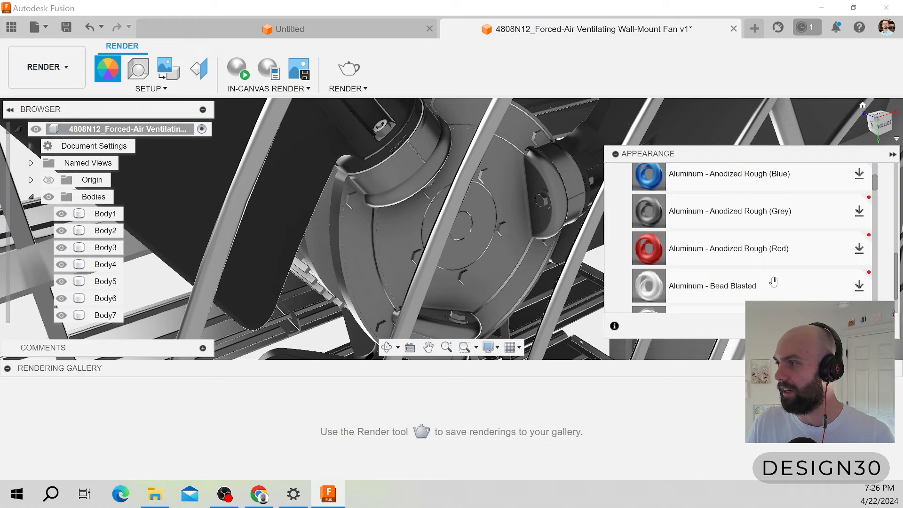
pyautogui.scroll(-2, 786, 255)
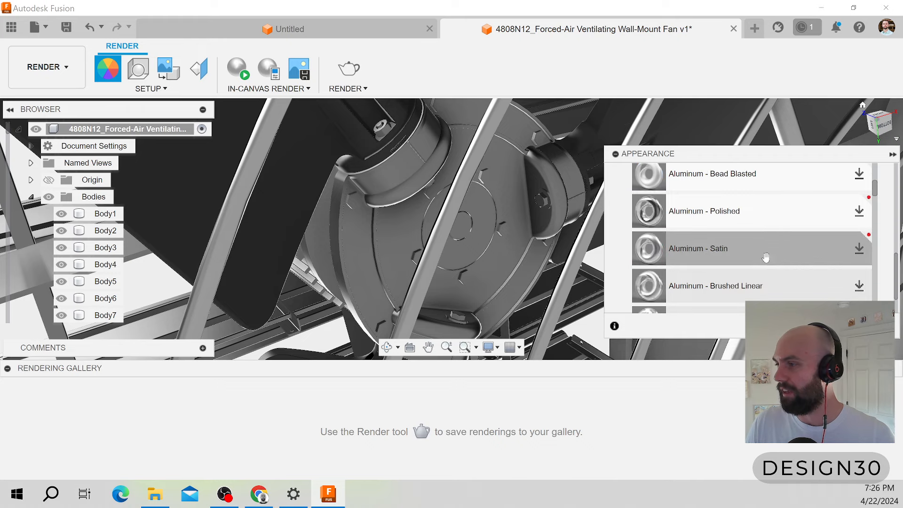
pyautogui.scroll(-2, 766, 265)
pyautogui.scroll(2, 767, 262)
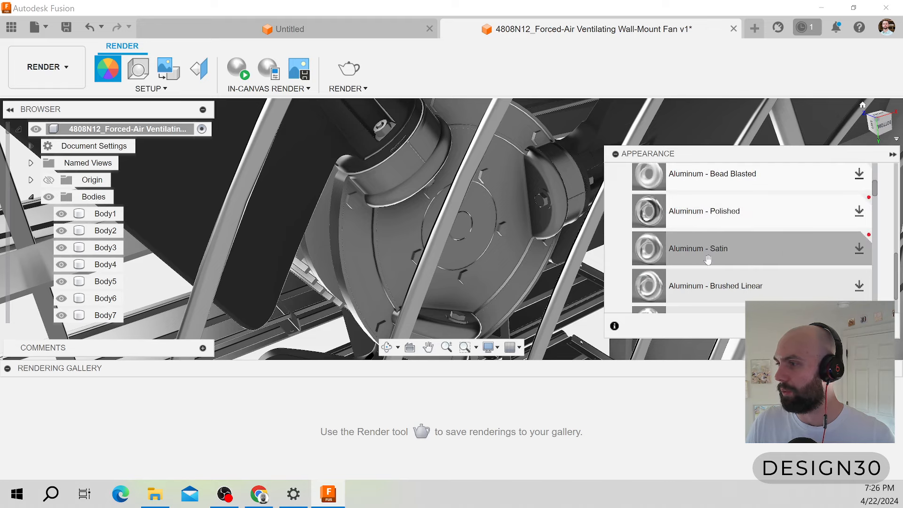
# Apply the Aluminum - Satin appearance to the fan hub and to the round collar at its centre.
pyautogui.moveTo(710, 249); pyautogui.dragTo(497, 272)
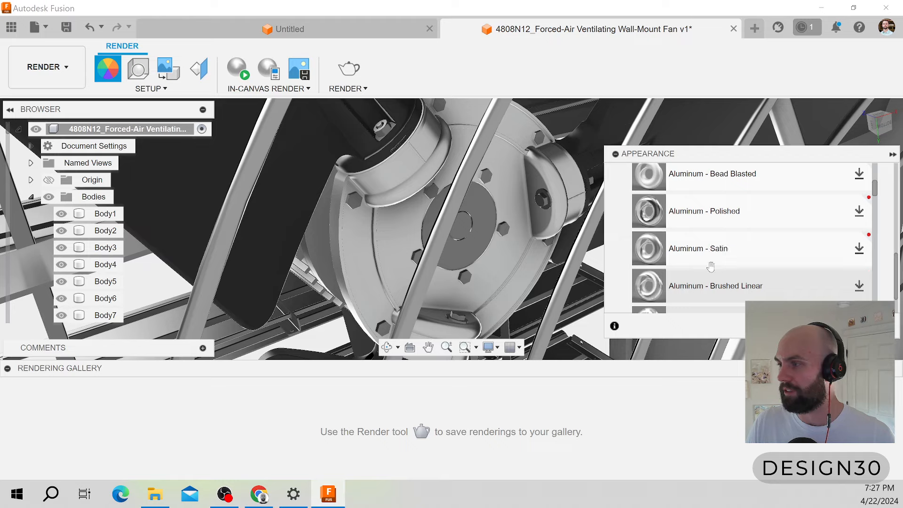
pyautogui.moveTo(695, 257); pyautogui.dragTo(470, 240)
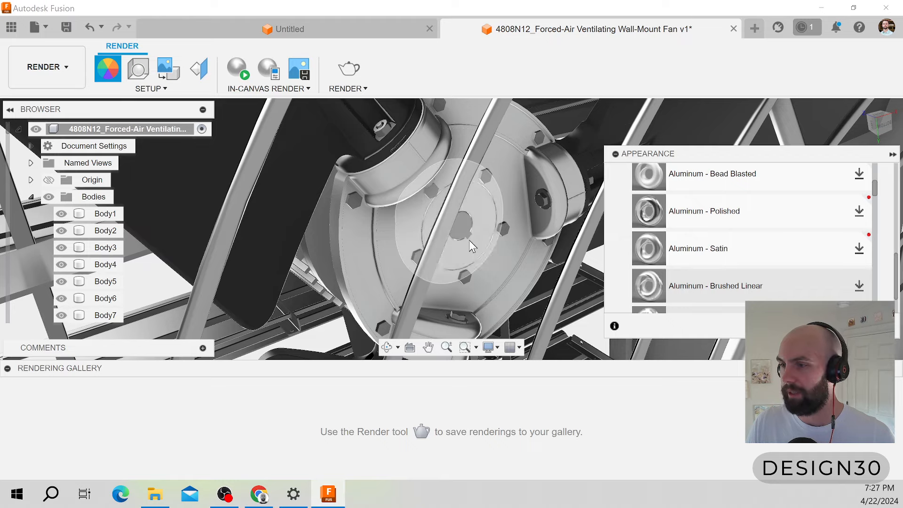
pyautogui.scroll(5, 558, 227)
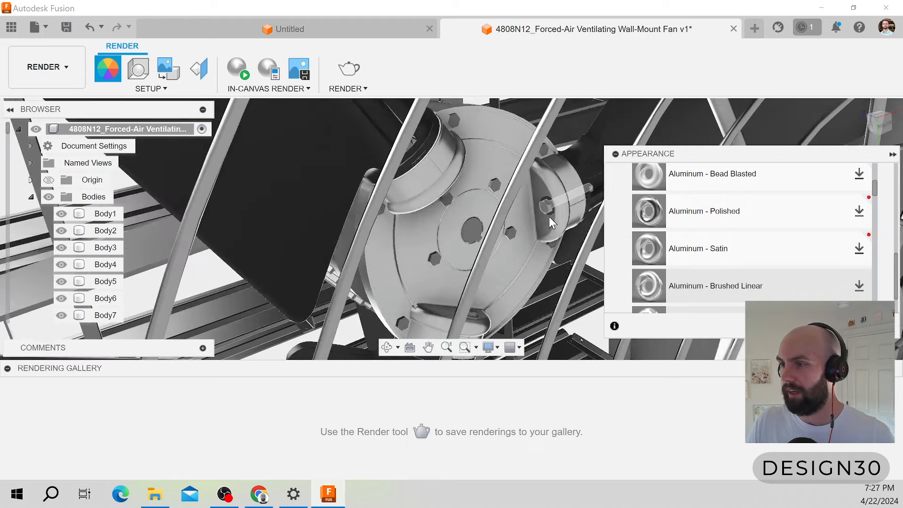
pyautogui.keyDown('shift'); pyautogui.moveTo(517, 252); pyautogui.dragTo(471, 226, button='middle'); pyautogui.keyUp('shift')
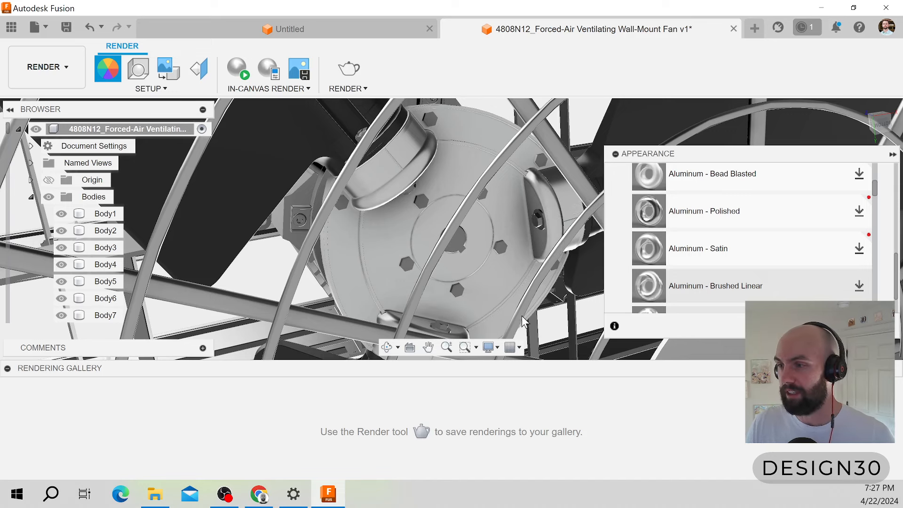
# Inspect the fan hub up close through the guard, and look over the whole fan assembly.
pyautogui.scroll(3, 488, 262)
pyautogui.scroll(-5, 451, 273)
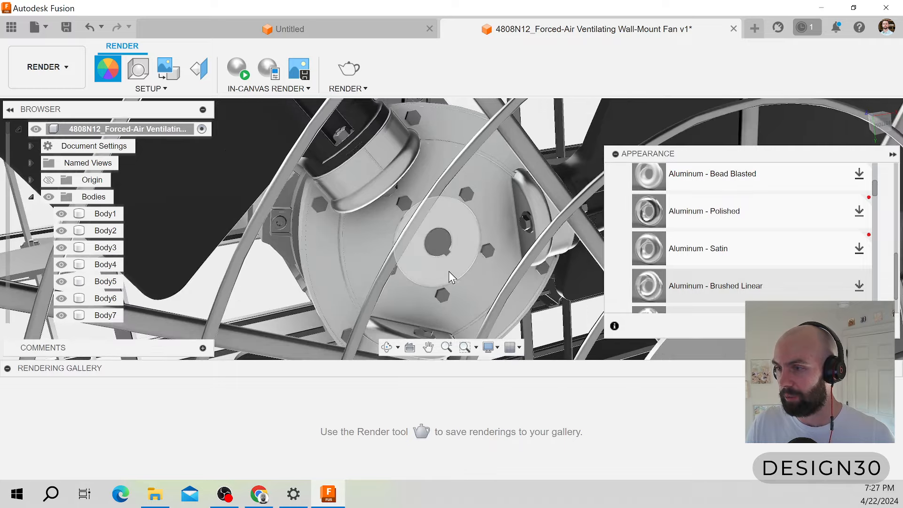
pyautogui.scroll(-6, 459, 212)
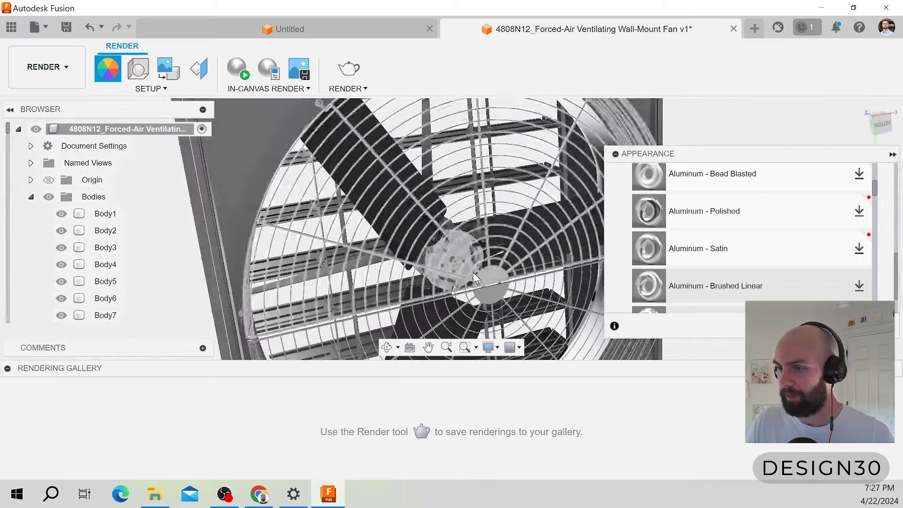
pyautogui.scroll(8, 457, 182)
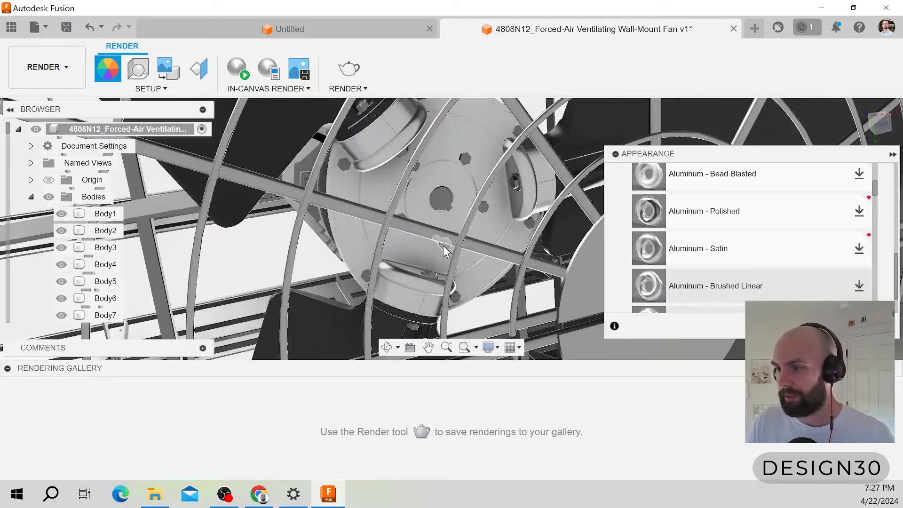
pyautogui.scroll(-5, 443, 244)
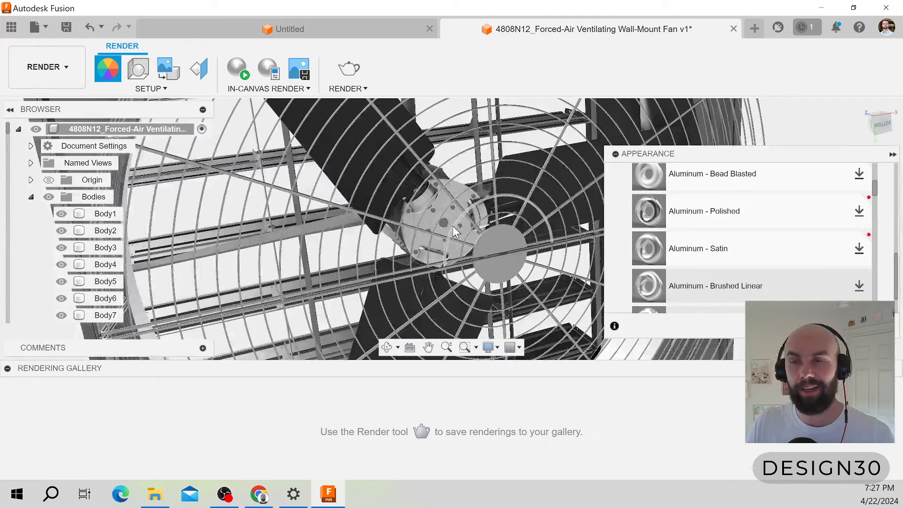
pyautogui.scroll(-5, 452, 226)
pyautogui.scroll(-3, 457, 210)
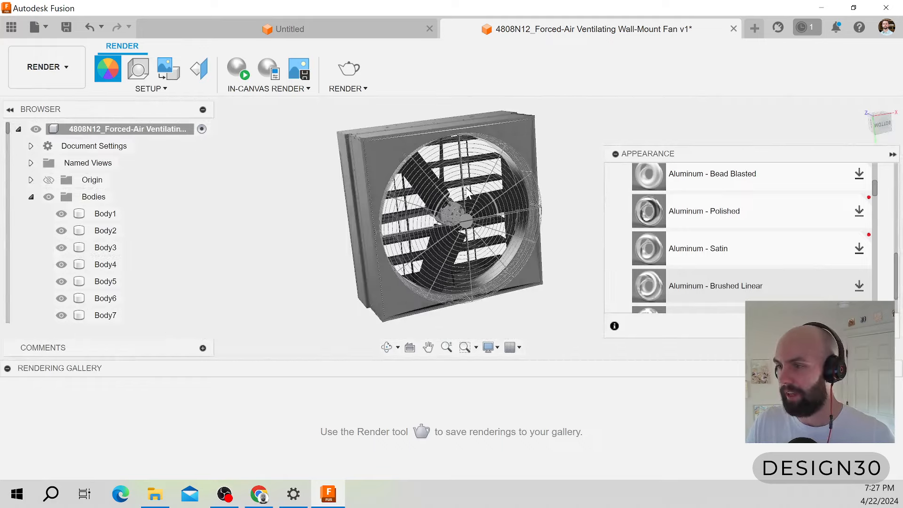
# Check the fan's frame material on the McMaster-Carr page in Chrome, and return to Autodesk Fusion.
pyautogui.keyDown('shift'); pyautogui.moveTo(575, 136); pyautogui.dragTo(427, 295, button='middle'); pyautogui.keyUp('shift')
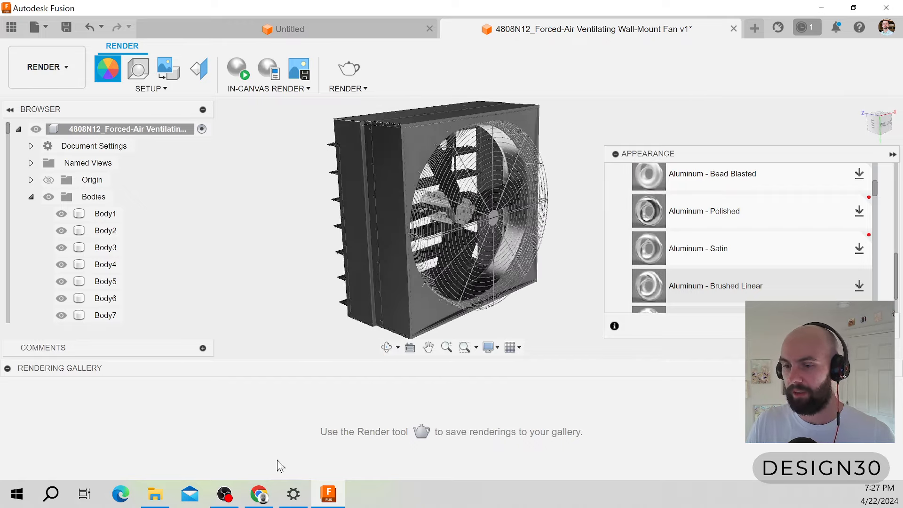
pyautogui.click(267, 492)
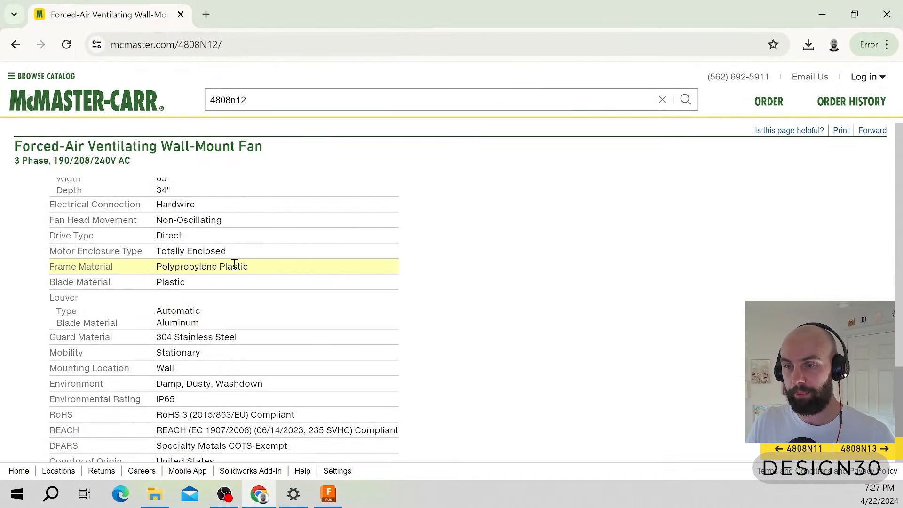
pyautogui.click(829, 26)
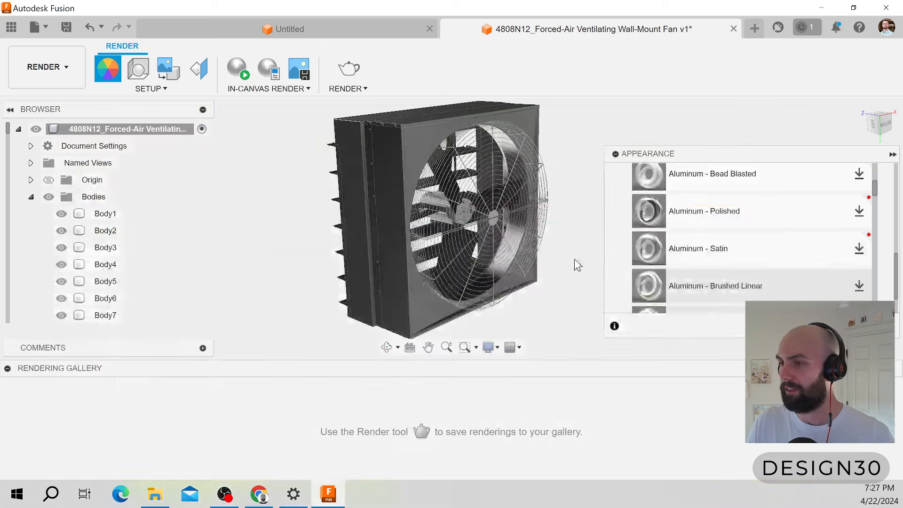
# Collapse the Metal category of the appearance library and open the Textured folder within the Plastic appearances.
pyautogui.scroll(5, 716, 242)
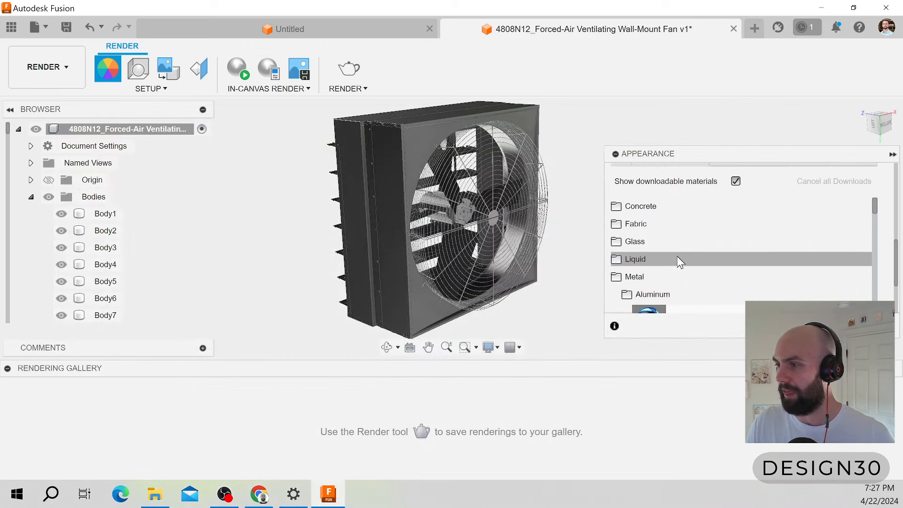
pyautogui.click(648, 291)
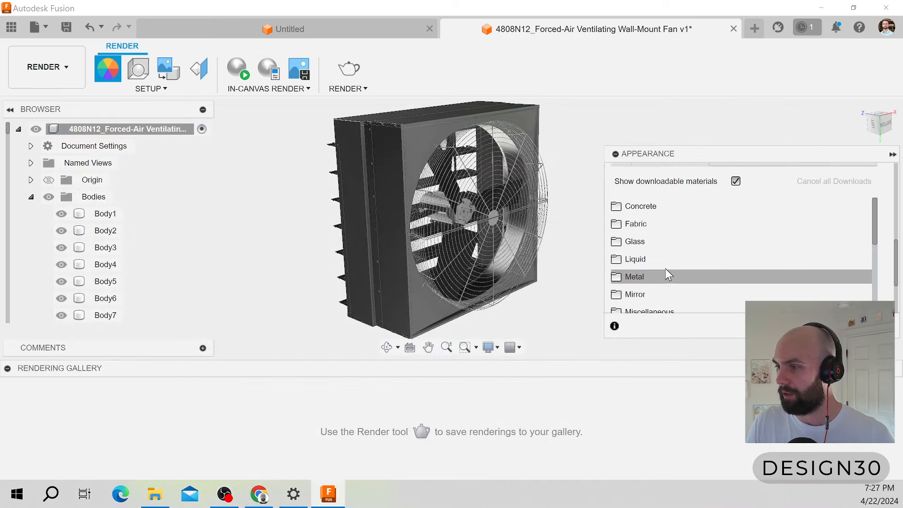
pyautogui.scroll(-6, 665, 273)
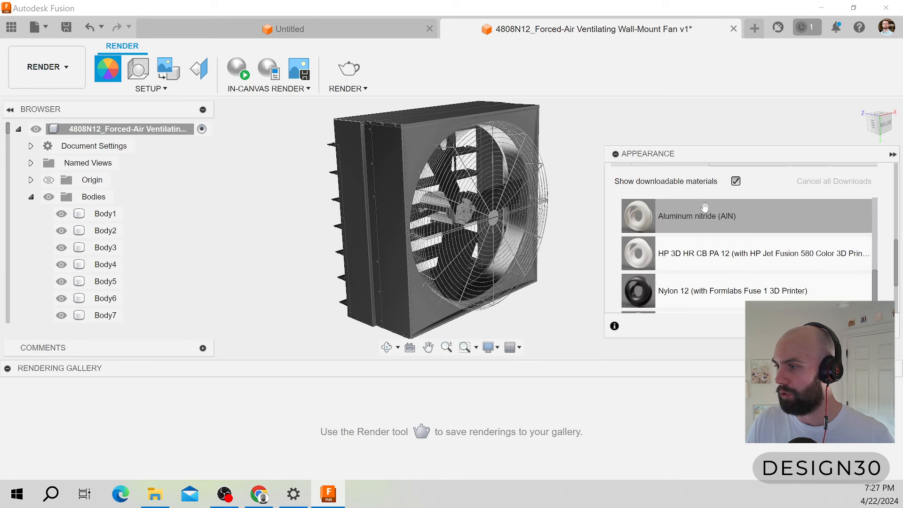
pyautogui.scroll(-8, 704, 207)
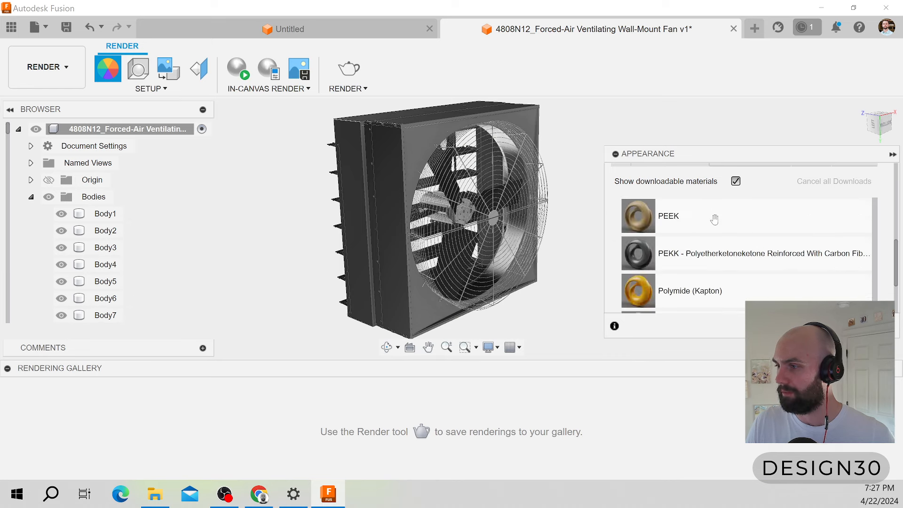
pyautogui.scroll(-3, 714, 219)
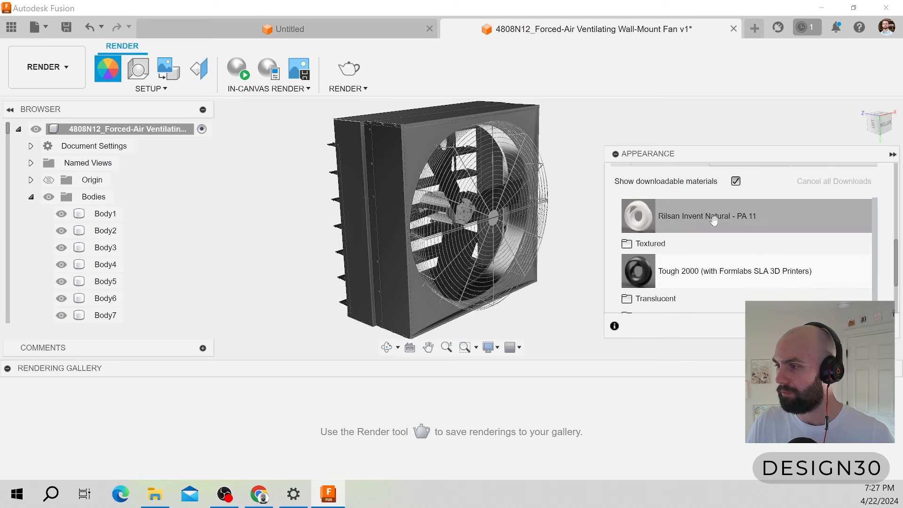
pyautogui.click(675, 246)
pyautogui.scroll(-2, 710, 215)
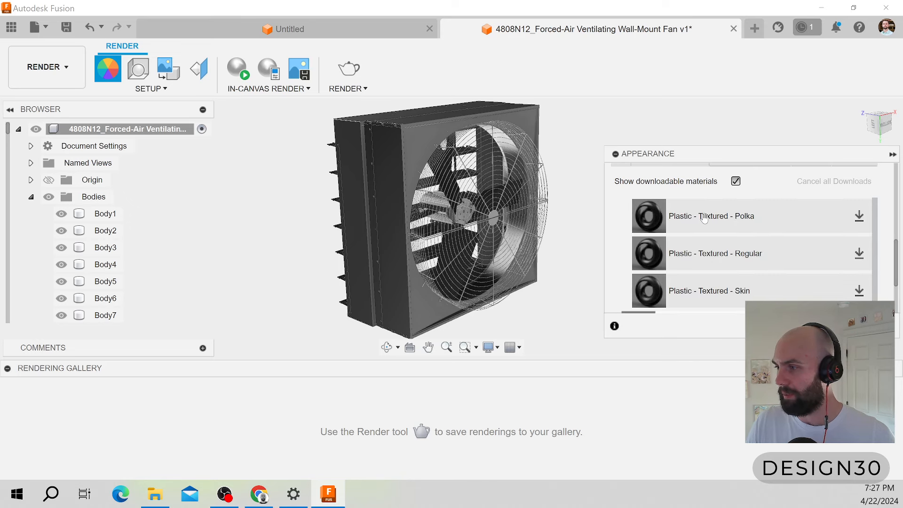
pyautogui.scroll(-1, 769, 203)
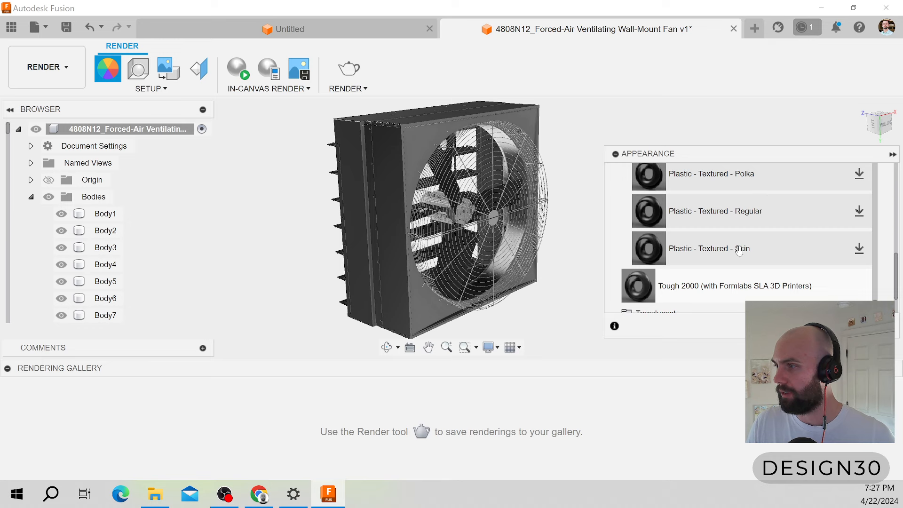
# Open the Opaque folder of the Plastic appearances and look through its glossy and matte options and the other plastics.
pyautogui.scroll(-2, 682, 252)
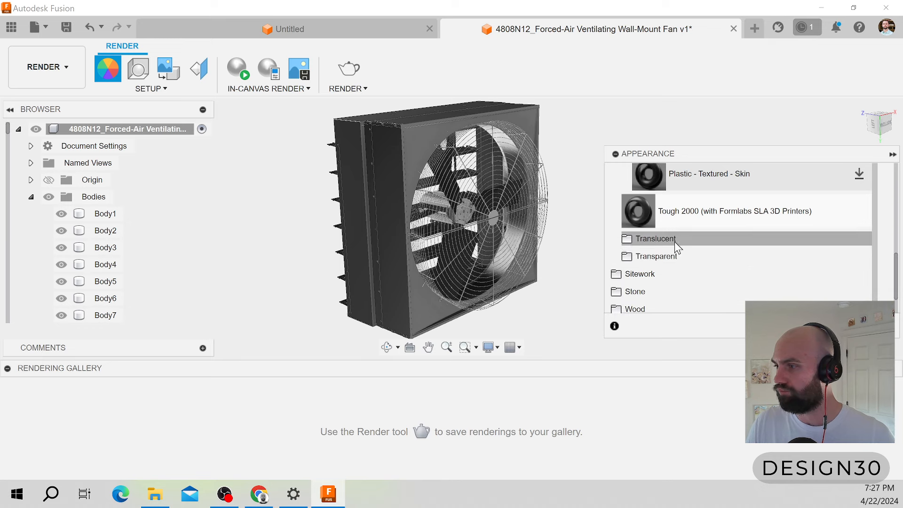
pyautogui.scroll(10, 678, 249)
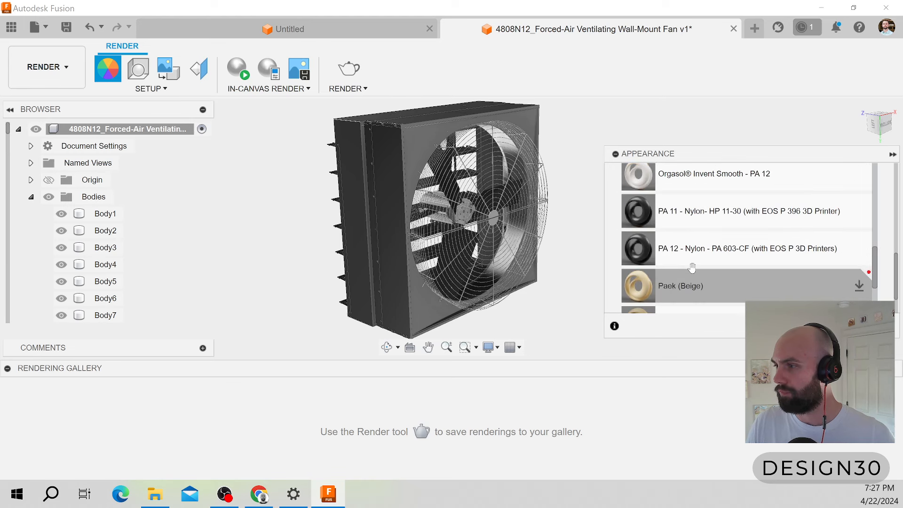
pyautogui.scroll(2, 692, 268)
pyautogui.click(655, 242)
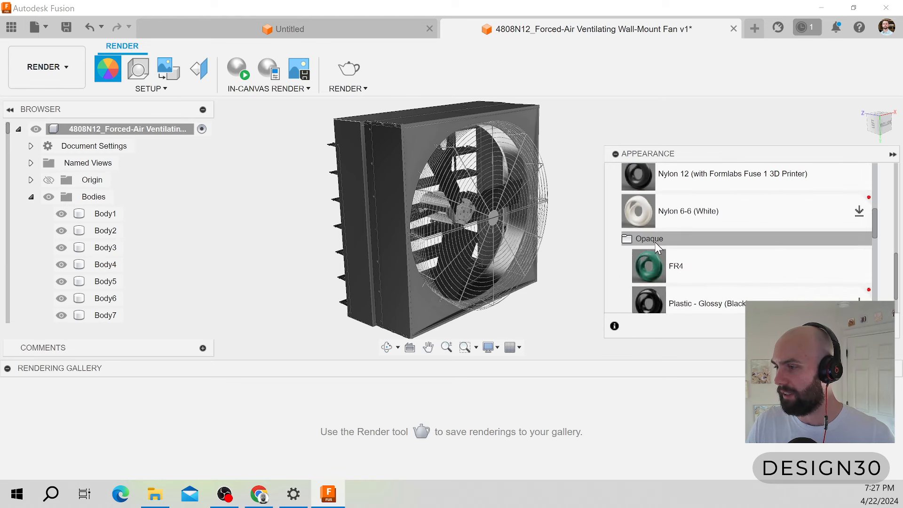
pyautogui.scroll(-5, 763, 186)
pyautogui.scroll(-6, 741, 207)
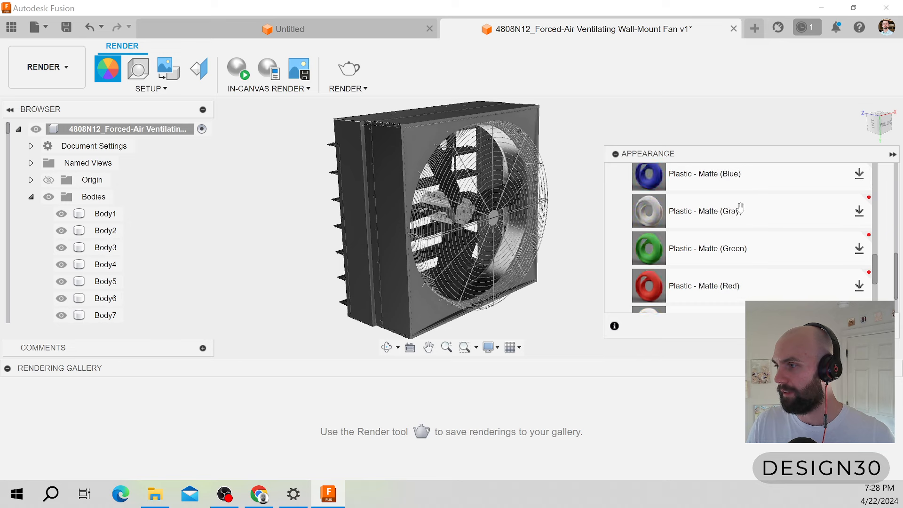
pyautogui.scroll(-5, 741, 208)
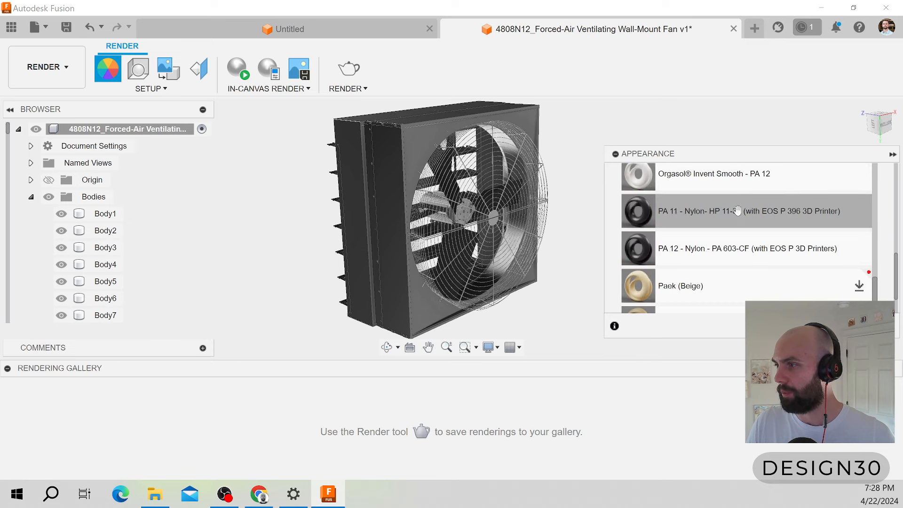
pyautogui.scroll(-3, 753, 221)
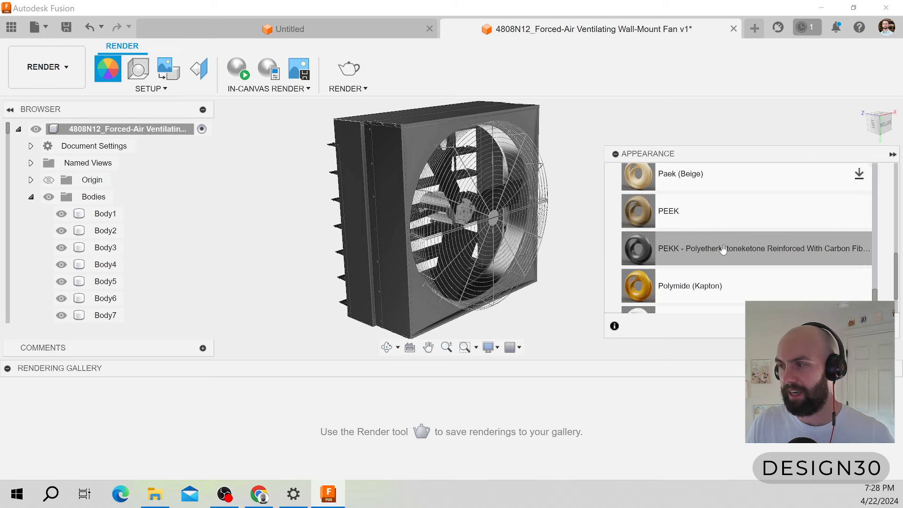
pyautogui.scroll(-3, 714, 214)
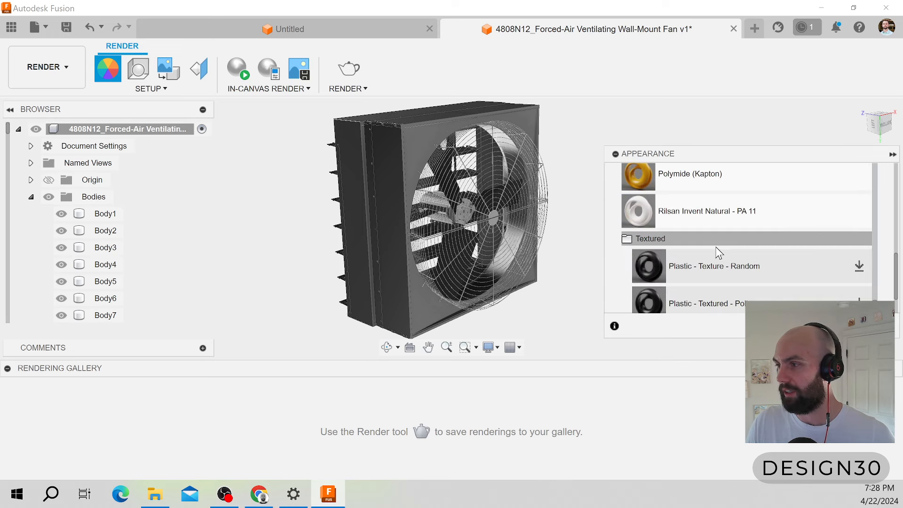
pyautogui.scroll(18, 698, 241)
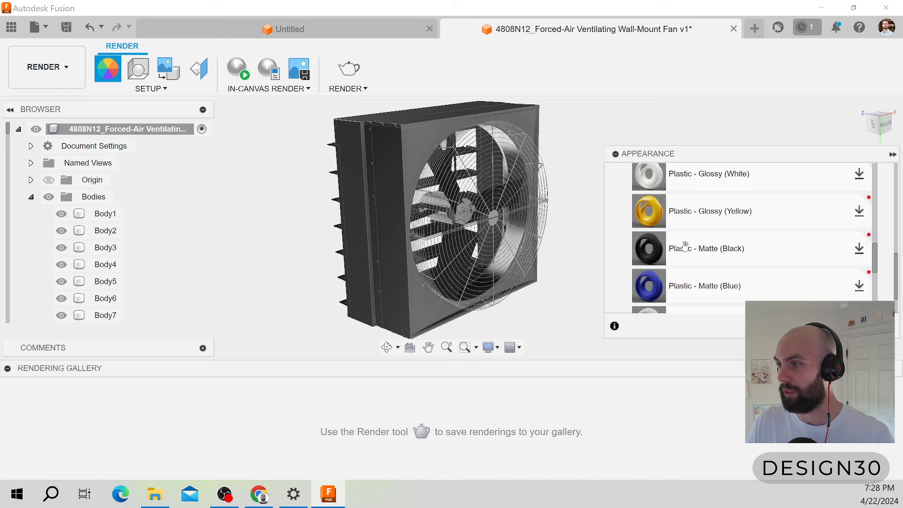
pyautogui.scroll(3, 685, 246)
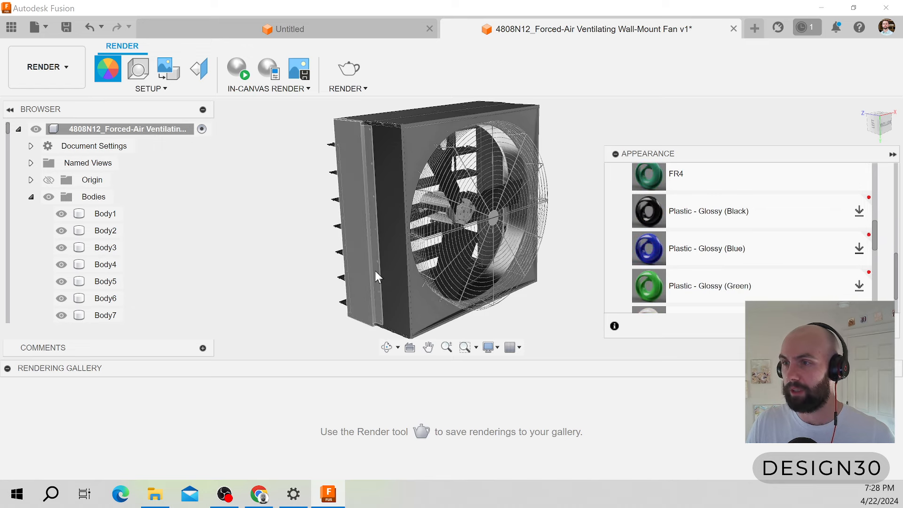
pyautogui.scroll(2, 532, 241)
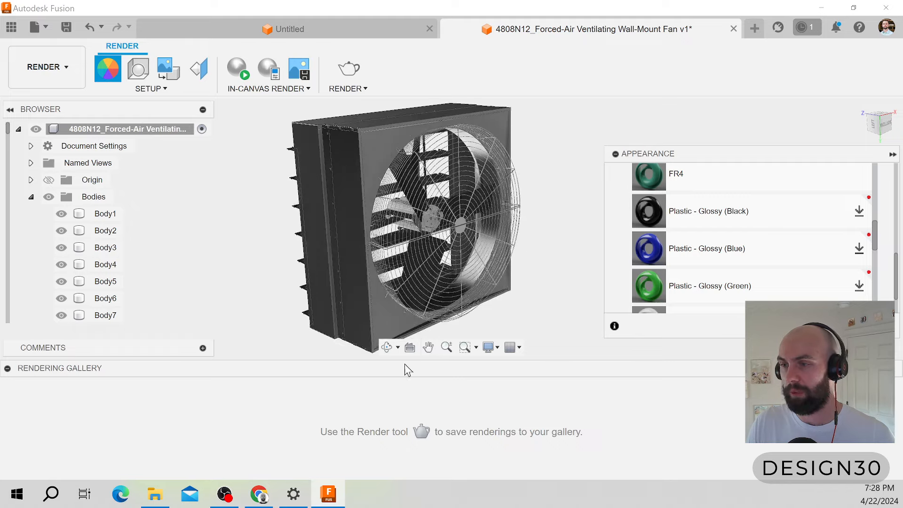
# Check the product photos and material specifications of the fan on the McMaster-Carr page in Chrome, and return to Autodesk Fusion.
pyautogui.click(257, 495)
pyautogui.scroll(10, 192, 359)
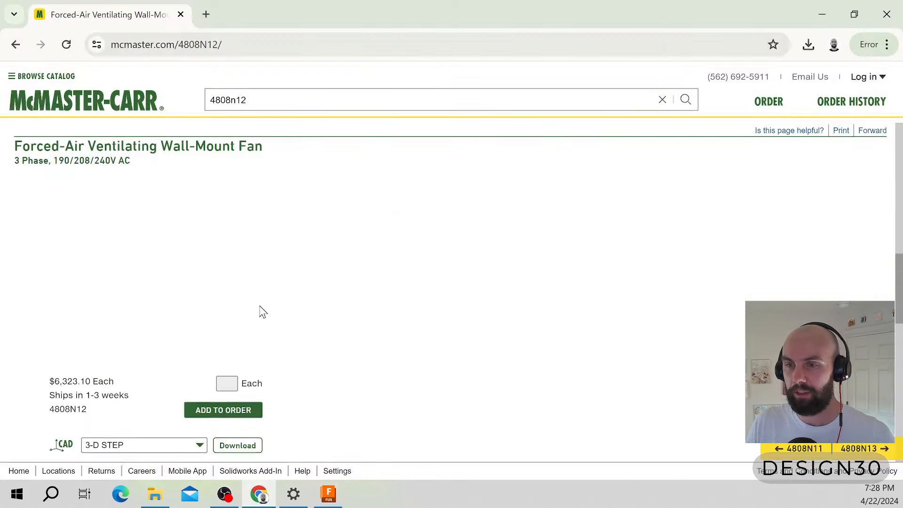
pyautogui.scroll(5, 261, 320)
pyautogui.scroll(-2, 260, 352)
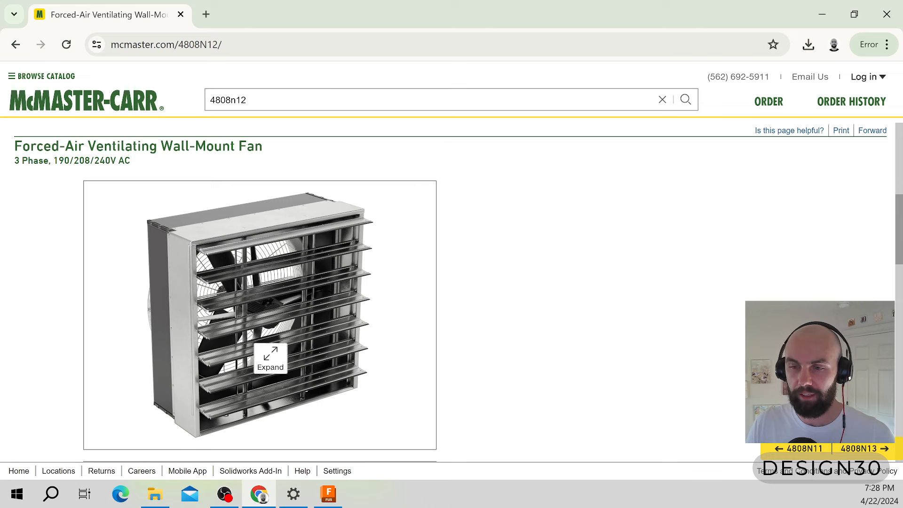
pyautogui.scroll(10, 273, 353)
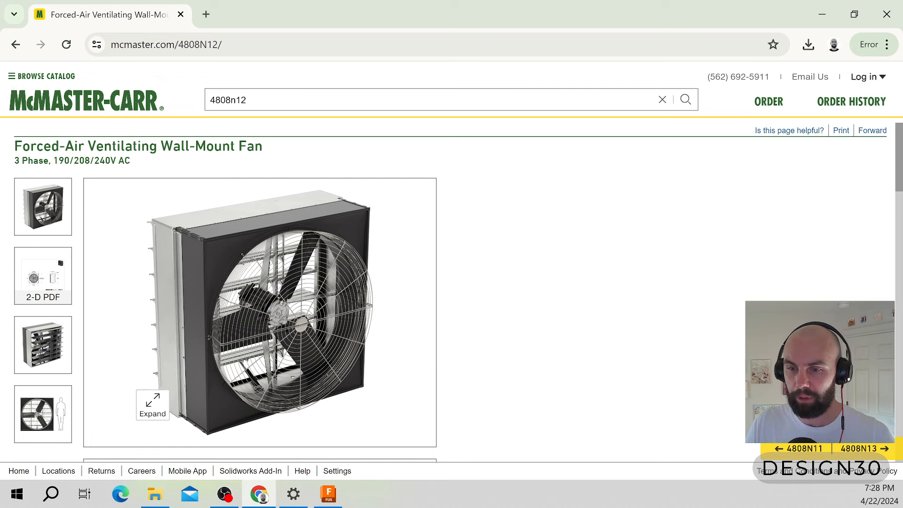
pyautogui.scroll(-5, 260, 283)
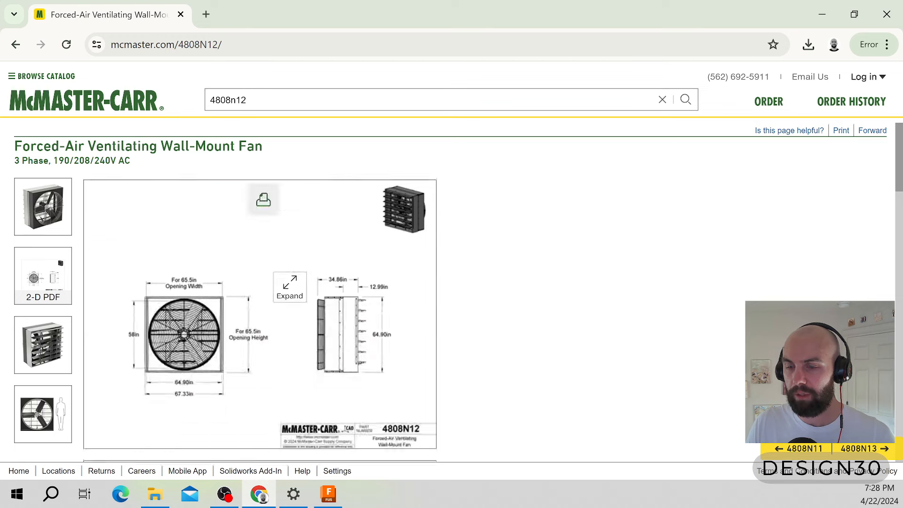
pyautogui.scroll(-10, 292, 326)
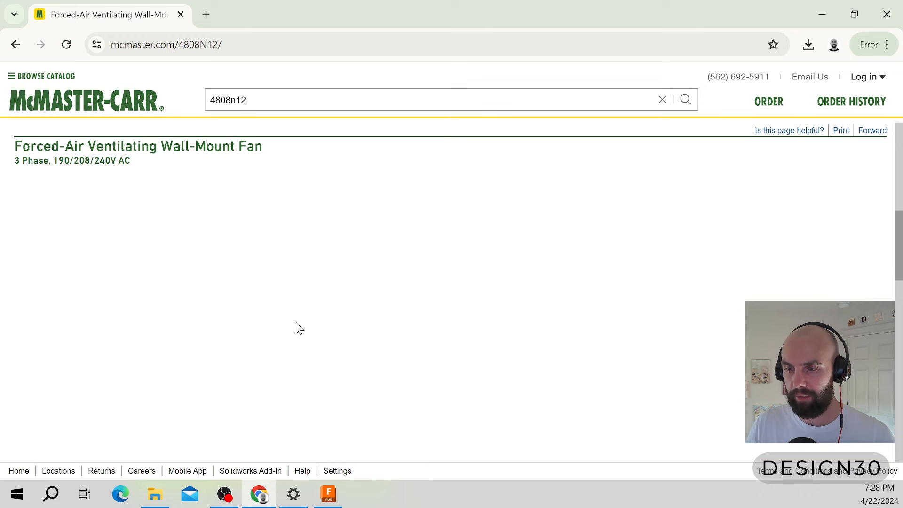
pyautogui.scroll(-1, 282, 322)
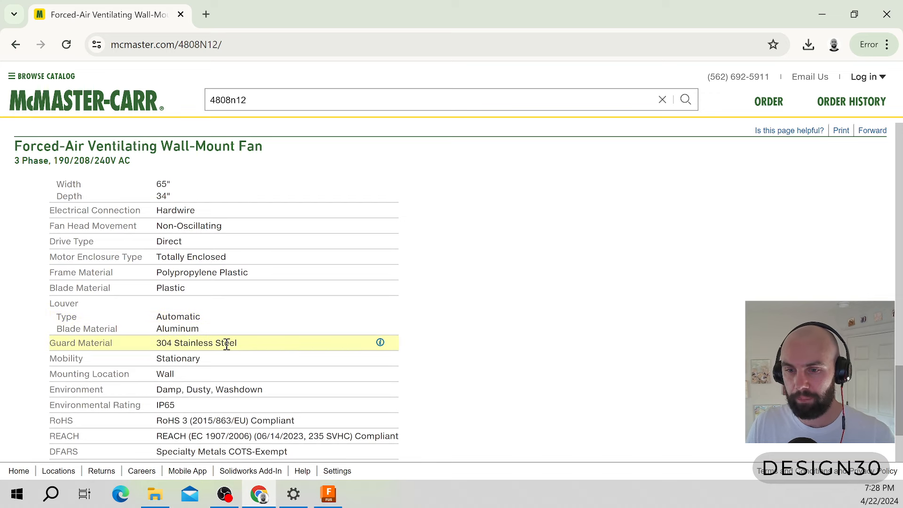
pyautogui.click(832, 21)
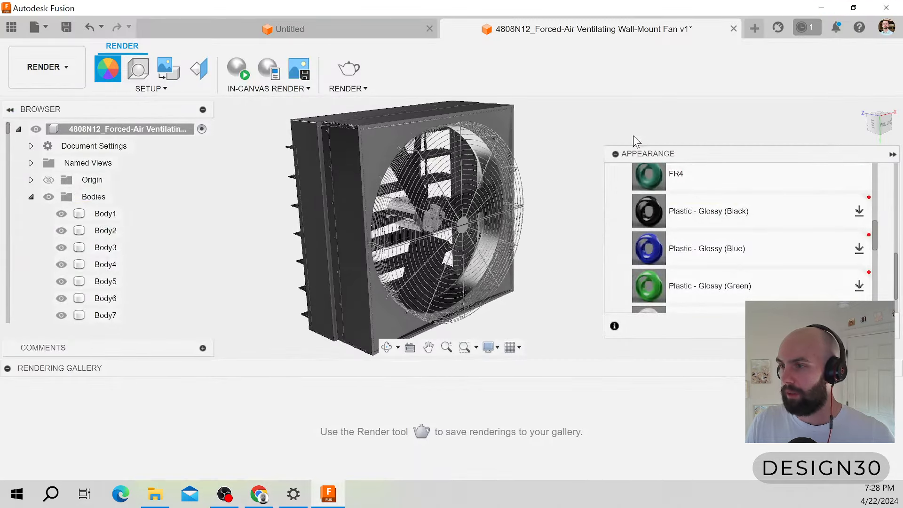
# Apply the Plastic - Matte (Black) appearance to the four front face sections around the fan guard.
pyautogui.scroll(2, 730, 209)
pyautogui.scroll(-2, 727, 214)
pyautogui.scroll(-5, 726, 218)
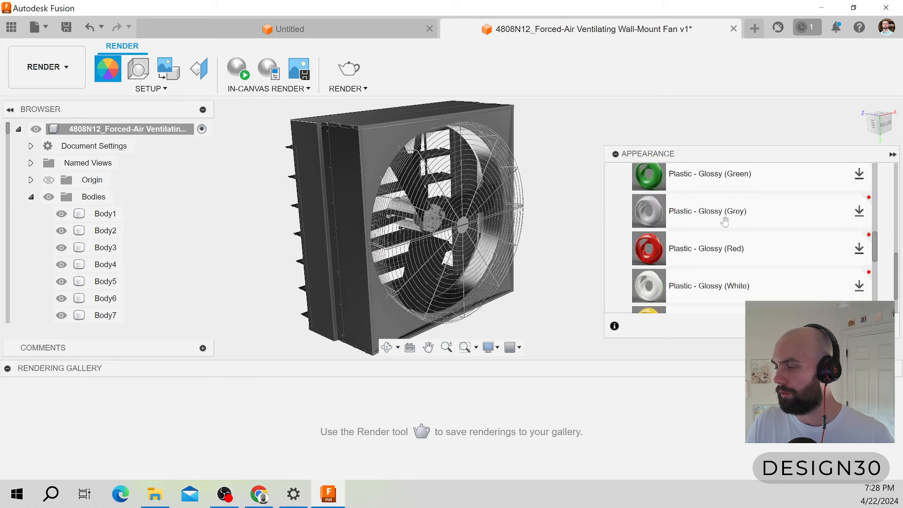
pyautogui.scroll(-5, 725, 221)
pyautogui.scroll(7, 725, 219)
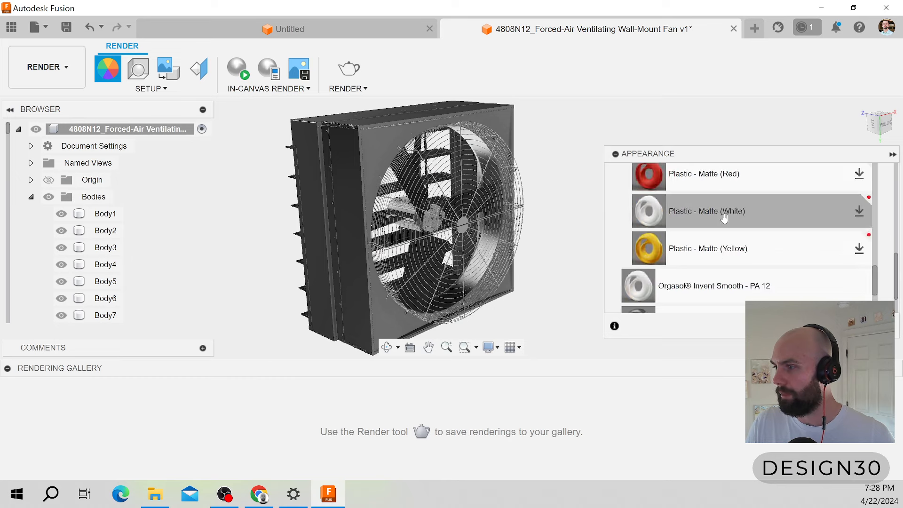
pyautogui.scroll(4, 724, 218)
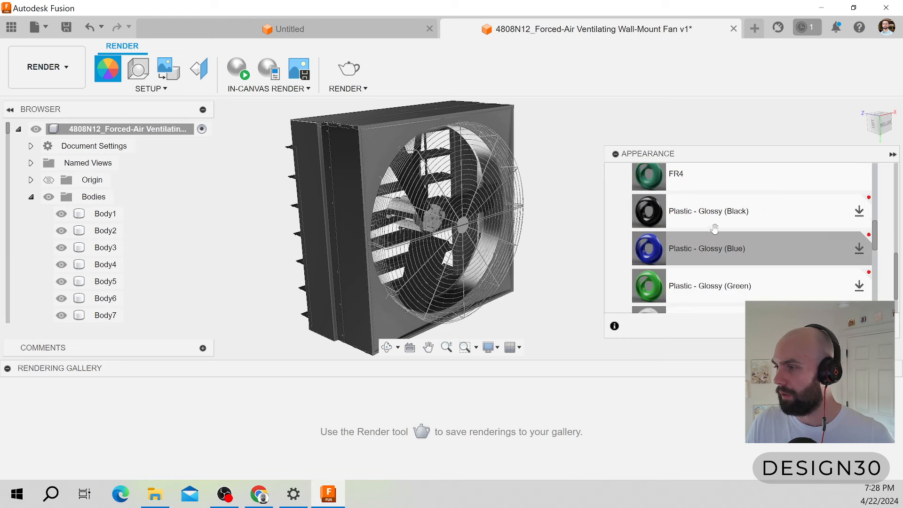
pyautogui.scroll(3, 718, 221)
pyautogui.scroll(-6, 723, 236)
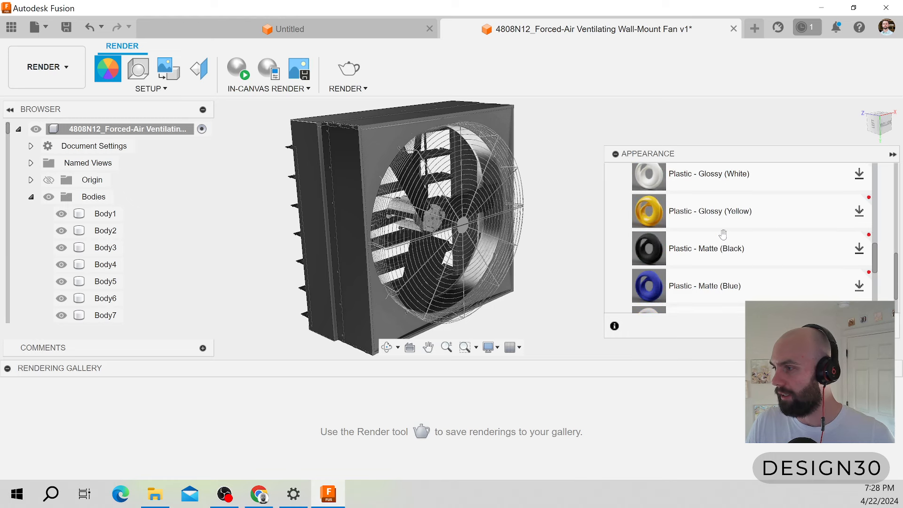
pyautogui.scroll(-3, 723, 235)
pyautogui.scroll(3, 723, 232)
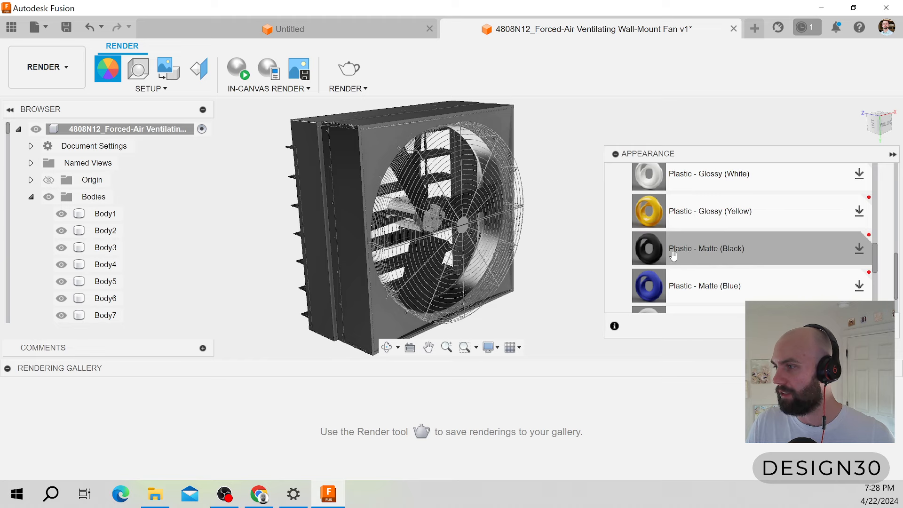
pyautogui.moveTo(685, 250); pyautogui.dragTo(407, 162)
pyautogui.moveTo(696, 247); pyautogui.dragTo(490, 123)
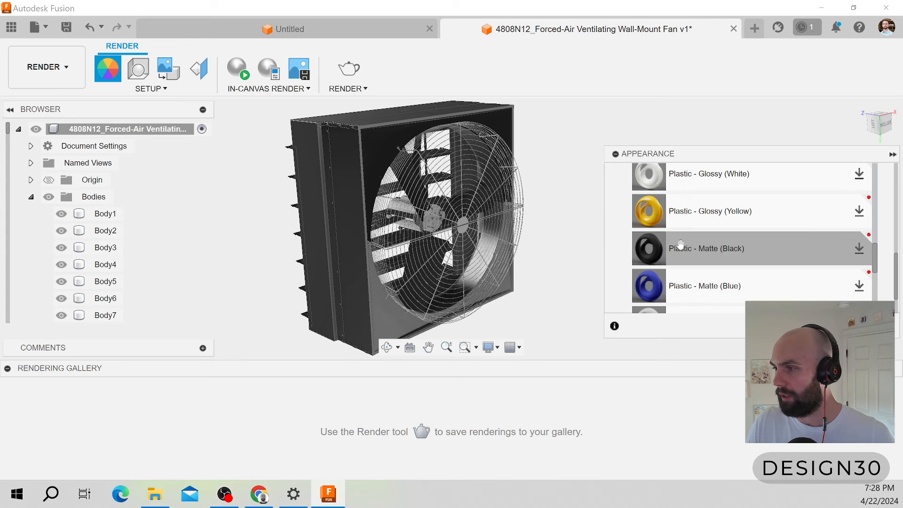
pyautogui.moveTo(680, 246); pyautogui.dragTo(393, 312)
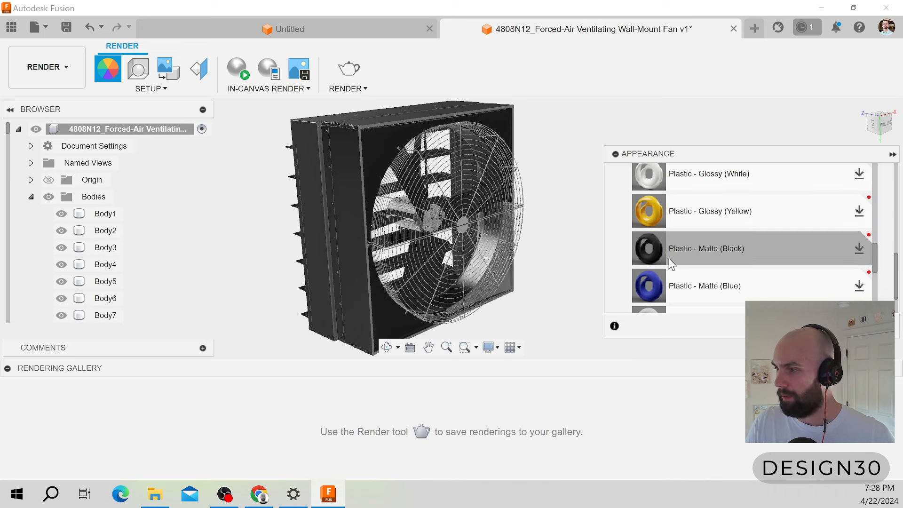
pyautogui.moveTo(672, 251); pyautogui.dragTo(526, 297)
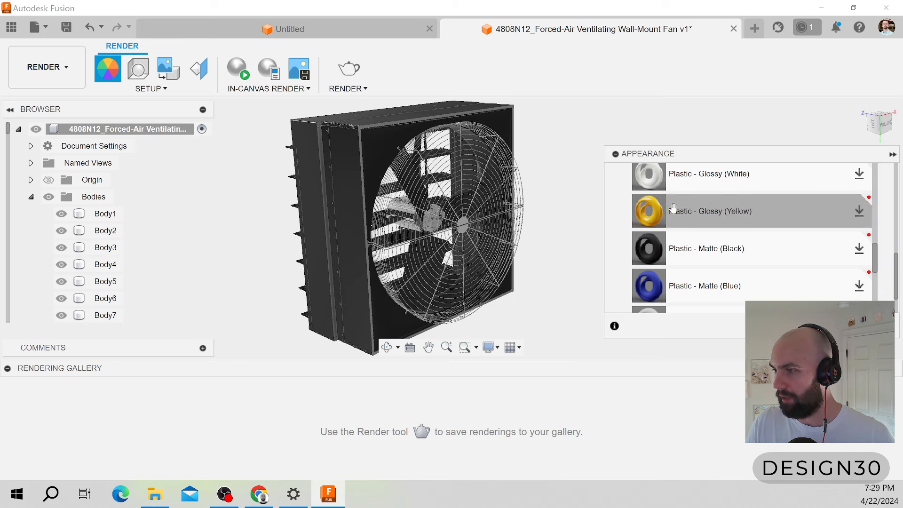
# Apply the Plastic - Matte (Black) appearance to three outer side faces of the front housing section.
pyautogui.moveTo(654, 250); pyautogui.dragTo(357, 267)
pyautogui.scroll(-2, 541, 215)
pyautogui.keyDown('shift'); pyautogui.moveTo(538, 229); pyautogui.dragTo(558, 236, button='middle'); pyautogui.keyUp('shift')
pyautogui.moveTo(652, 255); pyautogui.dragTo(515, 148)
pyautogui.keyDown('shift'); pyautogui.moveTo(516, 148); pyautogui.dragTo(443, 247, button='middle'); pyautogui.keyUp('shift')
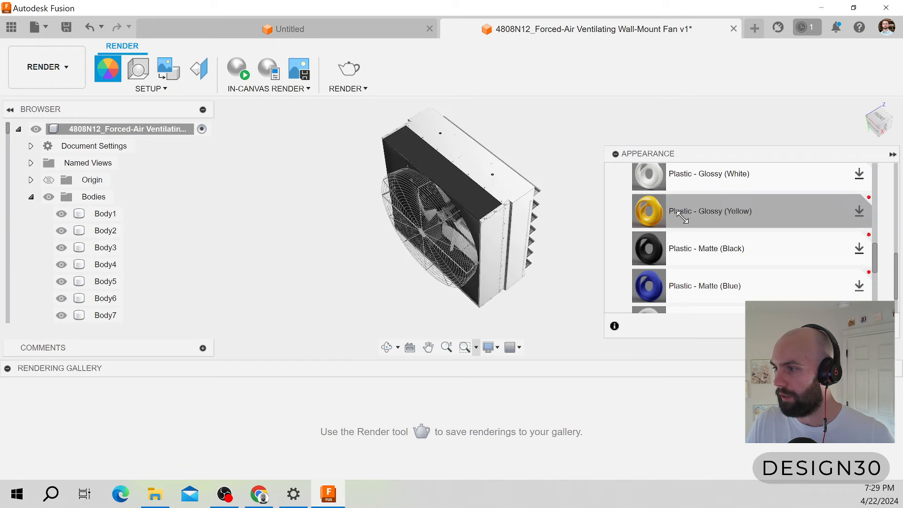
pyautogui.moveTo(647, 245); pyautogui.dragTo(484, 282)
# Apply the Plastic - Matte (Black) appearance to the remaining outer side face of the front housing section.
pyautogui.keyDown('shift'); pyautogui.moveTo(485, 282); pyautogui.dragTo(555, 218, button='middle'); pyautogui.keyUp('shift')
pyautogui.scroll(5, 529, 155)
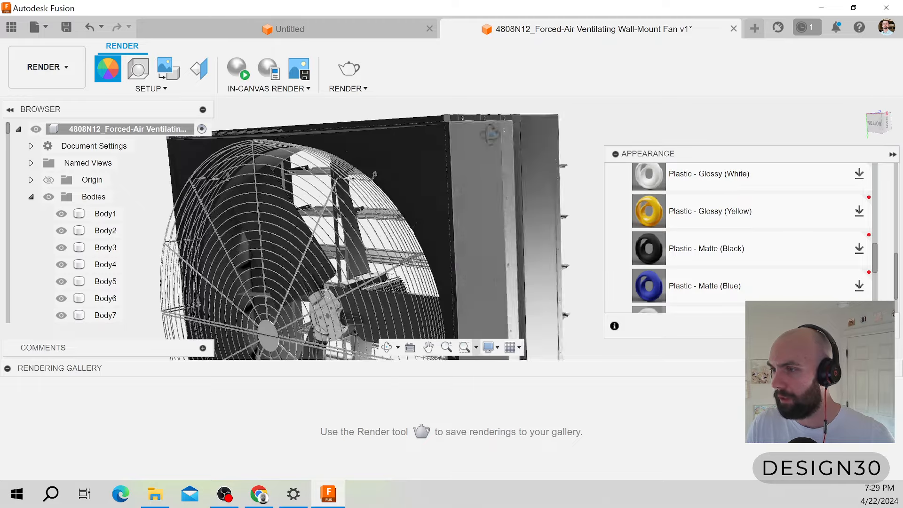
pyautogui.keyDown('shift'); pyautogui.moveTo(490, 135); pyautogui.dragTo(485, 320, button='middle'); pyautogui.keyUp('shift')
pyautogui.scroll(-2, 466, 215)
pyautogui.scroll(-2, 483, 321)
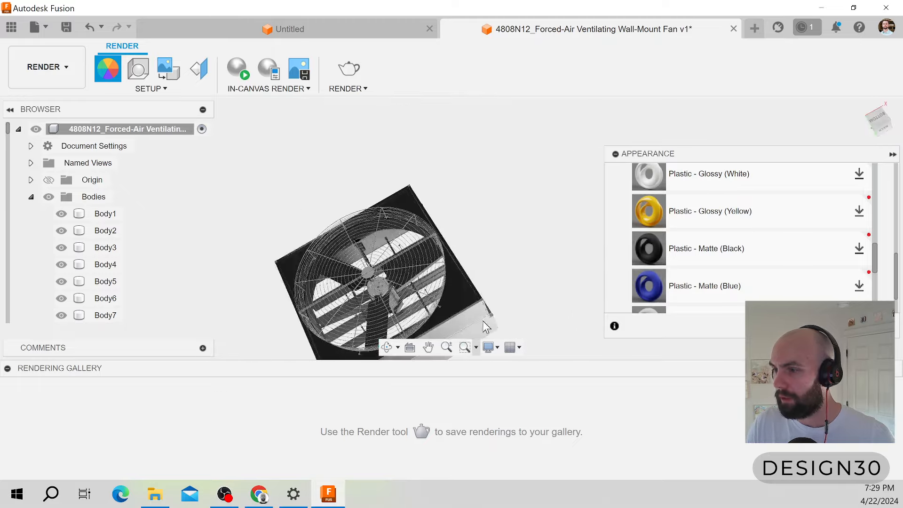
pyautogui.keyDown('shift'); pyautogui.moveTo(517, 244); pyautogui.dragTo(521, 194, button='middle'); pyautogui.keyUp('shift')
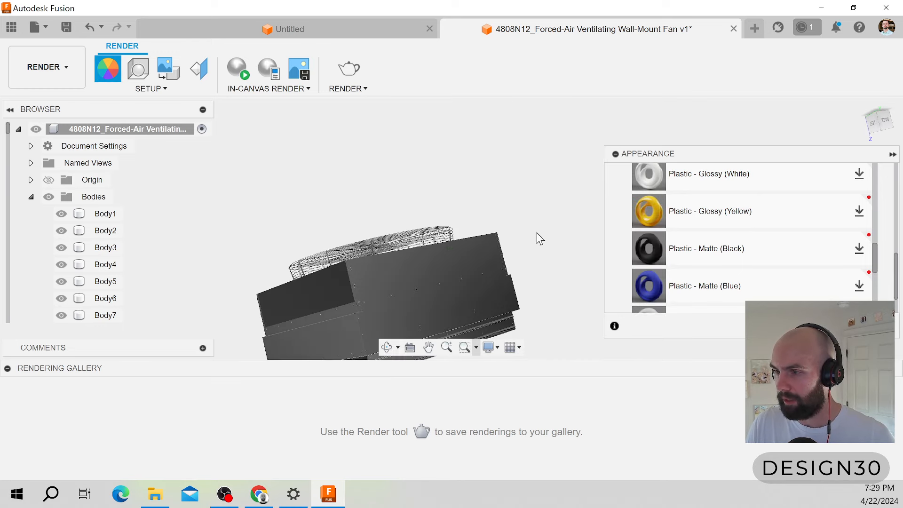
pyautogui.moveTo(660, 248); pyautogui.dragTo(474, 263)
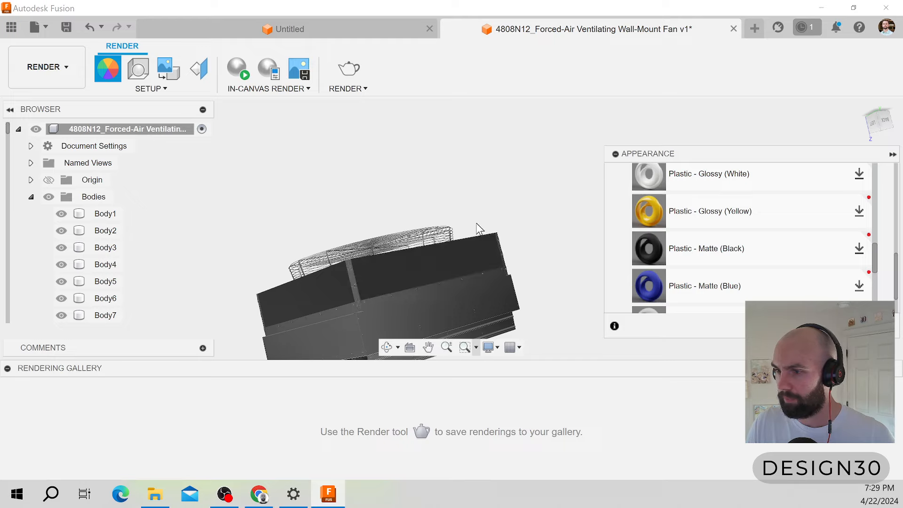
pyautogui.scroll(3, 493, 213)
pyautogui.scroll(-2, 493, 213)
pyautogui.scroll(-2, 478, 183)
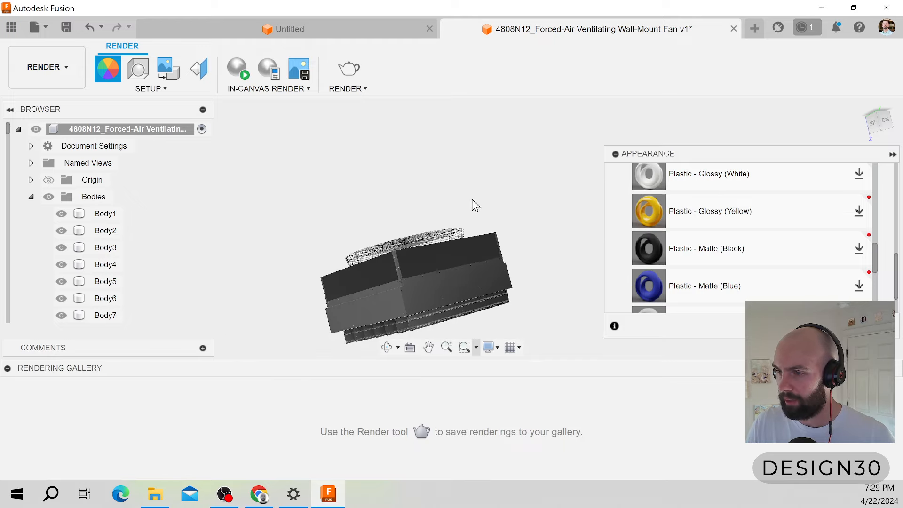
pyautogui.keyDown('shift'); pyautogui.moveTo(474, 204); pyautogui.dragTo(416, 289, button='middle'); pyautogui.keyUp('shift')
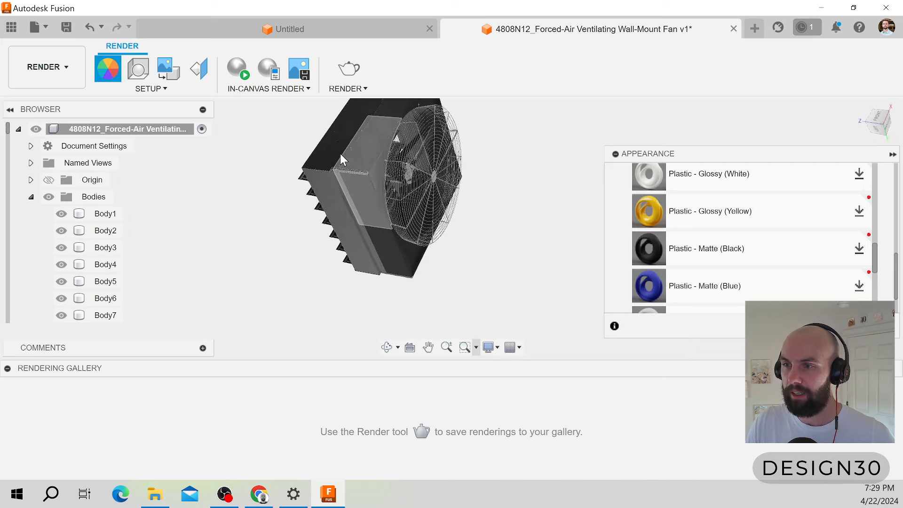
# Apply the Aluminum - Bead Blasted appearance to two outer side faces of the rear louver frame.
pyautogui.scroll(-10, 734, 212)
pyautogui.scroll(12, 710, 224)
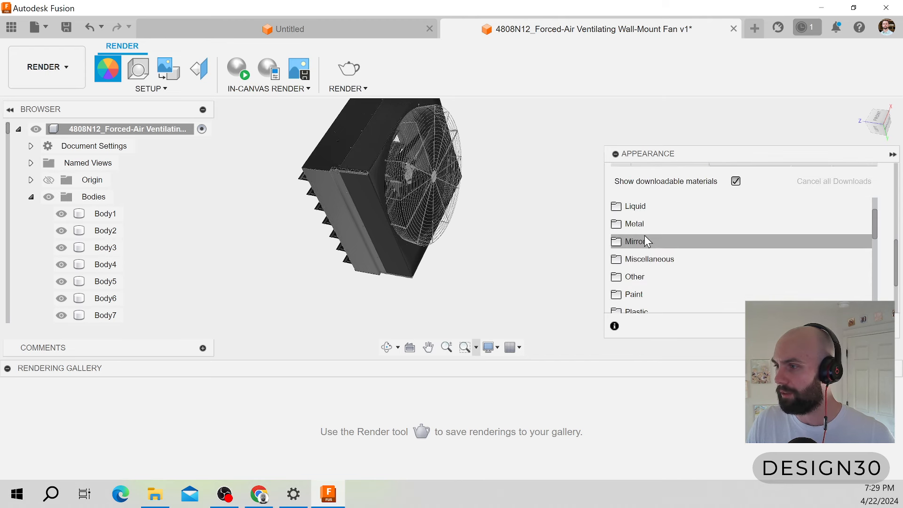
pyautogui.click(645, 224)
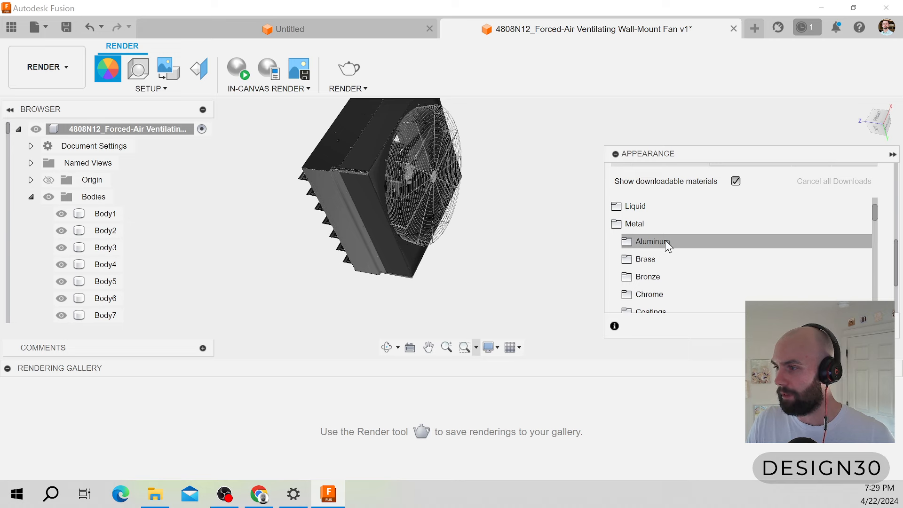
pyautogui.click(651, 242)
pyautogui.scroll(-6, 704, 228)
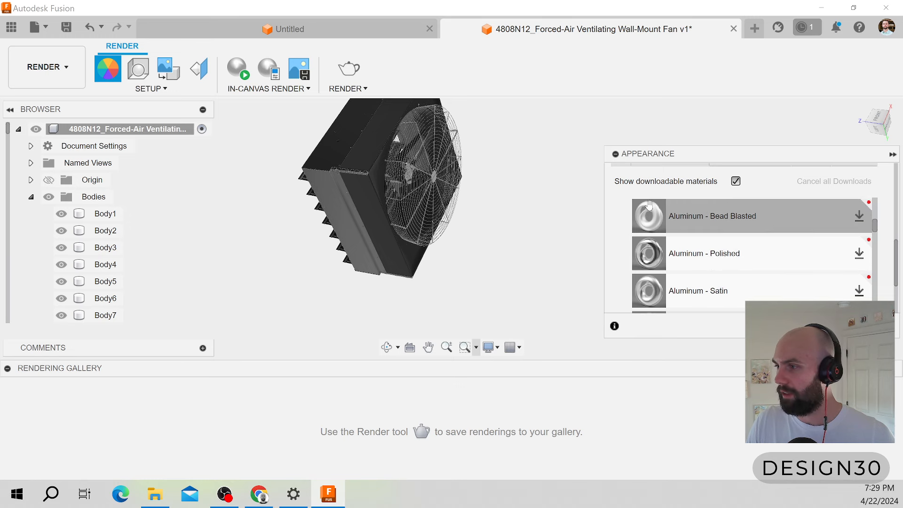
pyautogui.moveTo(638, 233); pyautogui.dragTo(354, 242)
pyautogui.moveTo(653, 214); pyautogui.dragTo(326, 156)
pyautogui.scroll(2, 368, 221)
pyautogui.scroll(-3, 372, 231)
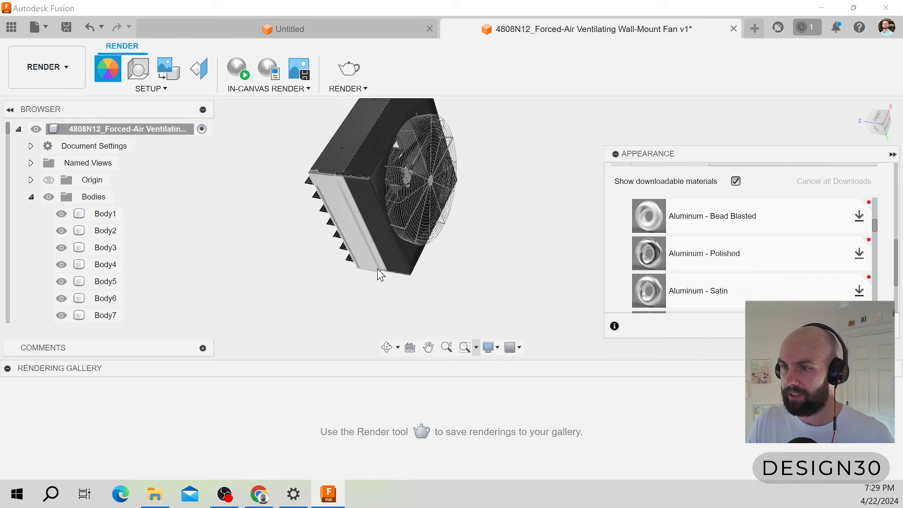
# Apply the Aluminum - Bead Blasted appearance to the remaining outer side faces of the rear louver frame.
pyautogui.keyDown('shift'); pyautogui.moveTo(376, 258); pyautogui.dragTo(530, 99, button='middle'); pyautogui.keyUp('shift')
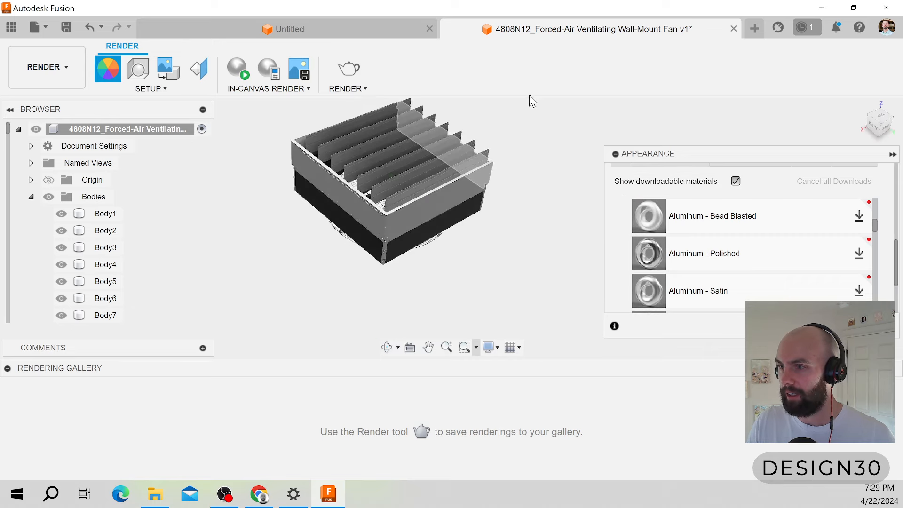
pyautogui.moveTo(649, 217); pyautogui.dragTo(425, 207)
pyautogui.moveTo(655, 207); pyautogui.dragTo(524, 219)
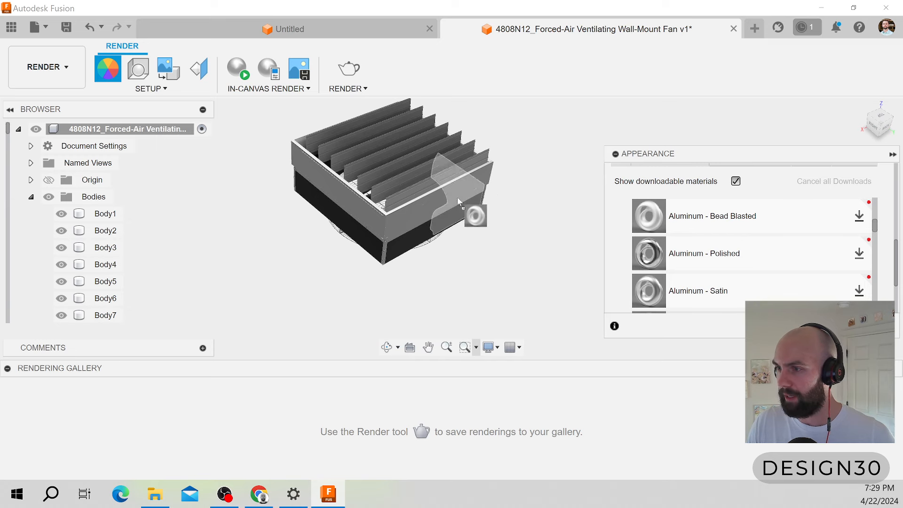
pyautogui.moveTo(459, 201); pyautogui.dragTo(379, 222)
pyautogui.scroll(3, 500, 111)
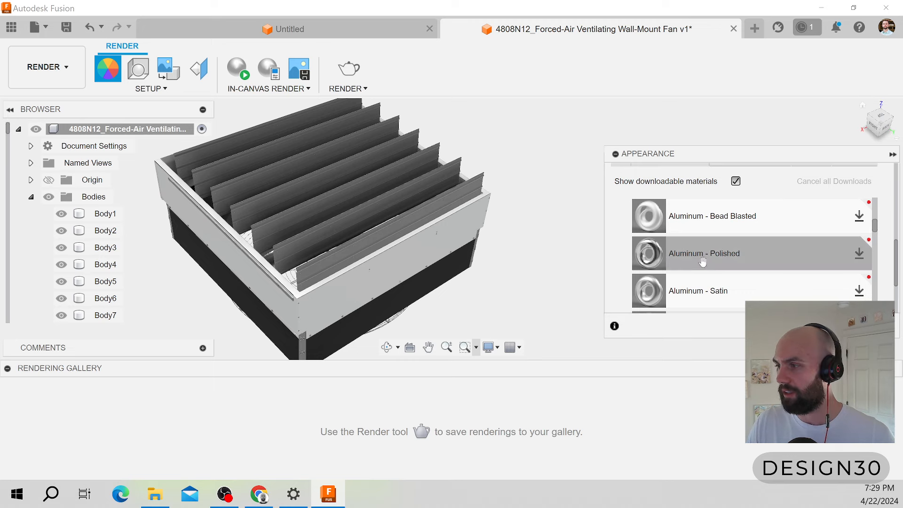
# Check the louver blade material on the McMaster-Carr page in Chrome, and apply Aluminum - Polished to all seven louver blades in Autodesk Fusion.
pyautogui.click(271, 497)
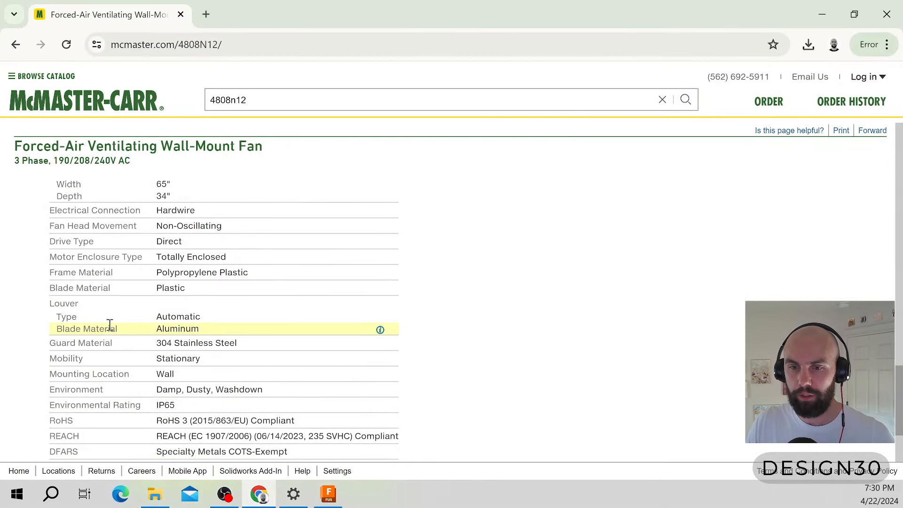
pyautogui.click(828, 26)
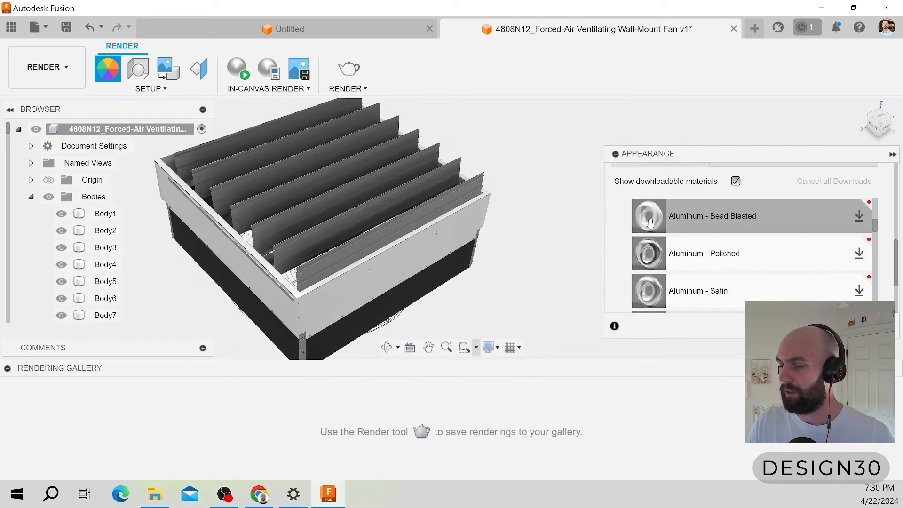
pyautogui.moveTo(647, 256); pyautogui.dragTo(463, 199)
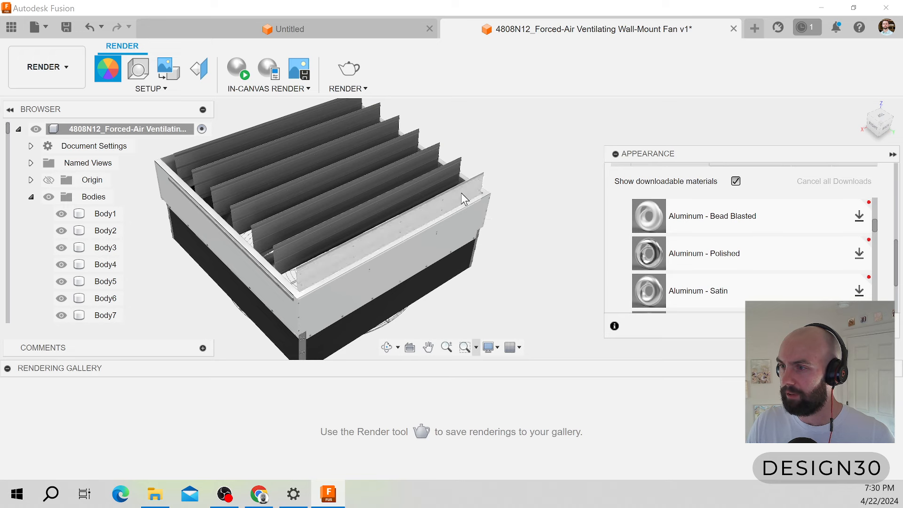
pyautogui.moveTo(651, 255); pyautogui.dragTo(354, 221)
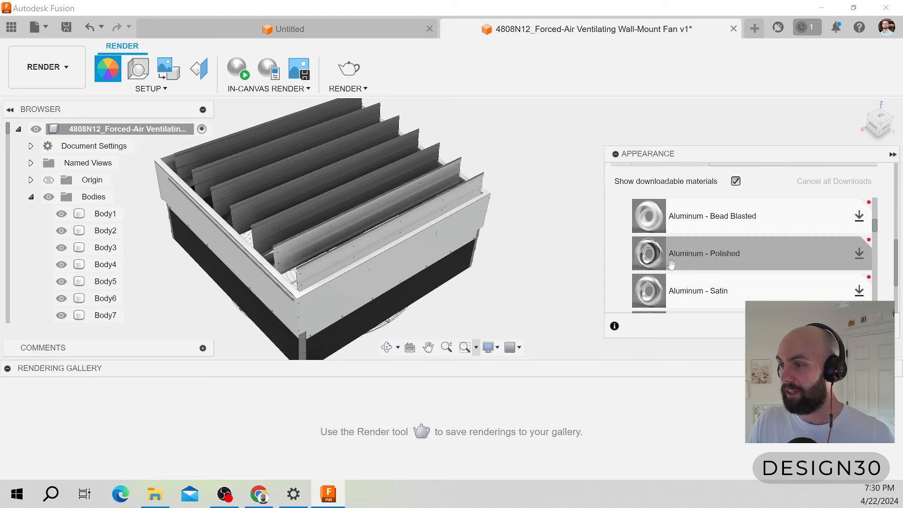
pyautogui.moveTo(650, 257); pyautogui.dragTo(306, 216)
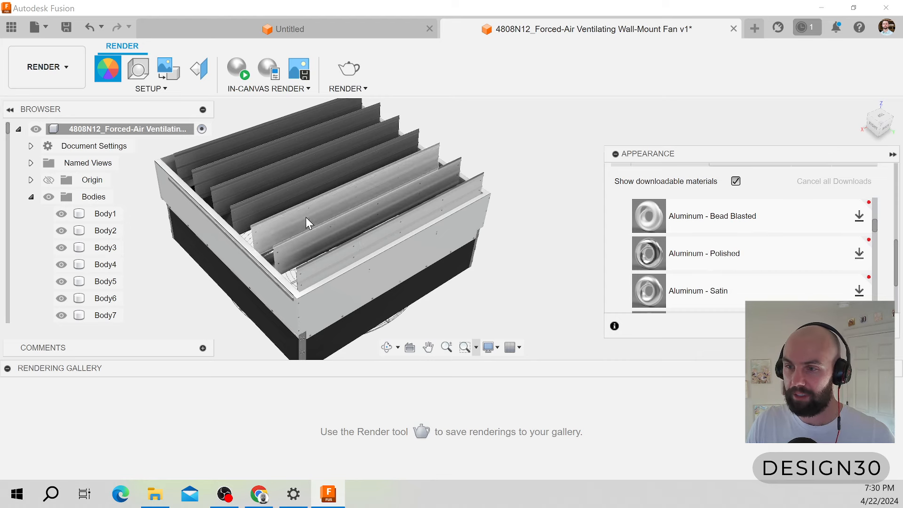
pyautogui.moveTo(646, 258)
pyautogui.mouseDown()
pyautogui.moveTo(275, 231)
pyautogui.moveTo(257, 213)
pyautogui.mouseUp()
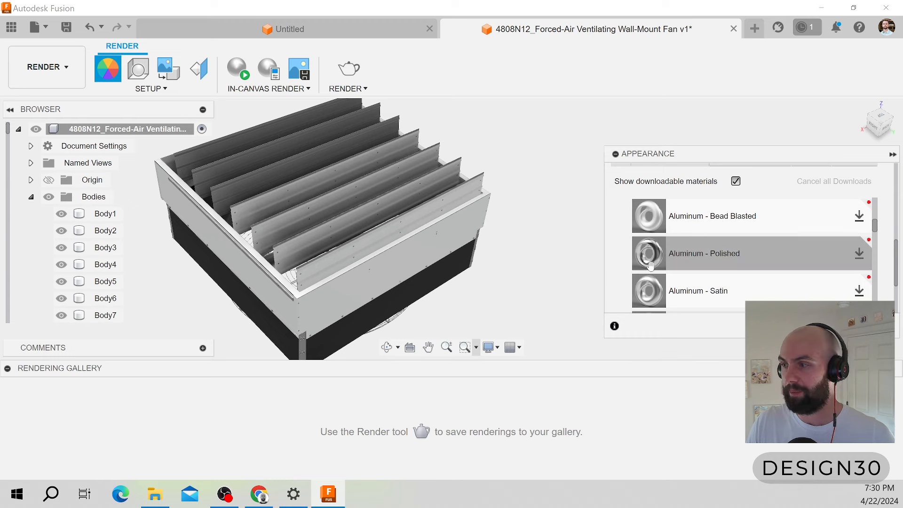
pyautogui.moveTo(650, 255)
pyautogui.mouseDown()
pyautogui.moveTo(267, 198)
pyautogui.moveTo(266, 206)
pyautogui.moveTo(277, 185)
pyautogui.moveTo(268, 174)
pyautogui.mouseUp()
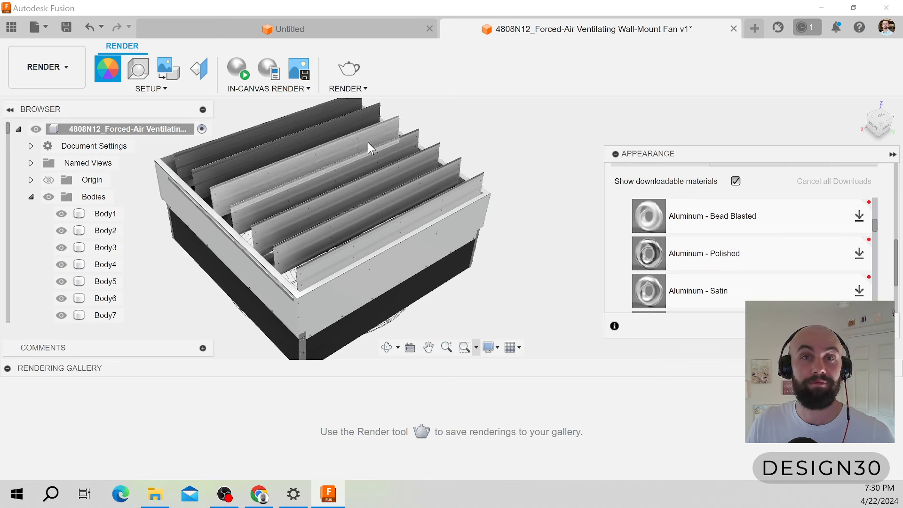
pyautogui.moveTo(650, 253); pyautogui.dragTo(239, 165)
pyautogui.moveTo(649, 267); pyautogui.dragTo(202, 153)
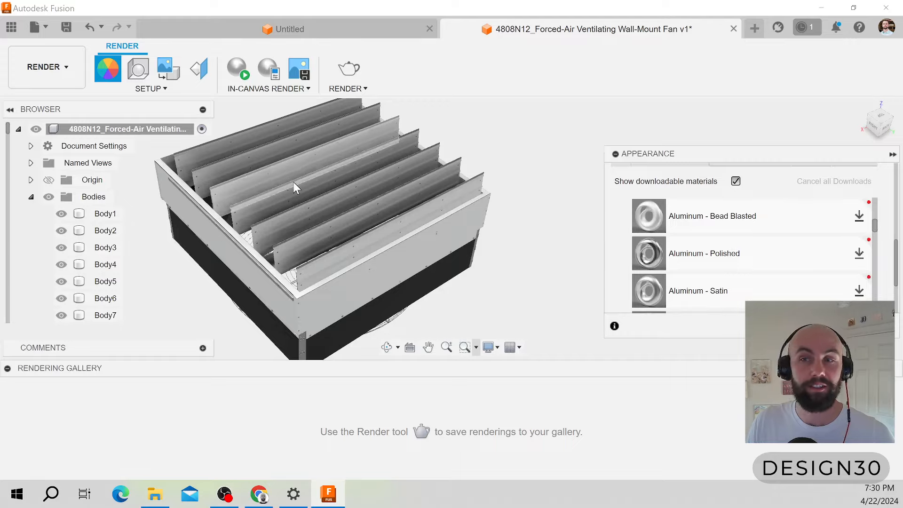
# Inspect the applied appearances on the louver side, the housing and the fan guard side.
pyautogui.scroll(3, 404, 154)
pyautogui.scroll(-5, 404, 154)
pyautogui.keyDown('shift'); pyautogui.moveTo(274, 141); pyautogui.dragTo(464, 179, button='middle'); pyautogui.keyUp('shift')
pyautogui.keyDown('shift'); pyautogui.moveTo(376, 210); pyautogui.dragTo(382, 218, button='middle'); pyautogui.keyUp('shift')
pyautogui.scroll(2, 334, 223)
pyautogui.keyDown('shift'); pyautogui.moveTo(277, 221); pyautogui.dragTo(342, 189, button='middle'); pyautogui.keyUp('shift')
pyautogui.scroll(-2, 327, 227)
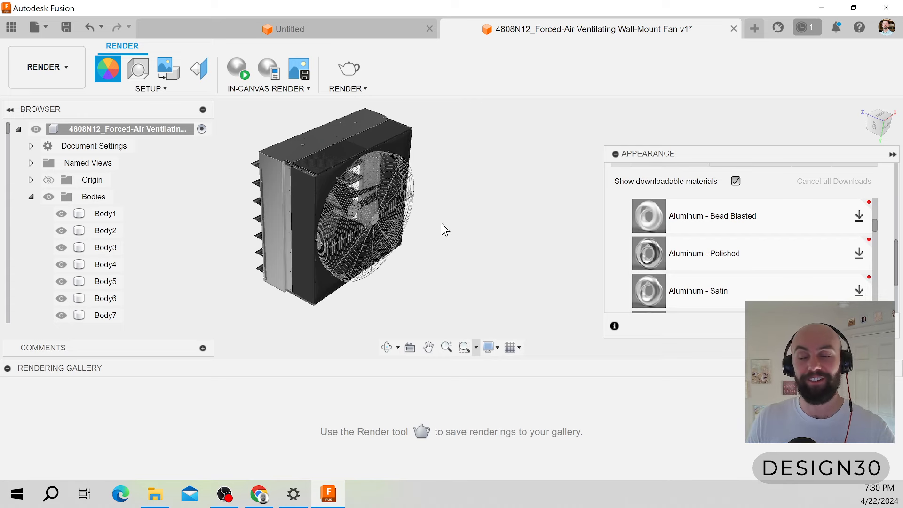
pyautogui.scroll(2, 443, 222)
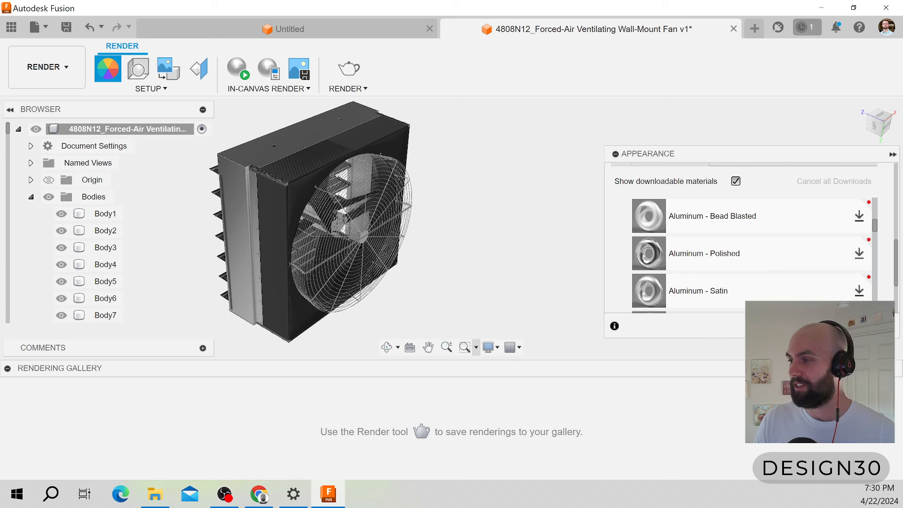
# Finish assigning appearances, start the in-canvas render and orient the fan to a corner view showing the guard and louver frame.
pyautogui.click(861, 326)
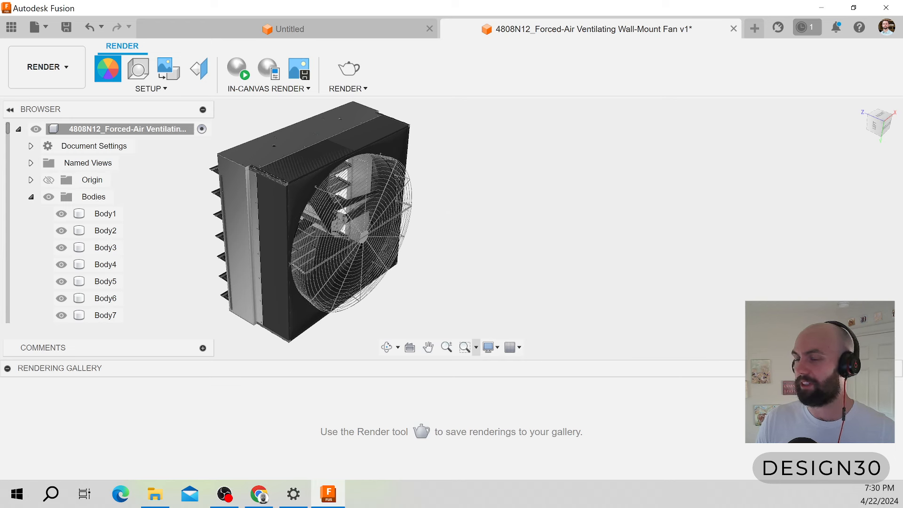
pyautogui.click(245, 76)
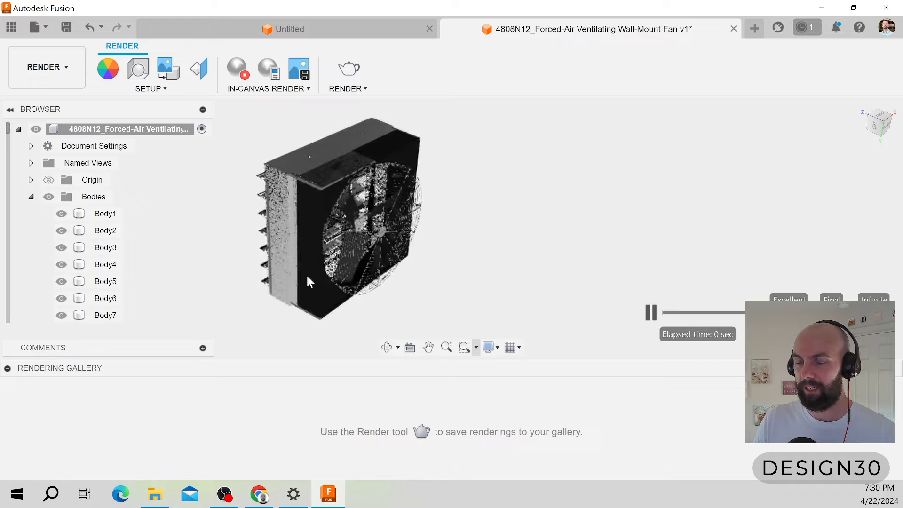
pyautogui.keyDown('shift'); pyautogui.moveTo(308, 278); pyautogui.dragTo(343, 229, button='middle'); pyautogui.keyUp('shift')
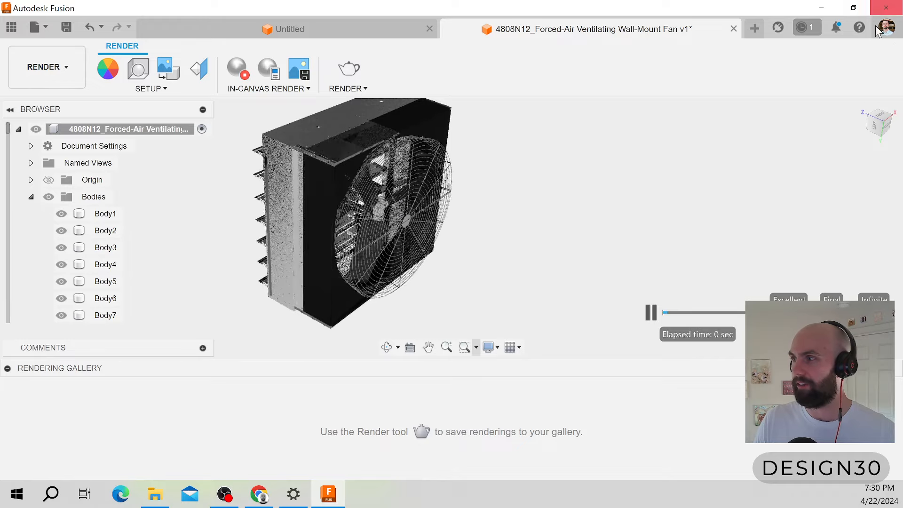
pyautogui.click(890, 121)
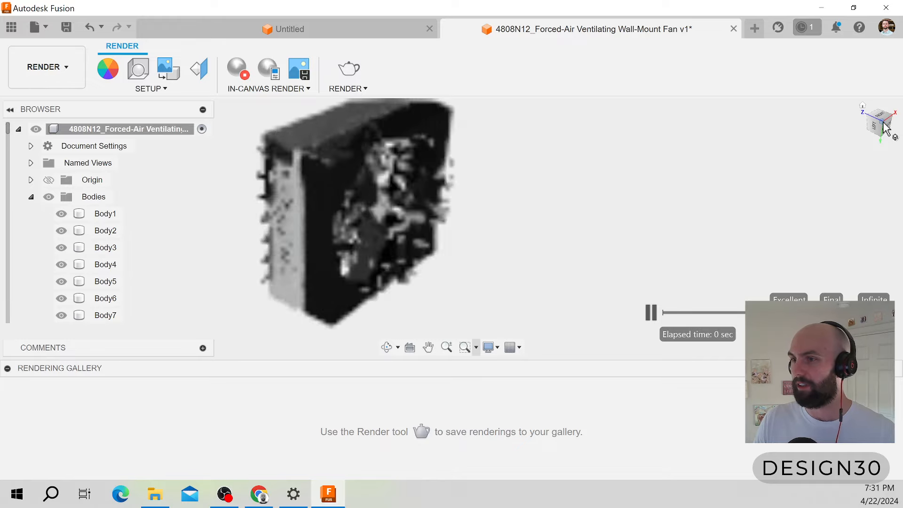
pyautogui.click(412, 347)
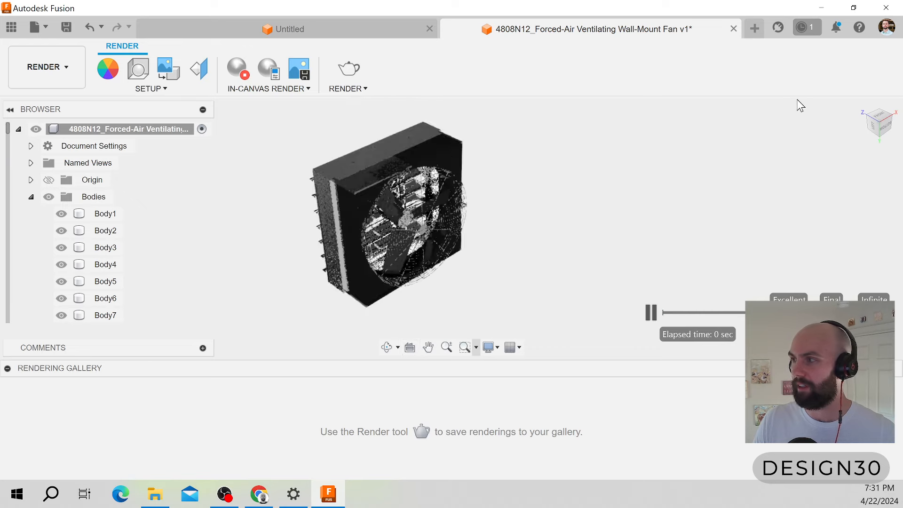
pyautogui.click(867, 114)
pyautogui.keyDown('shift'); pyautogui.moveTo(462, 159); pyautogui.dragTo(510, 198, button='middle'); pyautogui.keyUp('shift')
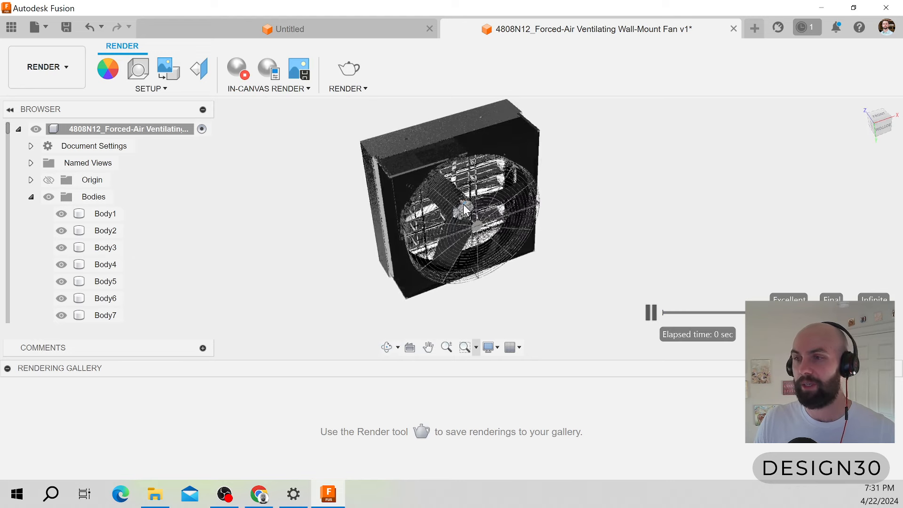
pyautogui.click(873, 124)
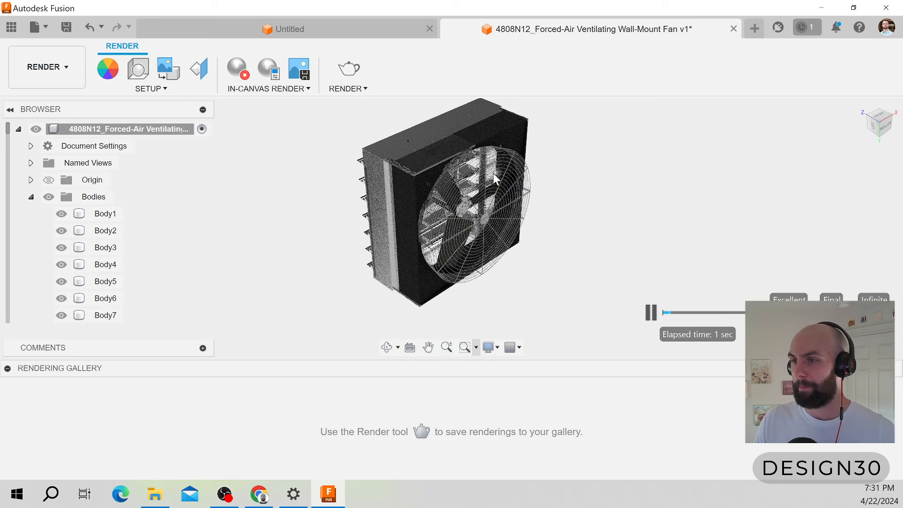
pyautogui.scroll(1, 470, 107)
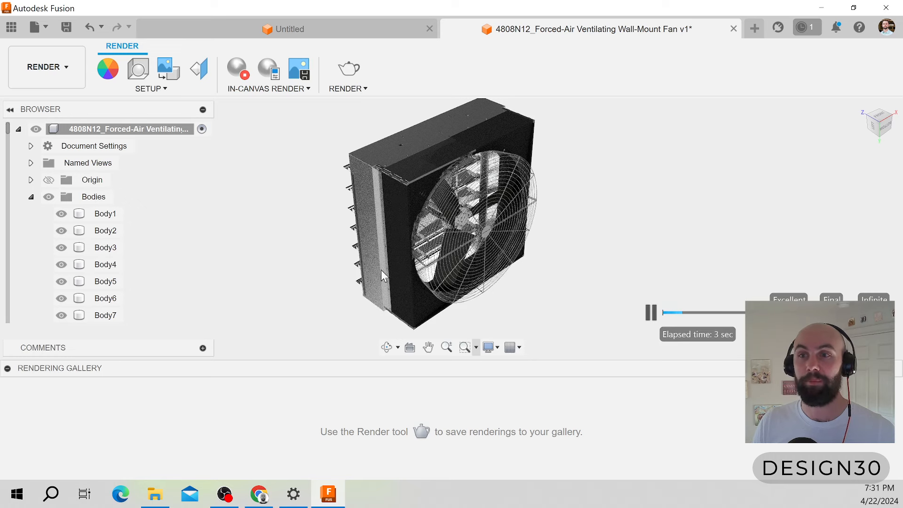
# Review the environment, ground plane and camera options in the scene settings.
pyautogui.click(138, 70)
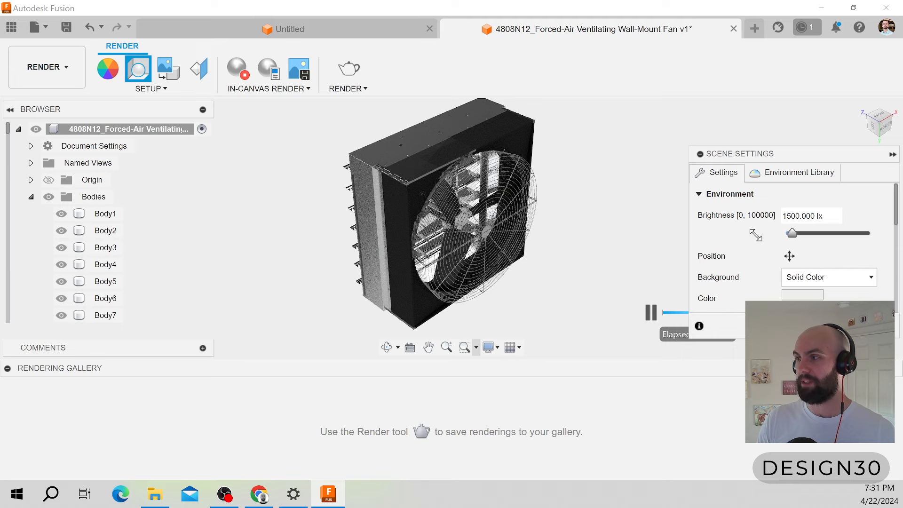
pyautogui.scroll(-3, 752, 237)
pyautogui.scroll(-5, 744, 241)
pyautogui.scroll(3, 744, 238)
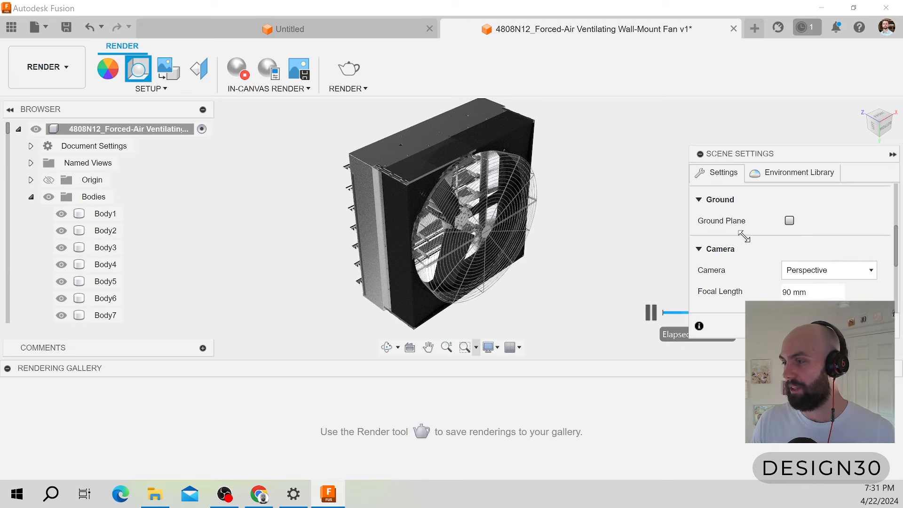
pyautogui.scroll(-5, 736, 259)
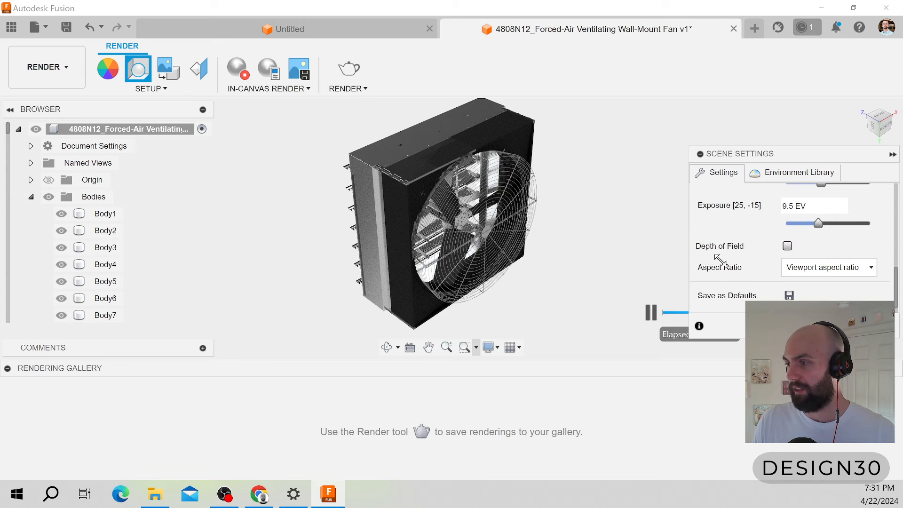
pyautogui.scroll(3, 733, 250)
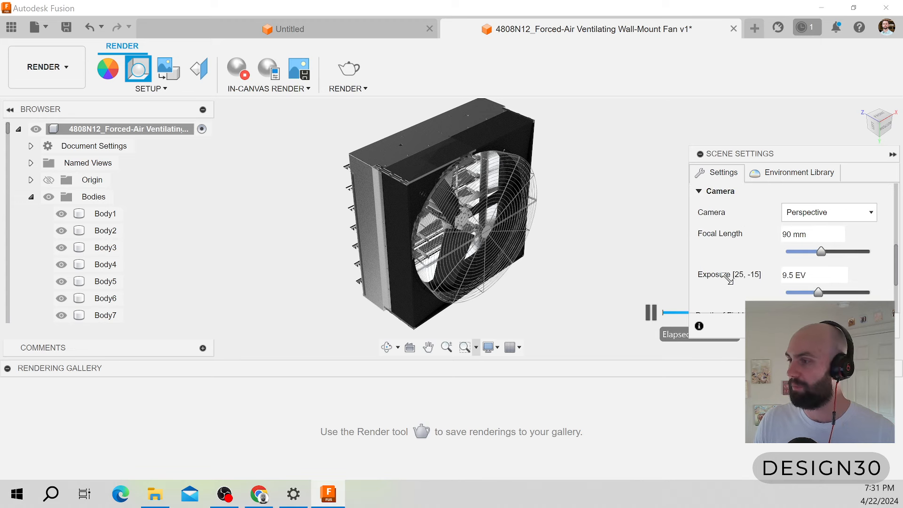
# Browse the Fusion Library environments and apply the Cool Light environment to the scene.
pyautogui.click(779, 174)
pyautogui.scroll(-1, 800, 216)
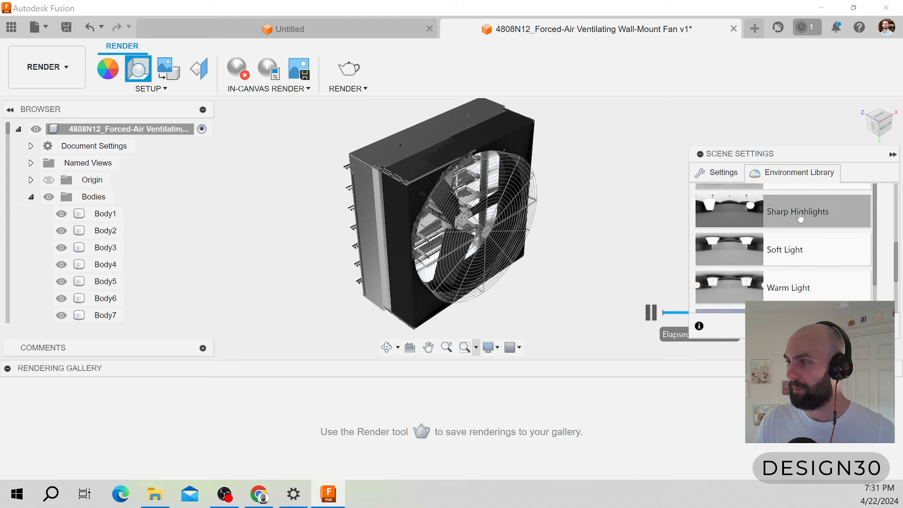
pyautogui.scroll(-2, 801, 216)
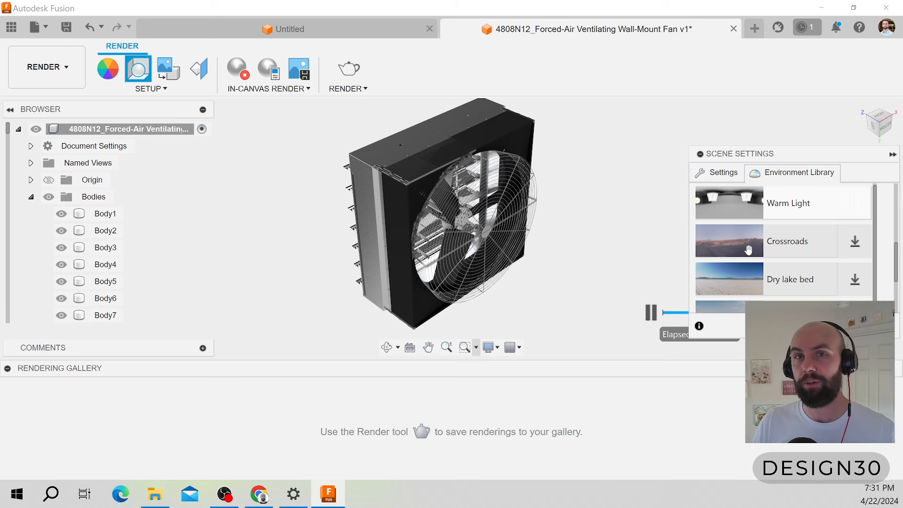
pyautogui.scroll(10, 758, 254)
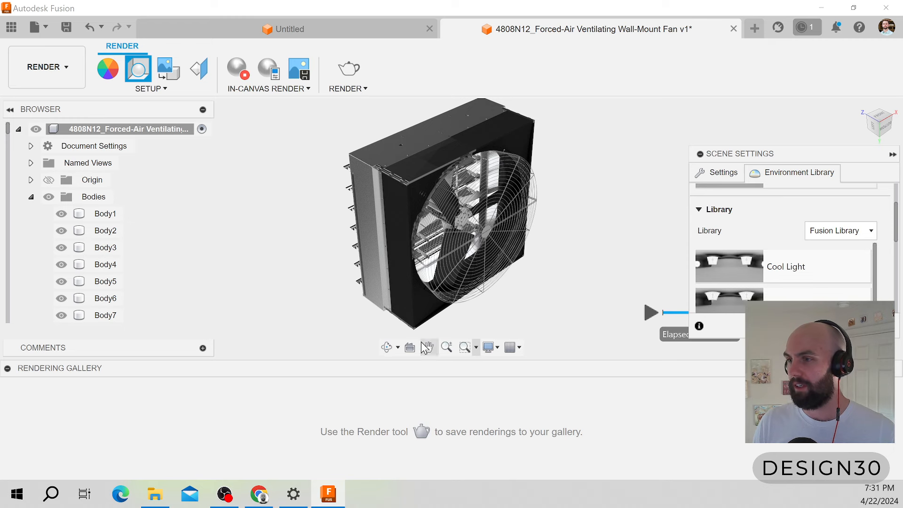
pyautogui.scroll(2, 762, 236)
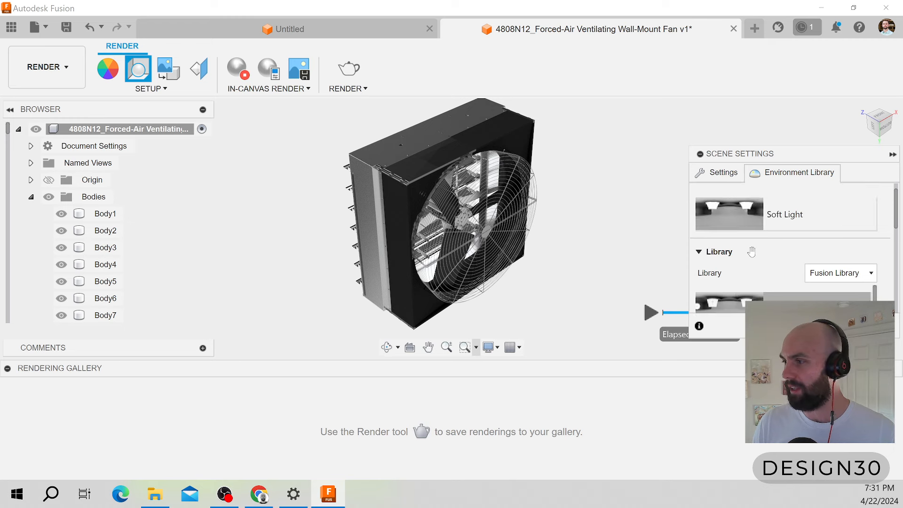
pyautogui.scroll(-2, 761, 235)
pyautogui.moveTo(749, 226); pyautogui.dragTo(581, 215)
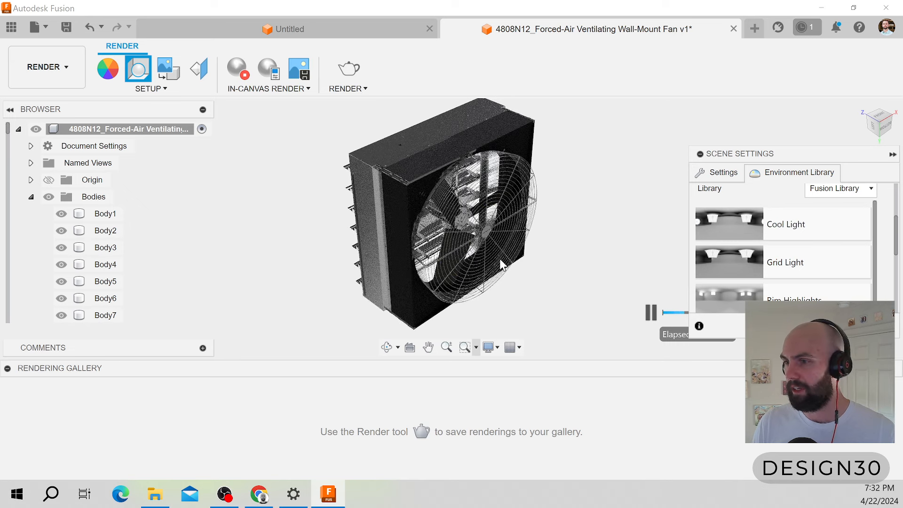
pyautogui.scroll(-2, 729, 232)
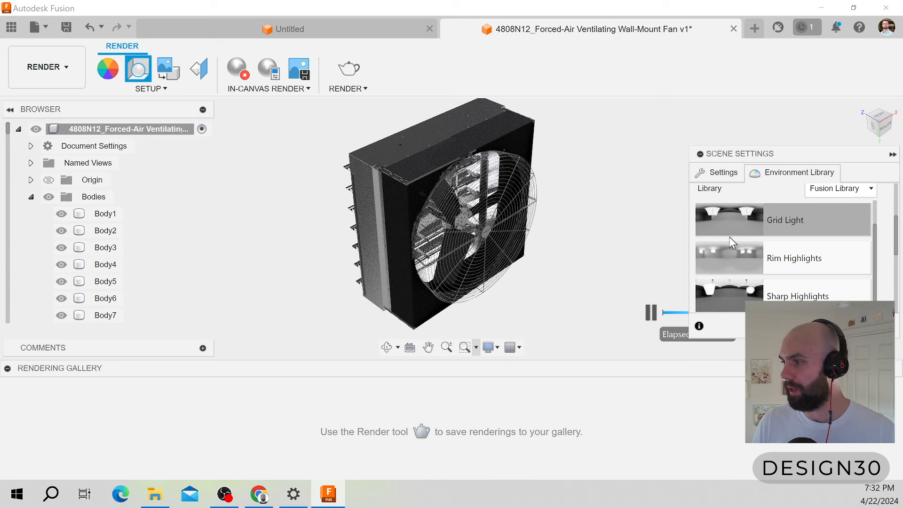
# Try the Sharp Highlights environment on the scene and inspect the housing's upper corner up close.
pyautogui.moveTo(742, 255); pyautogui.dragTo(582, 245)
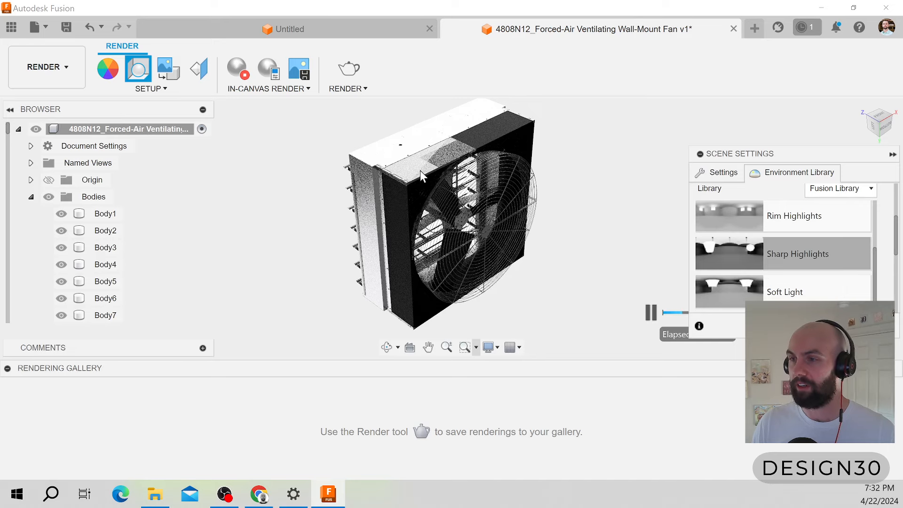
pyautogui.scroll(5, 464, 171)
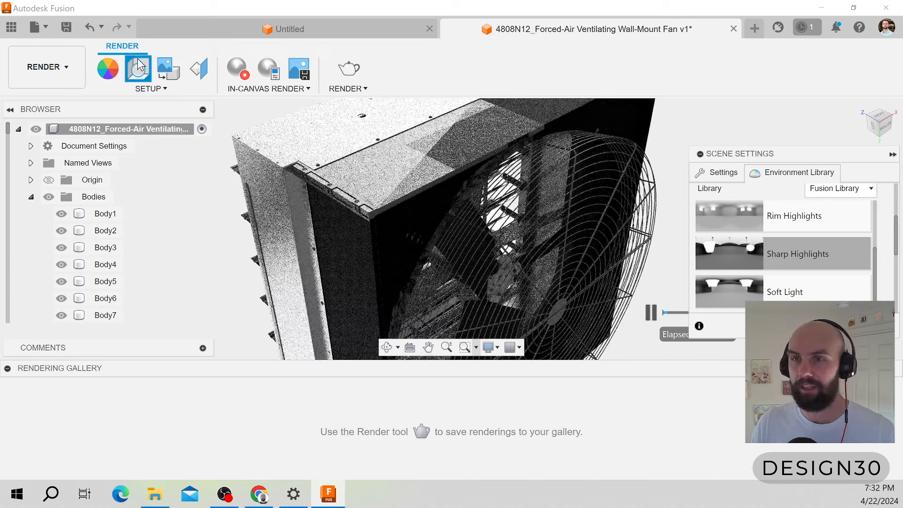
# Apply the Plastic - Matte (Black) appearance from this design to the fan-side housing and finish assigning appearances.
pyautogui.click(102, 70)
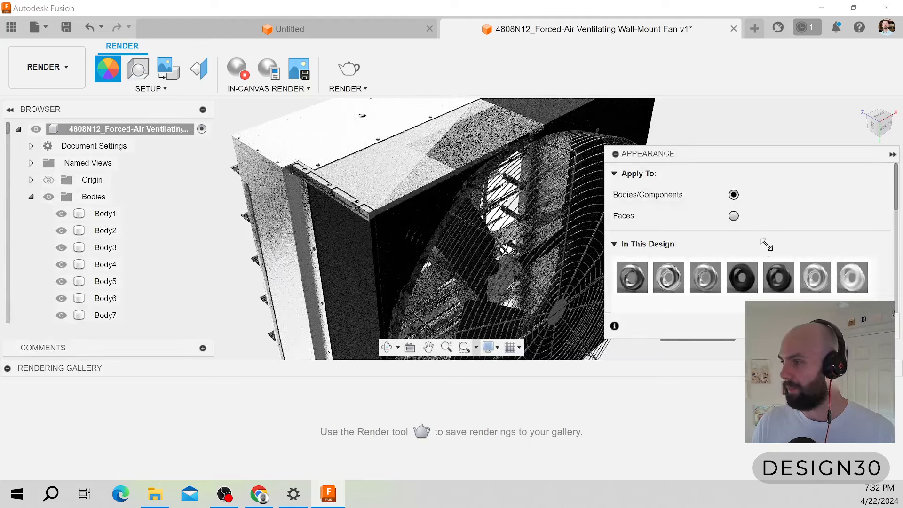
pyautogui.scroll(-1, 816, 181)
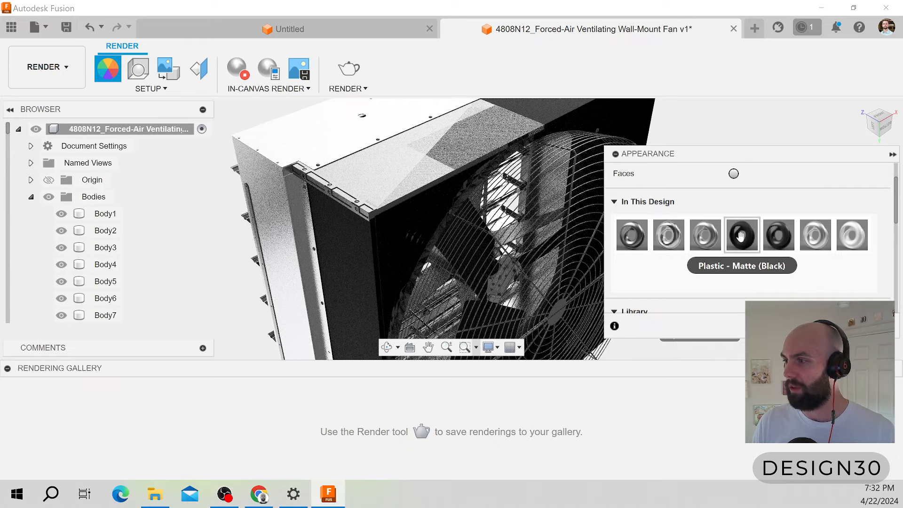
pyautogui.moveTo(741, 236); pyautogui.dragTo(446, 219)
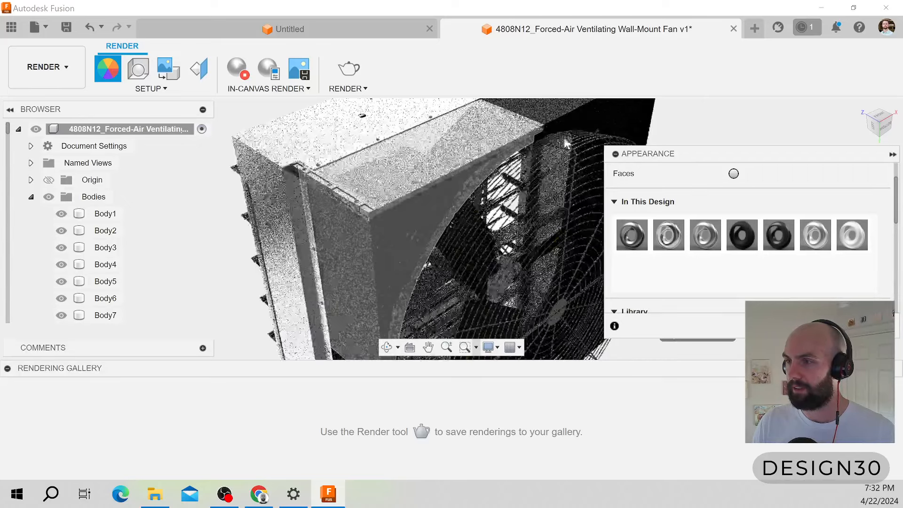
pyautogui.keyDown('shift'); pyautogui.moveTo(446, 218); pyautogui.dragTo(439, 179, button='middle'); pyautogui.keyUp('shift')
pyautogui.scroll(4, 402, 138)
pyautogui.scroll(-3, 489, 136)
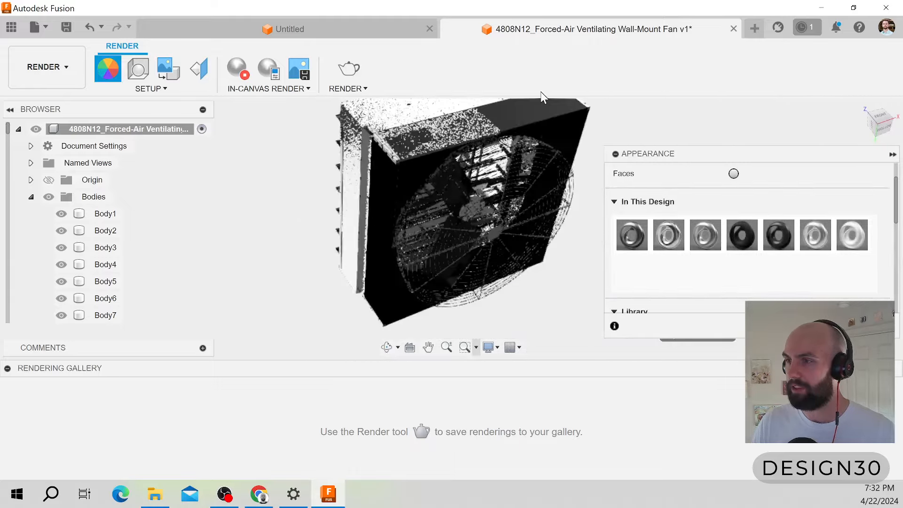
pyautogui.click(871, 326)
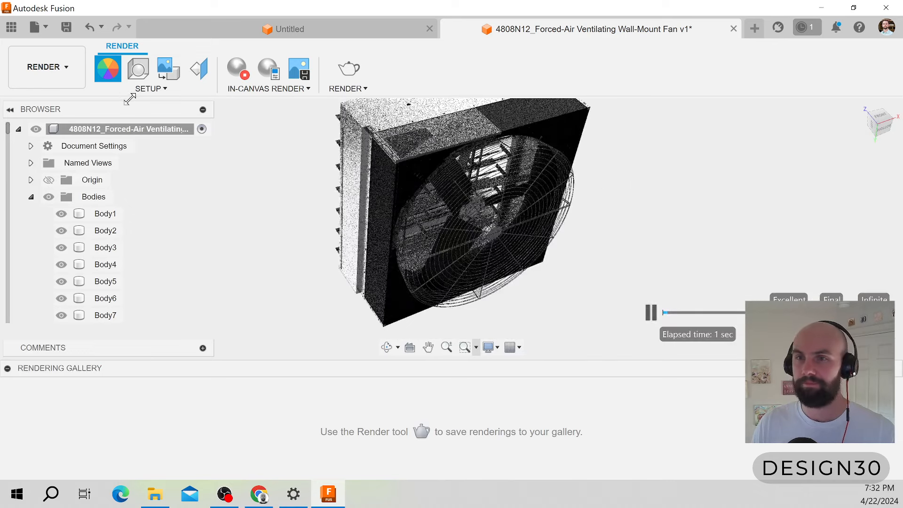
# Reopen the scene settings and orient the fan to a corner view showing the guard and louver side.
pyautogui.click(151, 65)
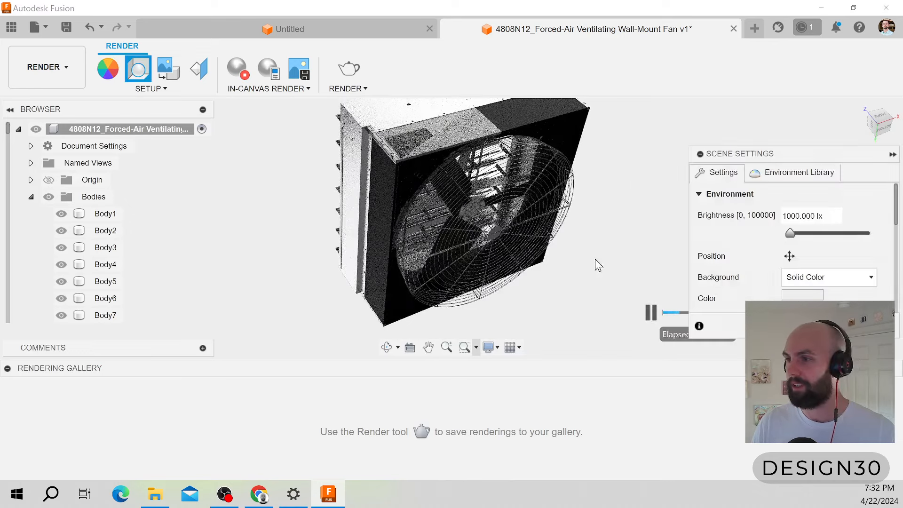
pyautogui.keyDown('shift'); pyautogui.moveTo(602, 262); pyautogui.dragTo(575, 109, button='middle'); pyautogui.keyUp('shift')
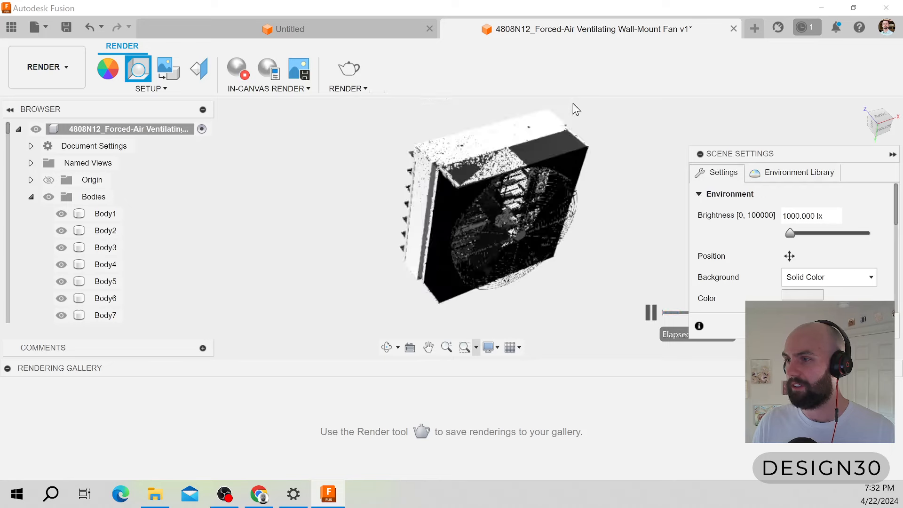
pyautogui.click(876, 128)
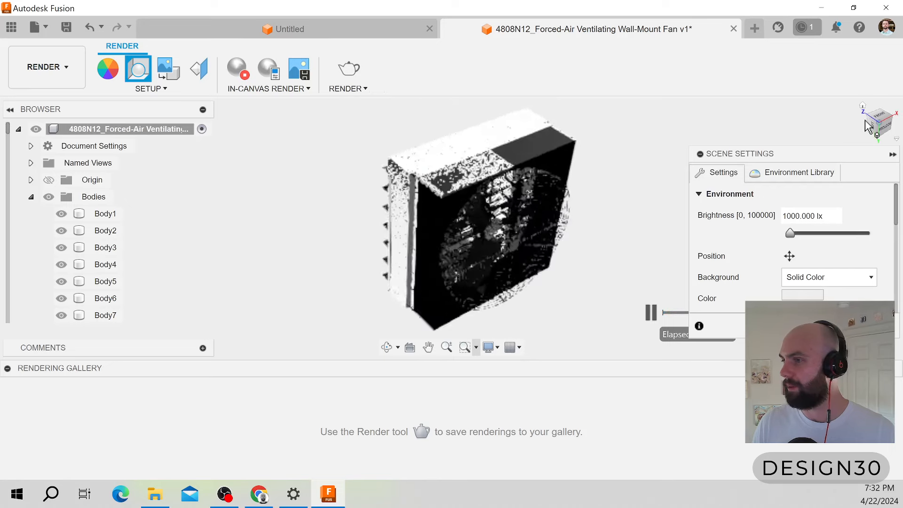
# Try the Soft Light environment from the Fusion Library, replacing it with the Warm Light environment.
pyautogui.click(806, 175)
pyautogui.scroll(-2, 774, 275)
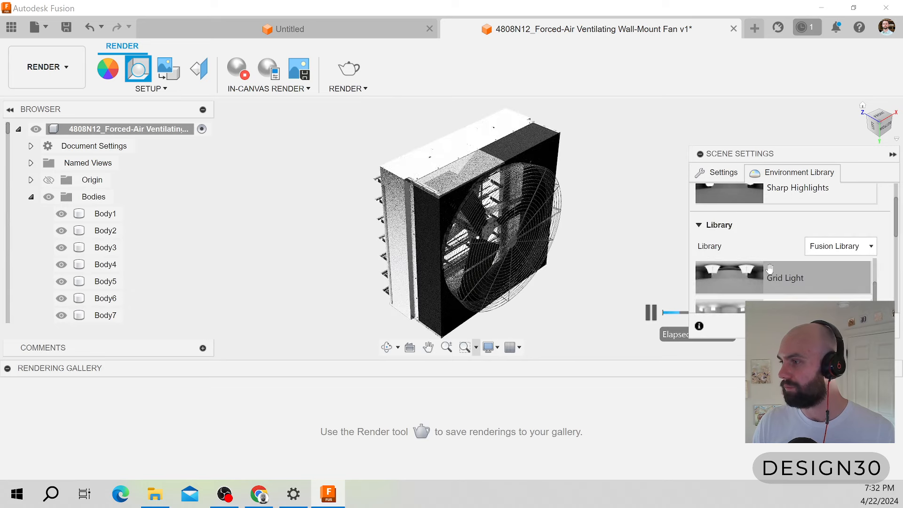
pyautogui.scroll(2, 777, 259)
pyautogui.scroll(-2, 880, 207)
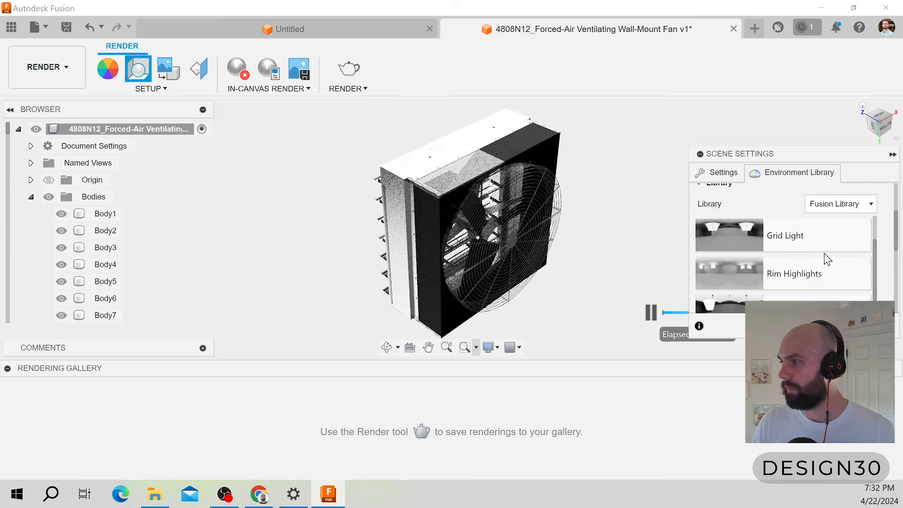
pyautogui.scroll(1, 812, 278)
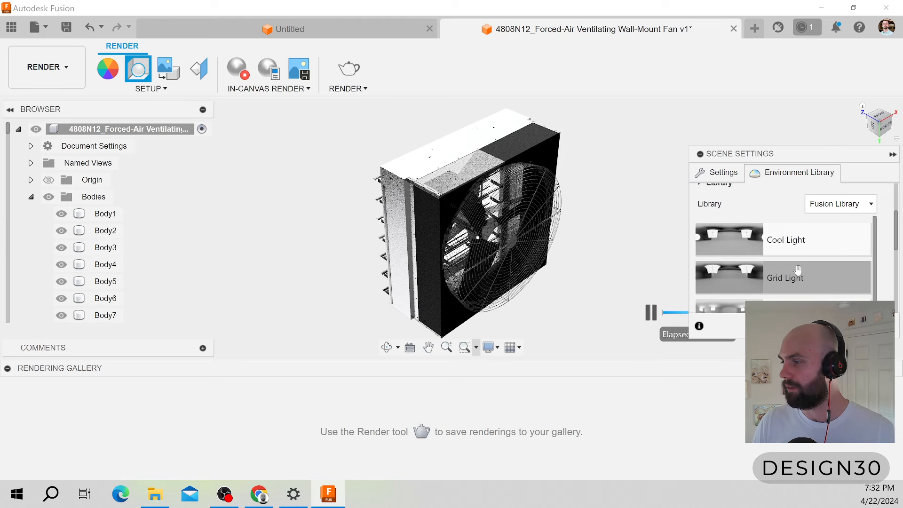
pyautogui.scroll(1, 786, 270)
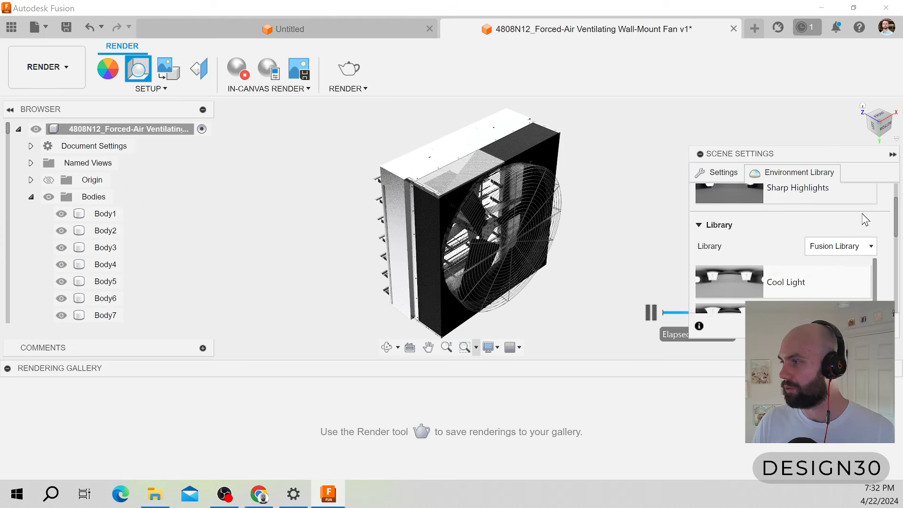
pyautogui.scroll(-1, 866, 219)
pyautogui.scroll(-3, 816, 258)
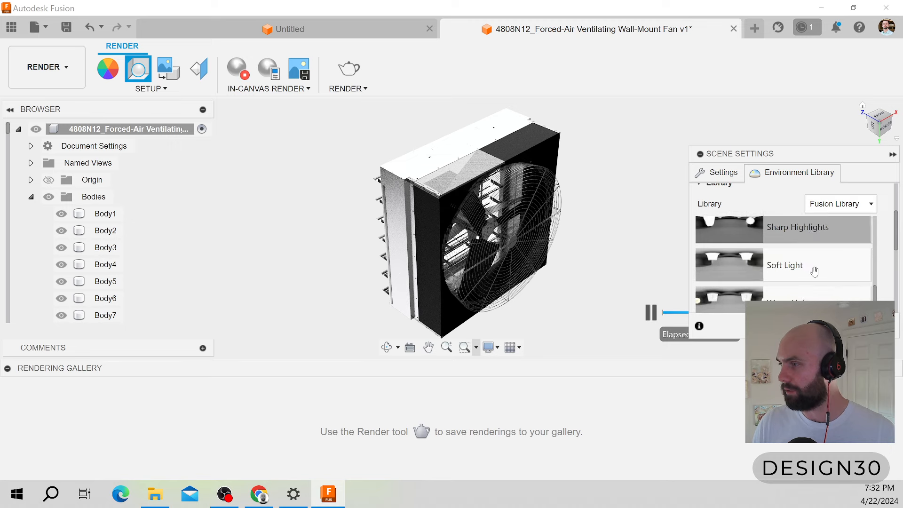
pyautogui.moveTo(782, 268); pyautogui.dragTo(588, 251)
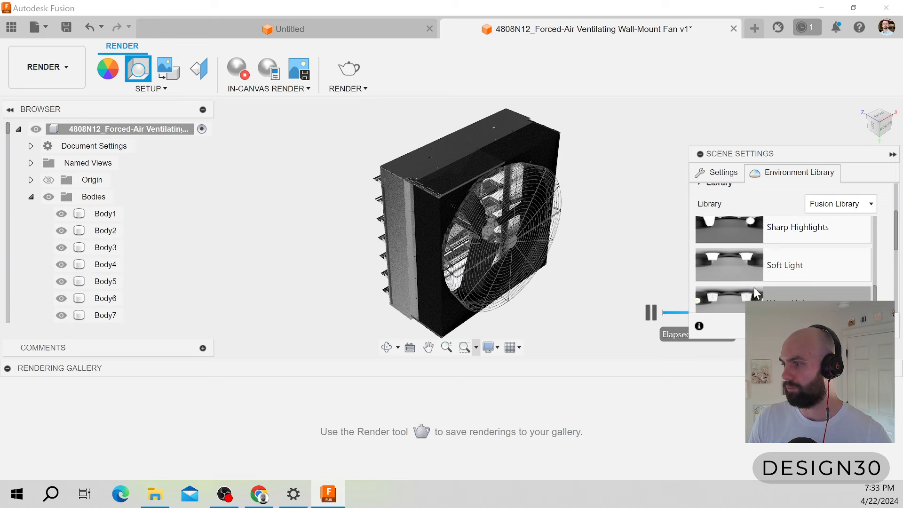
pyautogui.scroll(-1, 753, 289)
pyautogui.moveTo(753, 261); pyautogui.dragTo(614, 249)
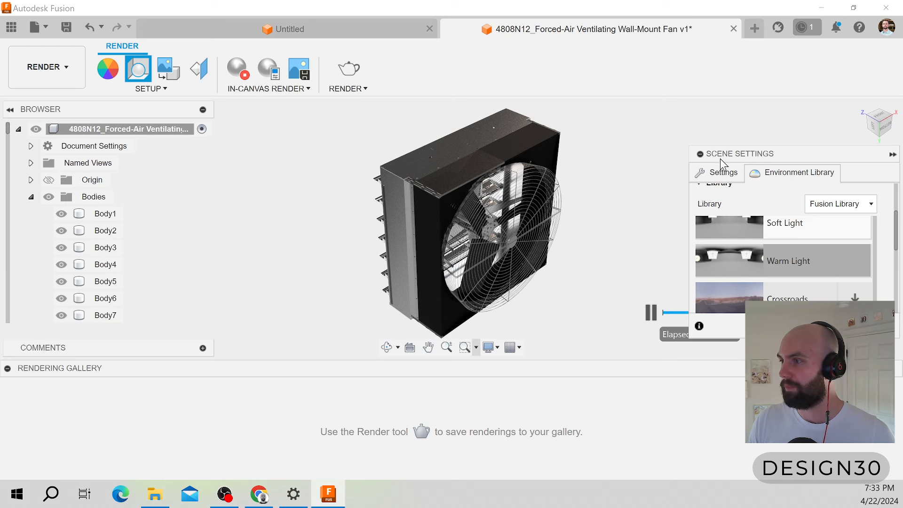
# Rotate the scene's environment to about -23 degrees and close the scene settings.
pyautogui.click(717, 177)
pyautogui.scroll(-5, 736, 254)
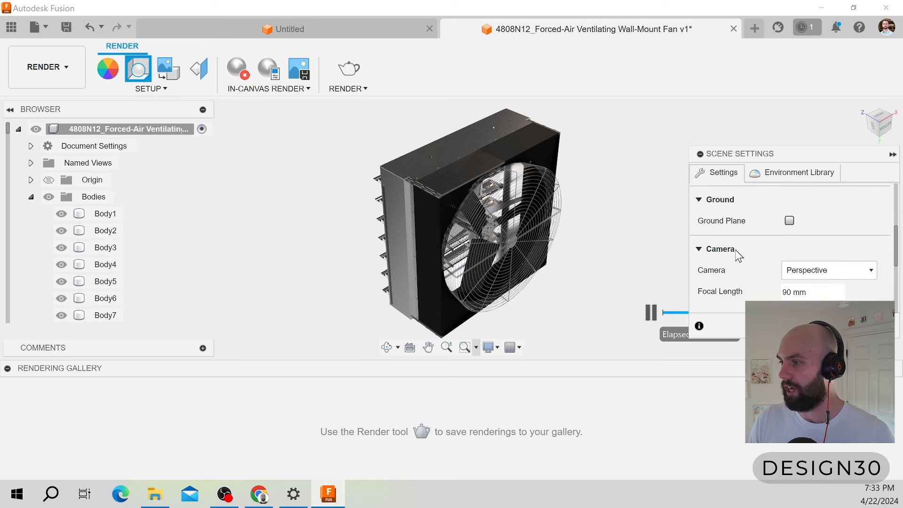
pyautogui.scroll(5, 755, 254)
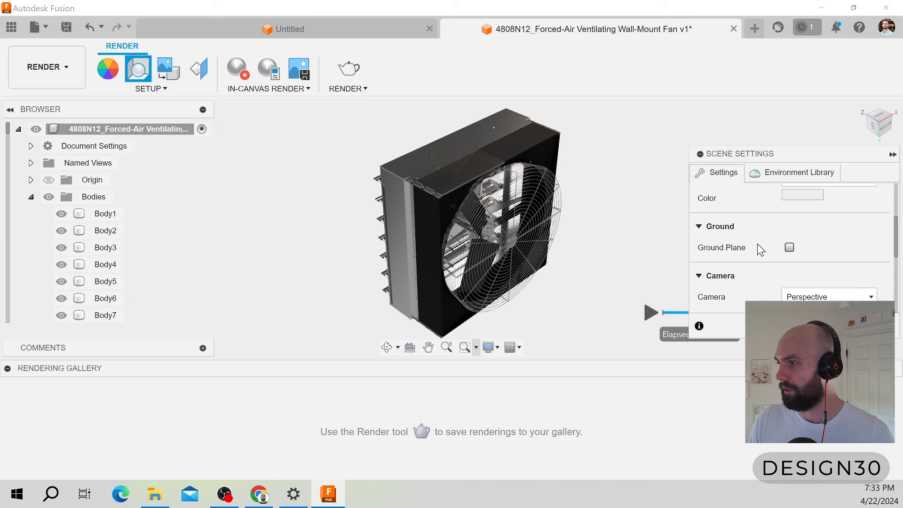
pyautogui.click(789, 256)
pyautogui.moveTo(764, 254); pyautogui.dragTo(750, 254)
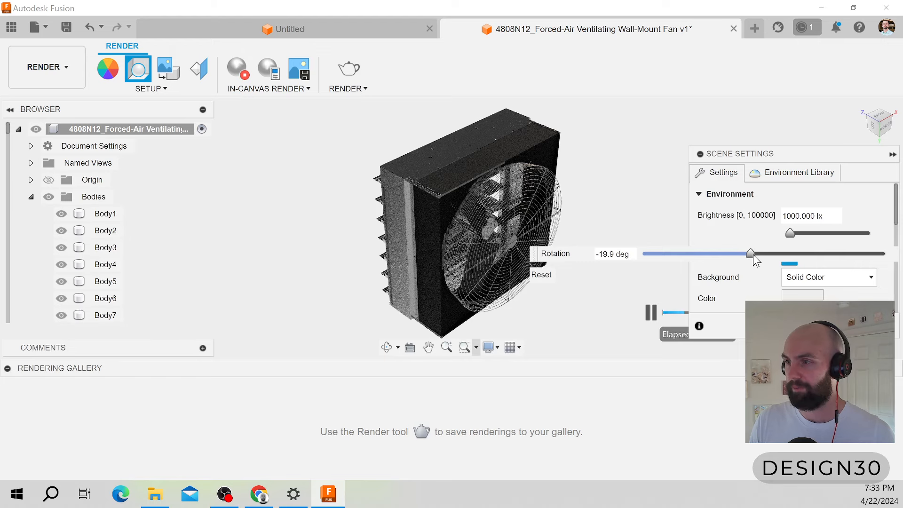
pyautogui.moveTo(753, 256); pyautogui.dragTo(712, 272)
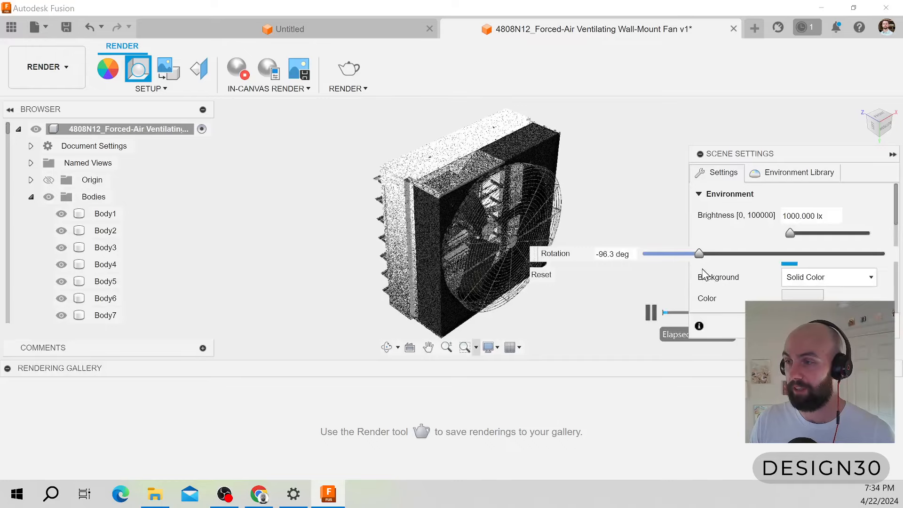
pyautogui.moveTo(712, 272); pyautogui.dragTo(741, 256)
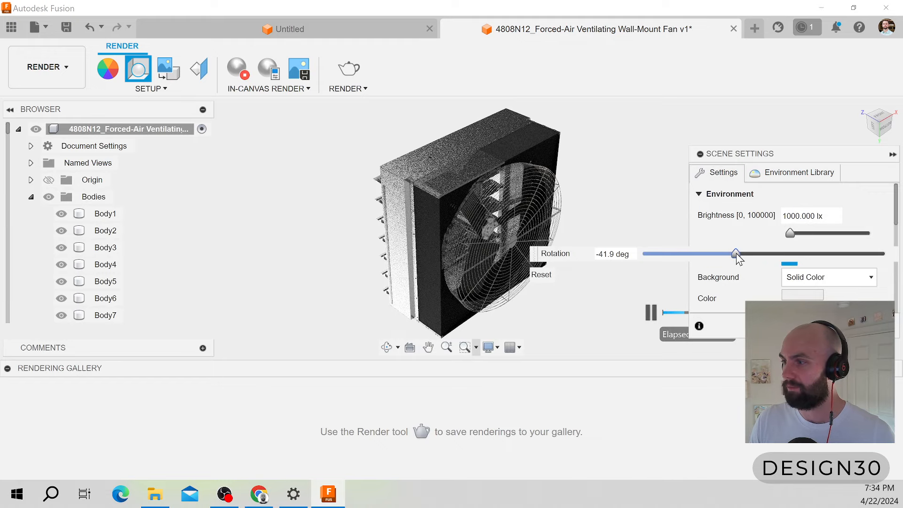
pyautogui.moveTo(736, 254); pyautogui.dragTo(749, 252)
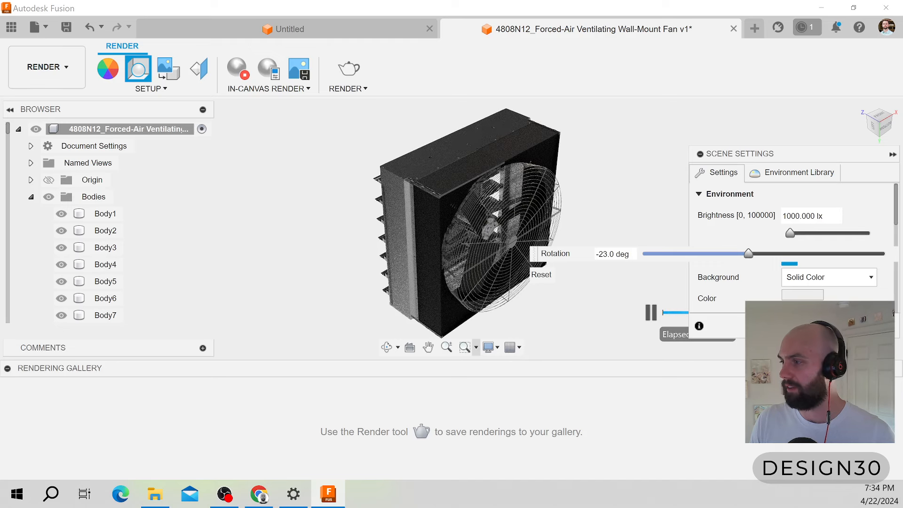
pyautogui.click(876, 326)
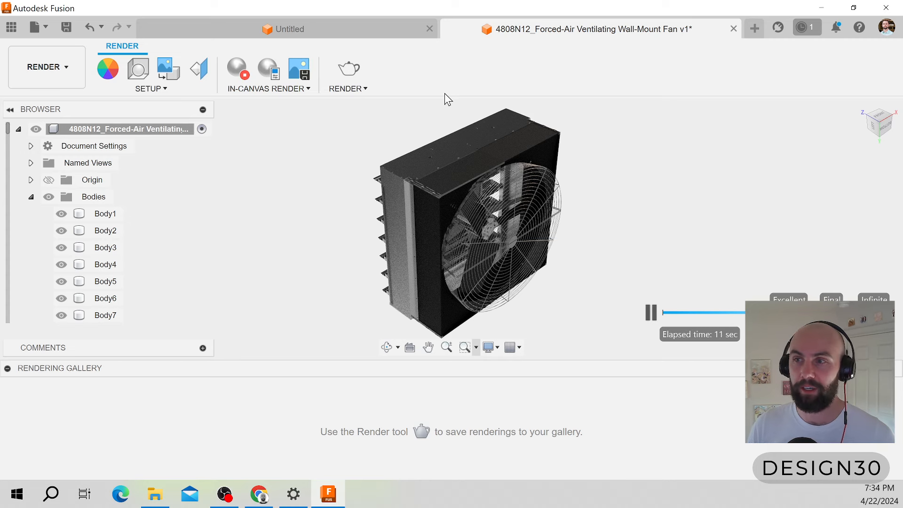
# Open the render settings, select the local renderer and check its advanced quality settings.
pyautogui.click(356, 73)
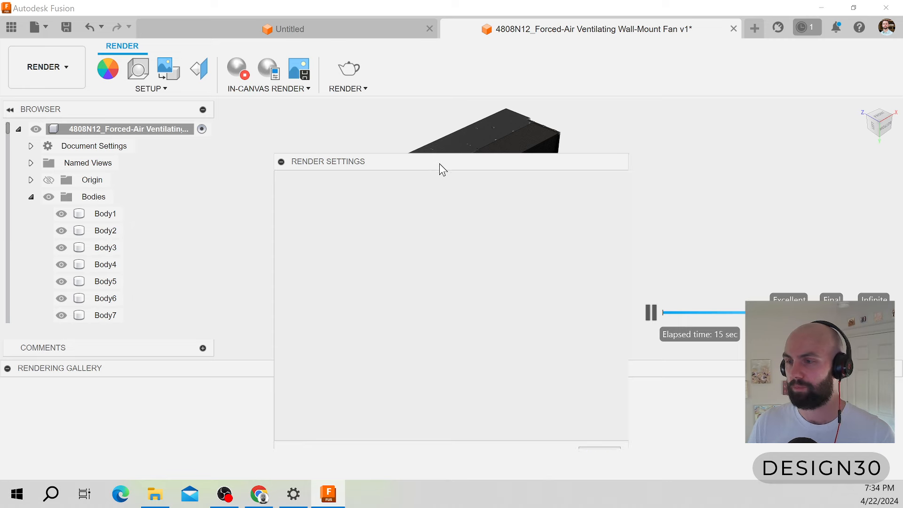
pyautogui.moveTo(512, 160); pyautogui.dragTo(503, 82)
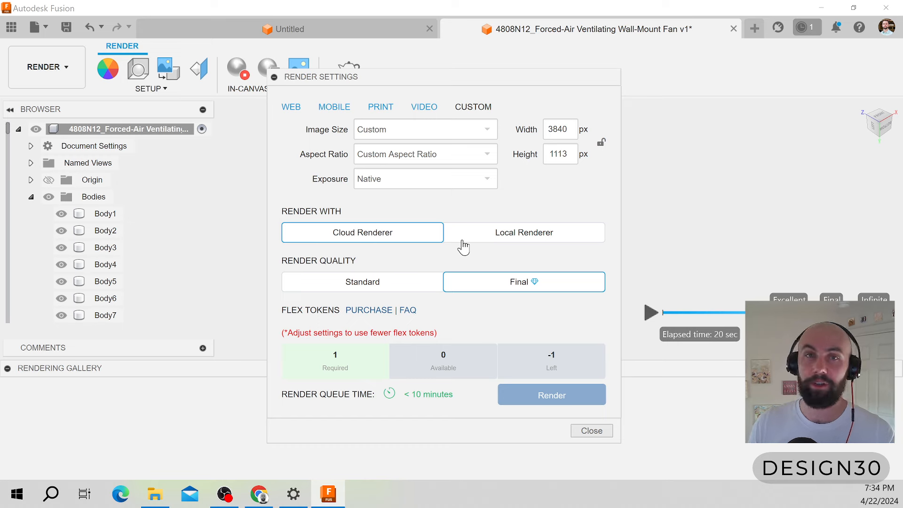
pyautogui.click(495, 239)
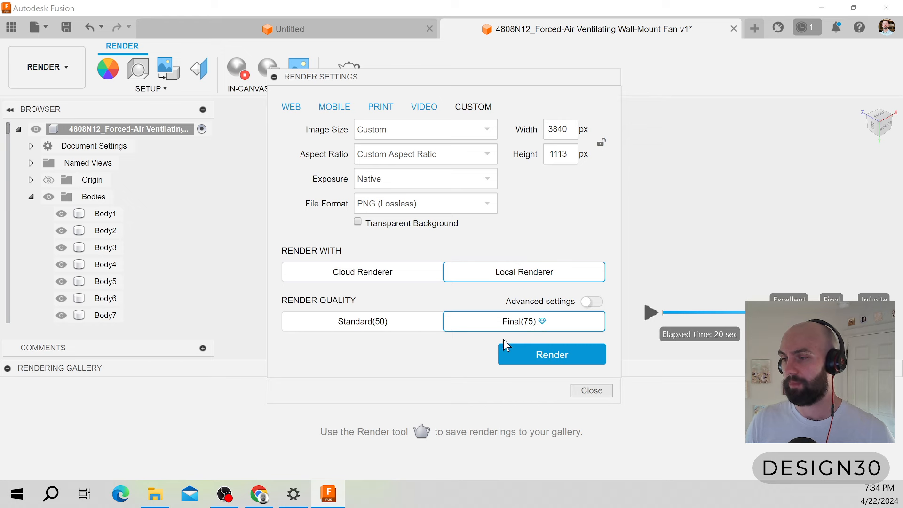
pyautogui.click(586, 304)
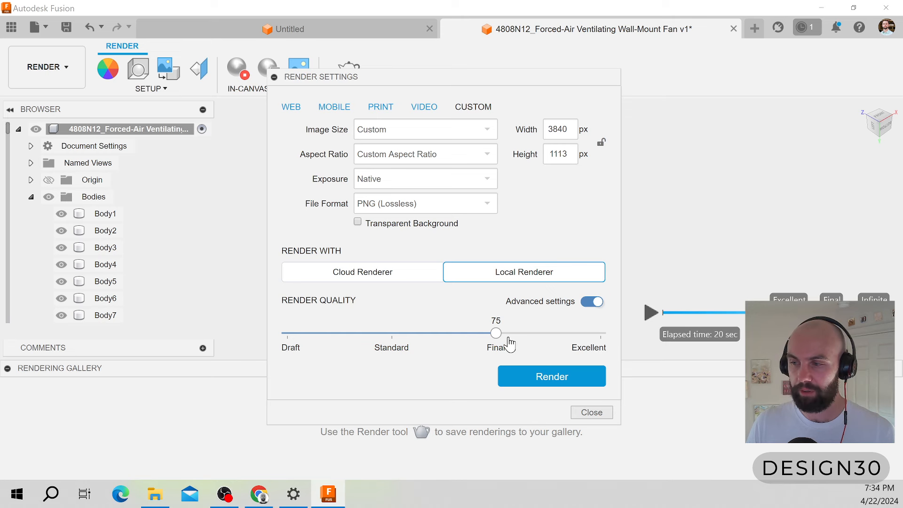
pyautogui.click(599, 302)
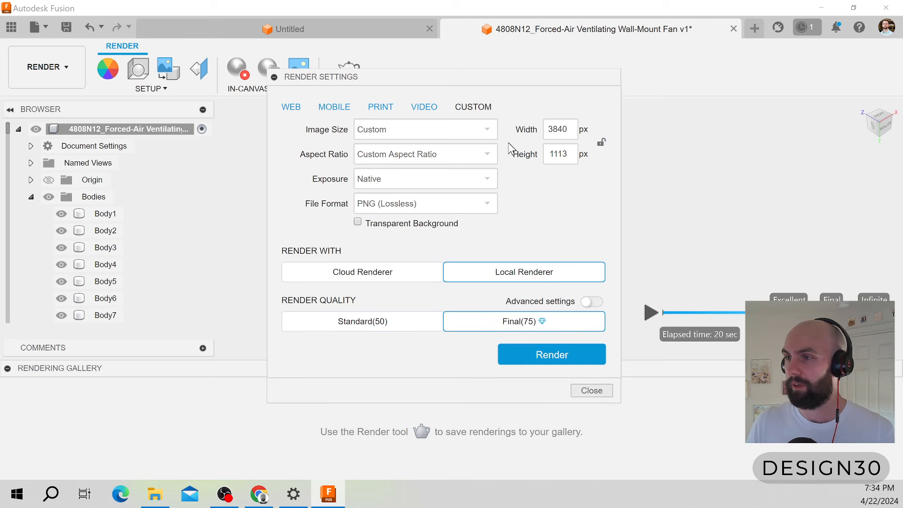
# Render the fan at the 2048 x 1536 mobile image size with a transparent background.
pyautogui.click(335, 109)
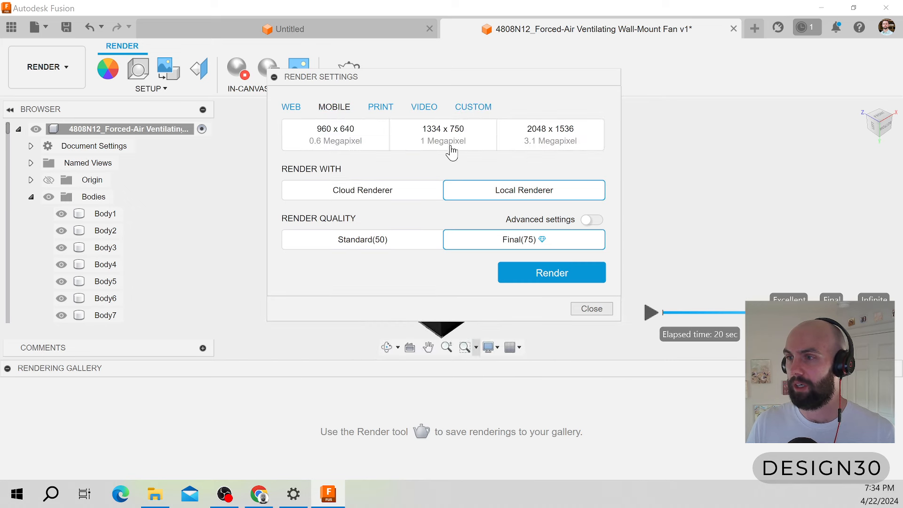
pyautogui.click(544, 139)
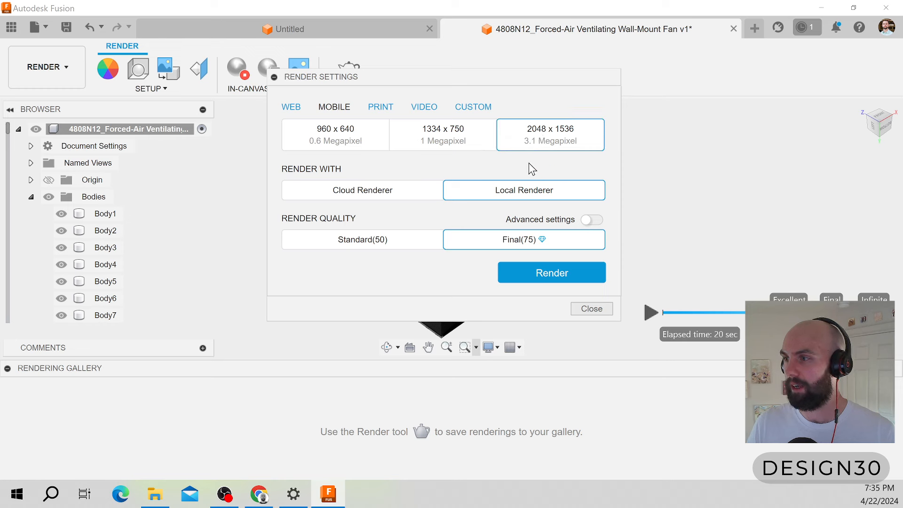
pyautogui.click(475, 108)
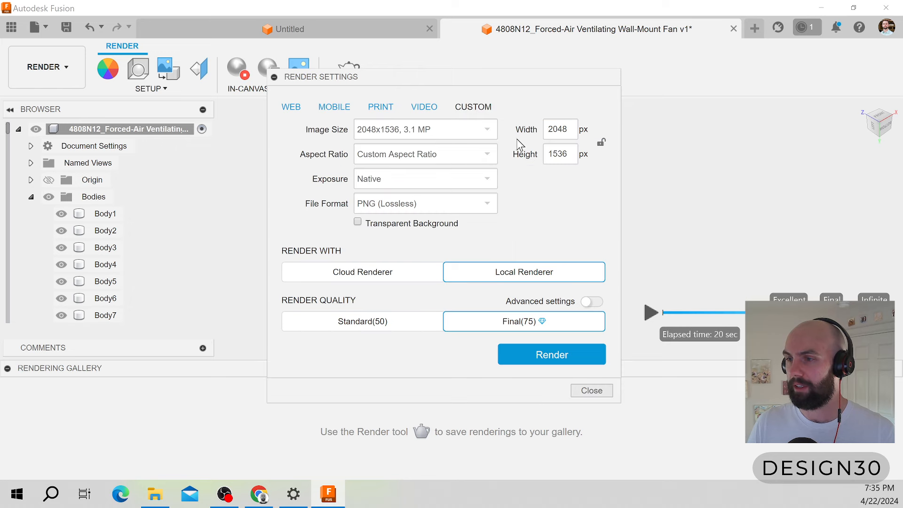
pyautogui.click(358, 222)
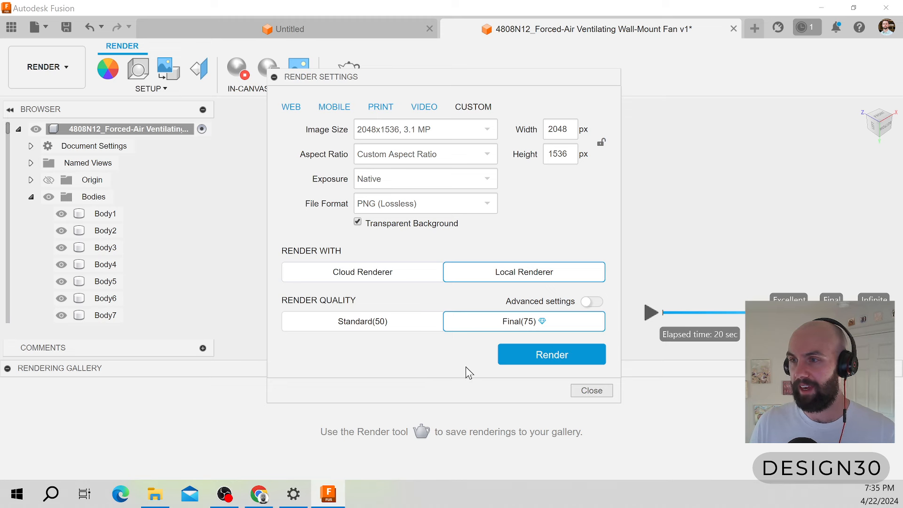
pyautogui.click(553, 356)
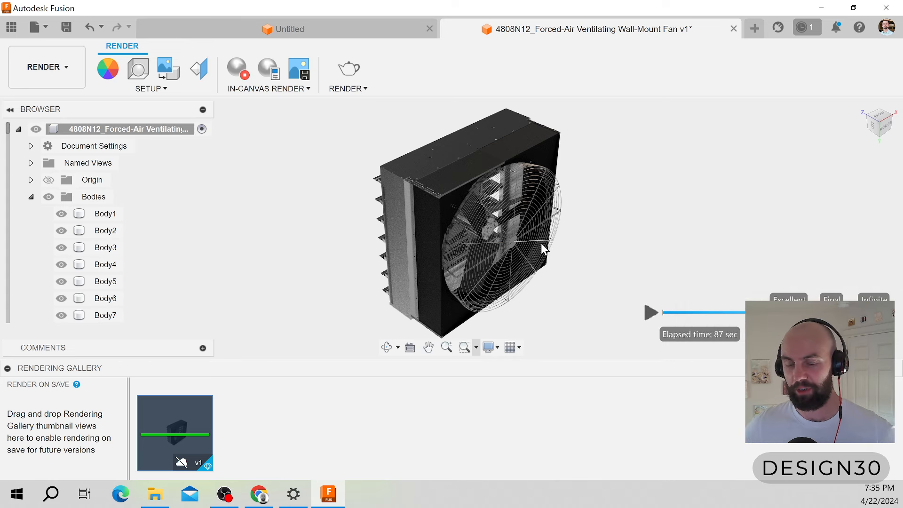
pyautogui.moveTo(173, 437)
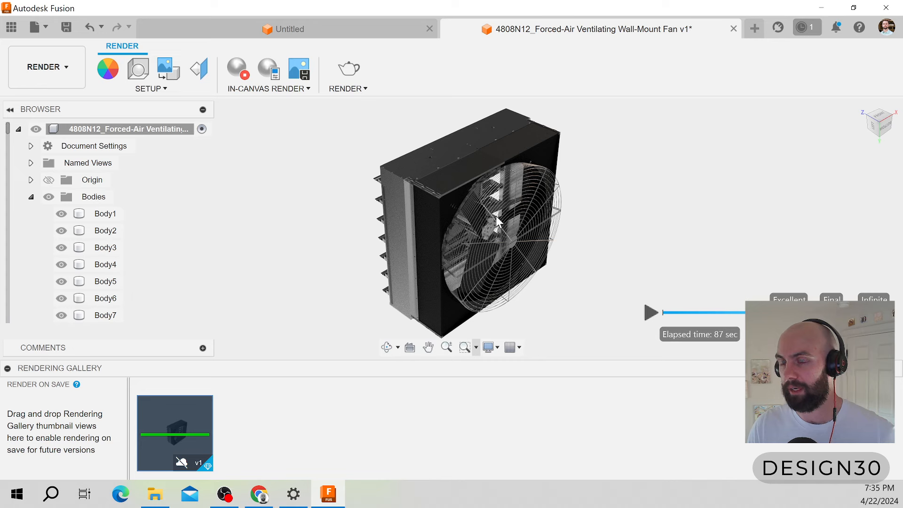
# Frame the fan more closely in the canvas and close the preview of the first finished render.
pyautogui.scroll(2, 490, 209)
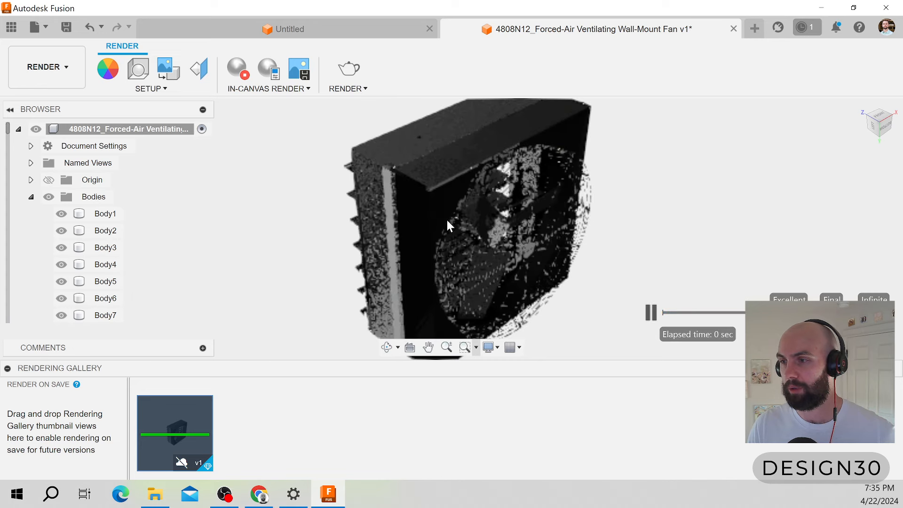
pyautogui.scroll(2, 447, 219)
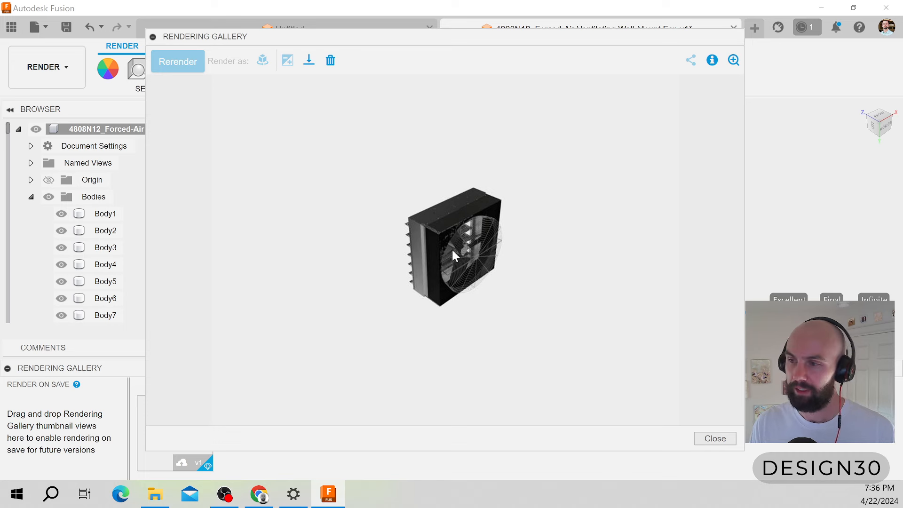
pyautogui.click(716, 439)
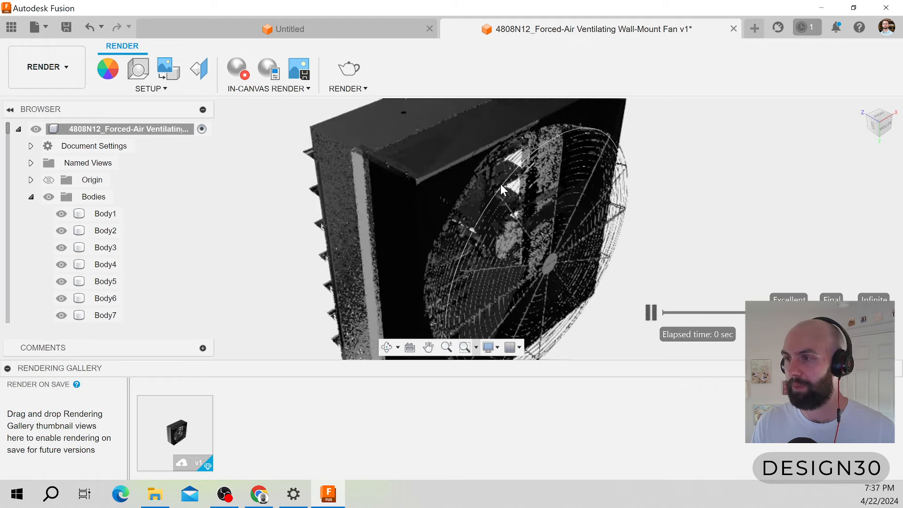
# Render the closer view at 2048 x 1536 with the local renderer, setting the advanced render quality to 90.
pyautogui.click(349, 69)
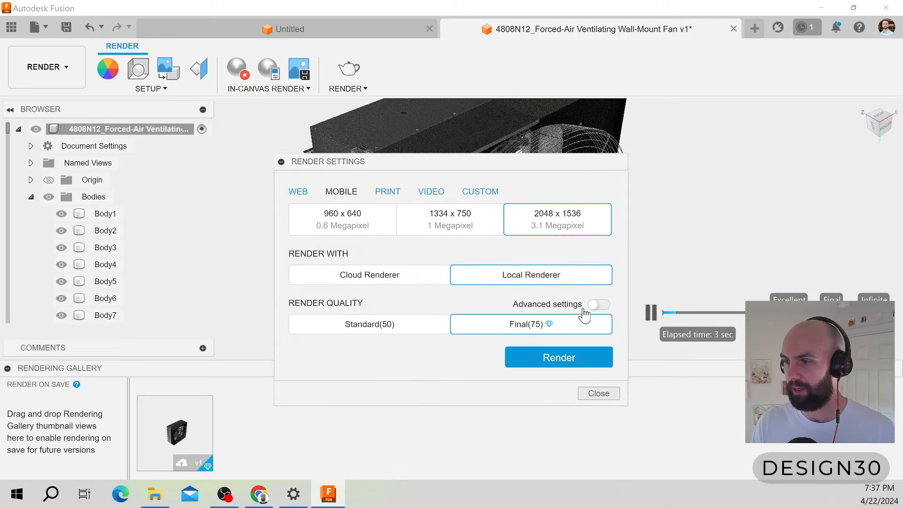
pyautogui.click(594, 306)
pyautogui.moveTo(503, 337); pyautogui.dragTo(568, 348)
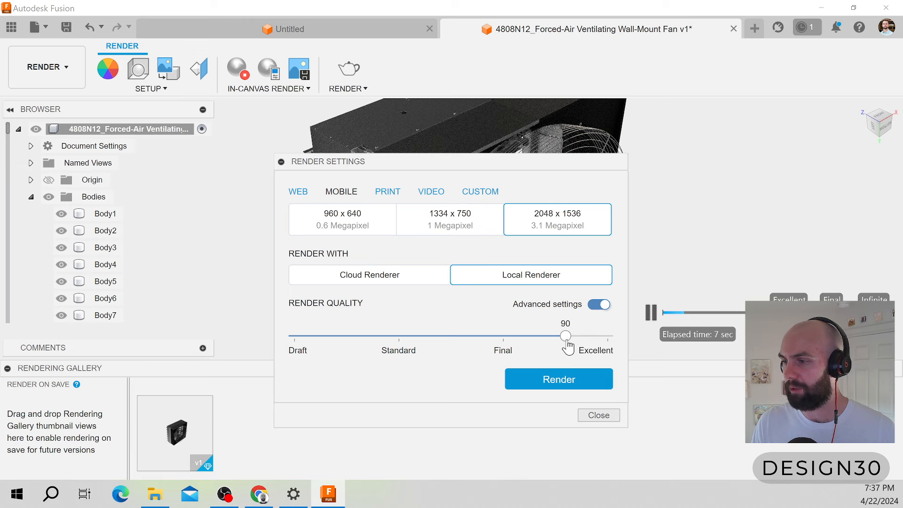
pyautogui.click(553, 389)
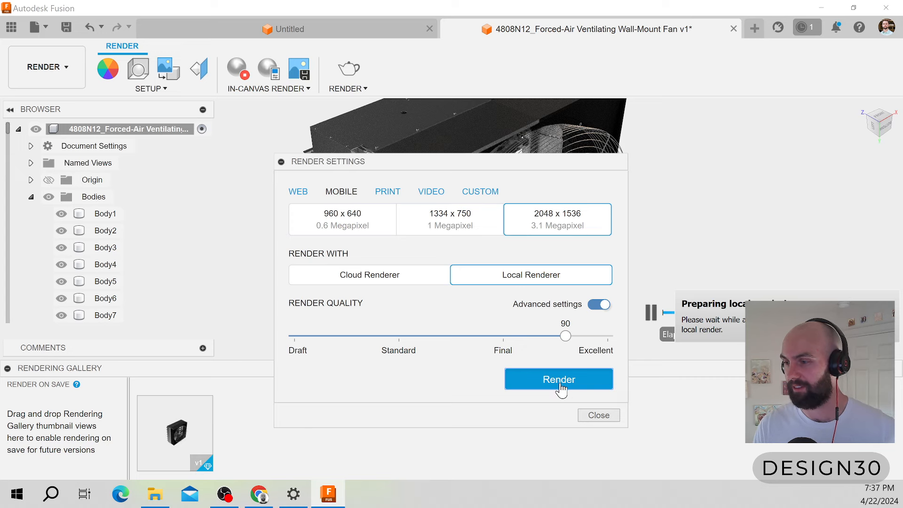
pyautogui.click(560, 380)
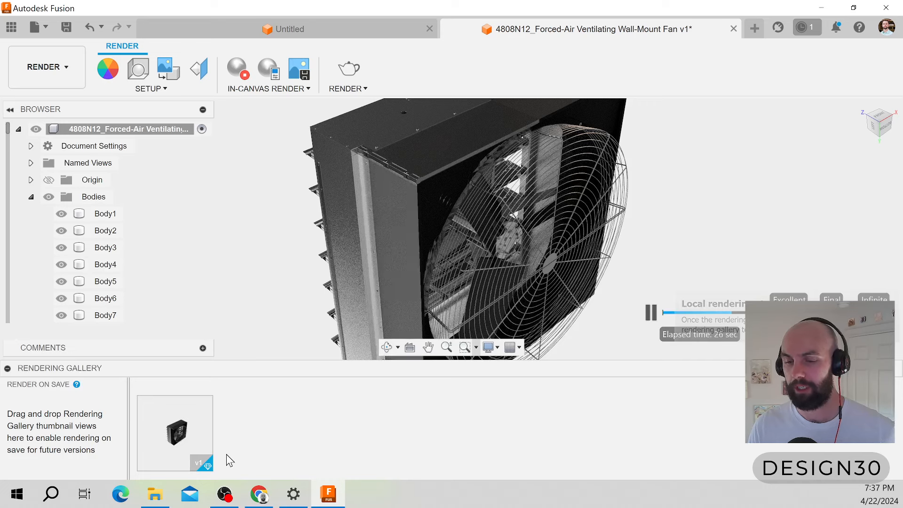
pyautogui.moveTo(184, 445)
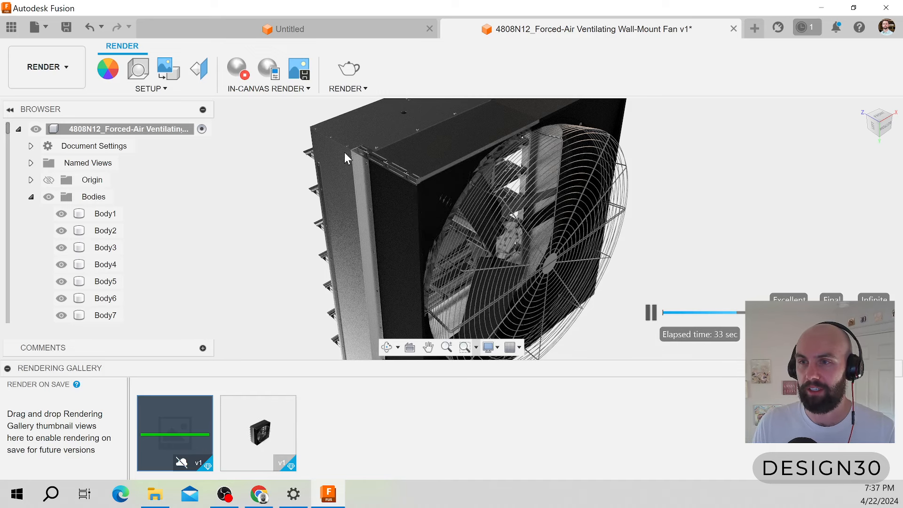
# Stop the in-canvas rendering and inspect the fan's louvers and side housing.
pyautogui.click(248, 77)
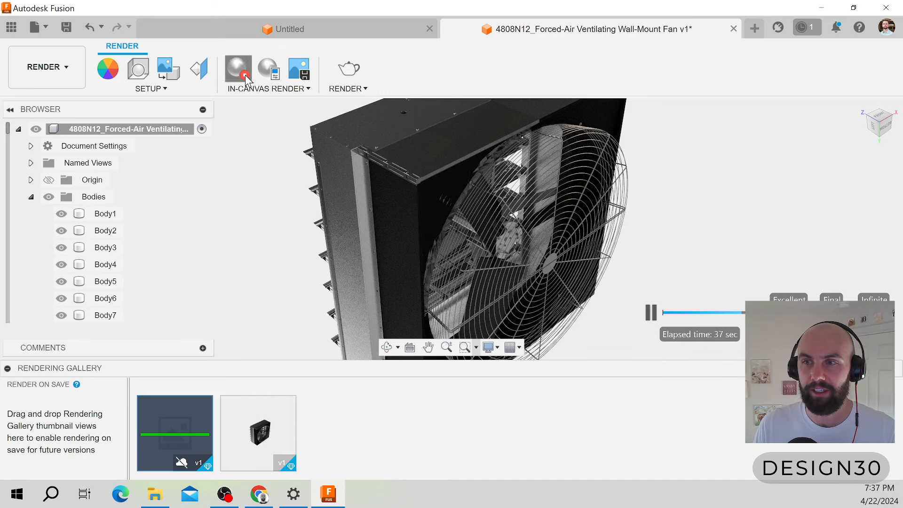
pyautogui.keyDown('shift'); pyautogui.moveTo(513, 173); pyautogui.dragTo(406, 200, button='middle'); pyautogui.keyUp('shift')
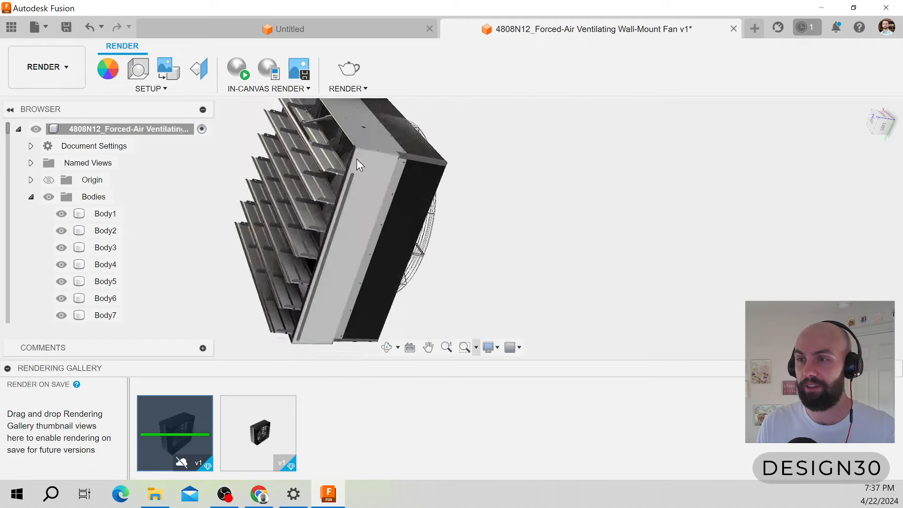
pyautogui.scroll(10, 357, 159)
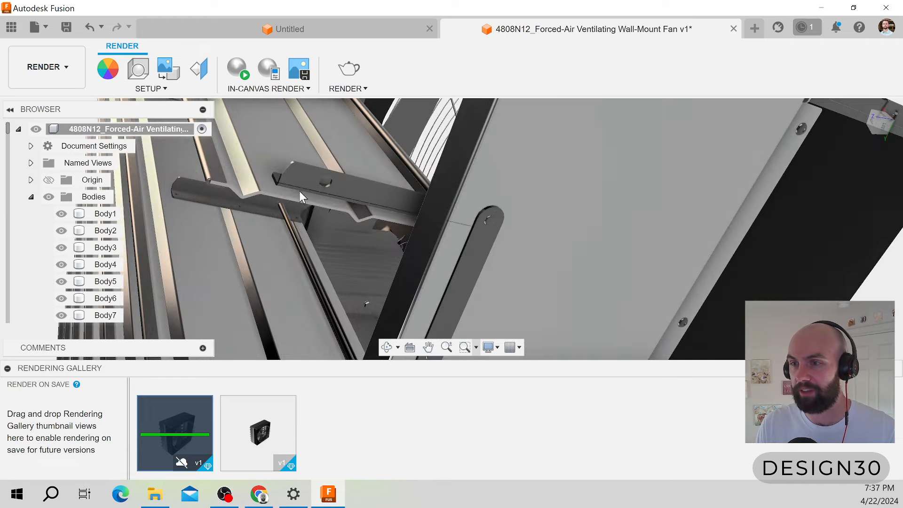
pyautogui.scroll(-10, 435, 186)
pyautogui.scroll(-3, 468, 216)
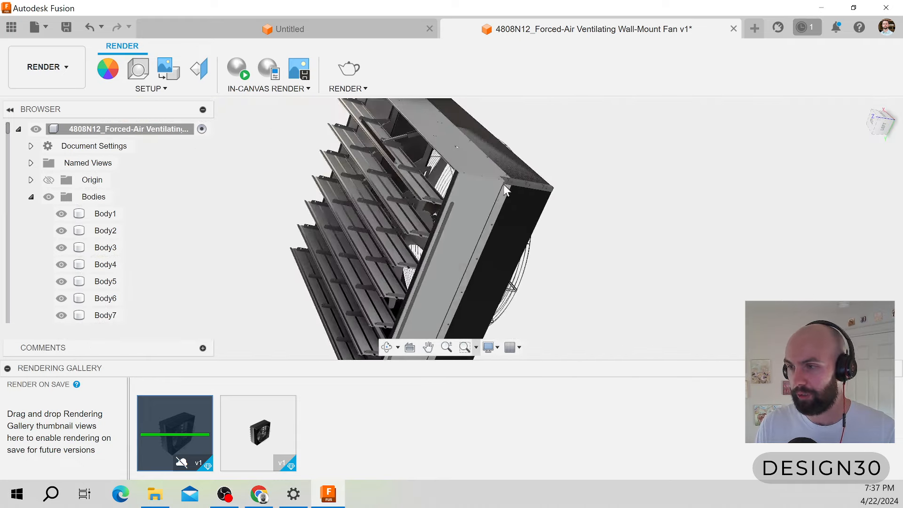
pyautogui.keyDown('shift'); pyautogui.moveTo(555, 231); pyautogui.dragTo(395, 165, button='middle'); pyautogui.keyUp('shift')
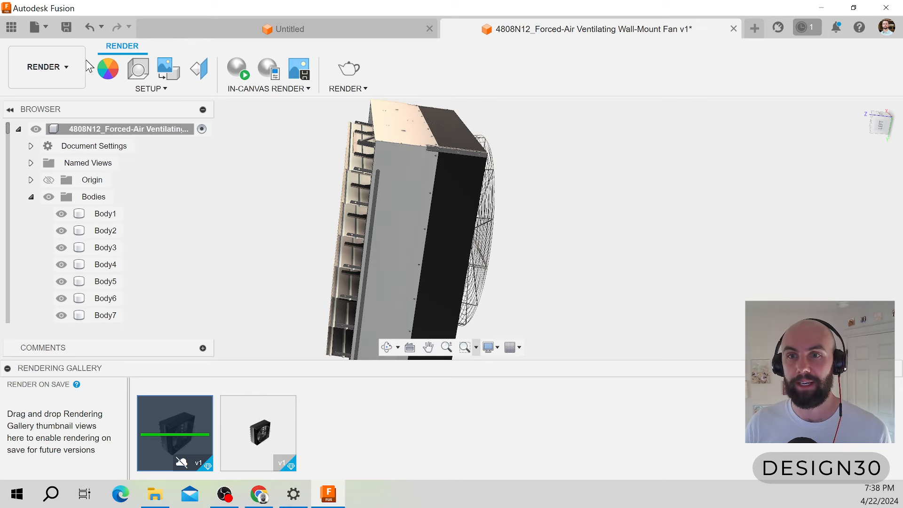
# Look over the fan's front and grille in the Design workspace, and return to the Render workspace.
pyautogui.click(73, 69)
pyautogui.click(46, 110)
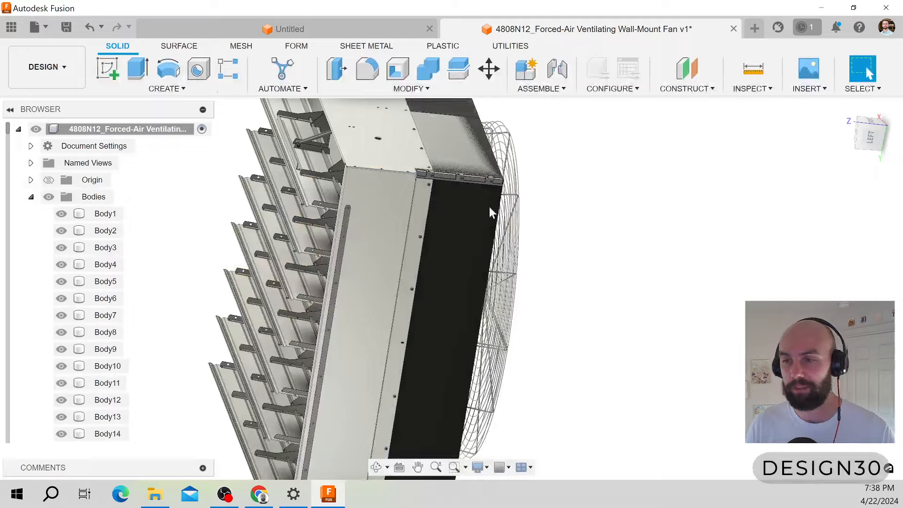
pyautogui.keyDown('shift'); pyautogui.moveTo(456, 258); pyautogui.dragTo(395, 267, button='middle'); pyautogui.keyUp('shift')
pyautogui.scroll(3, 382, 198)
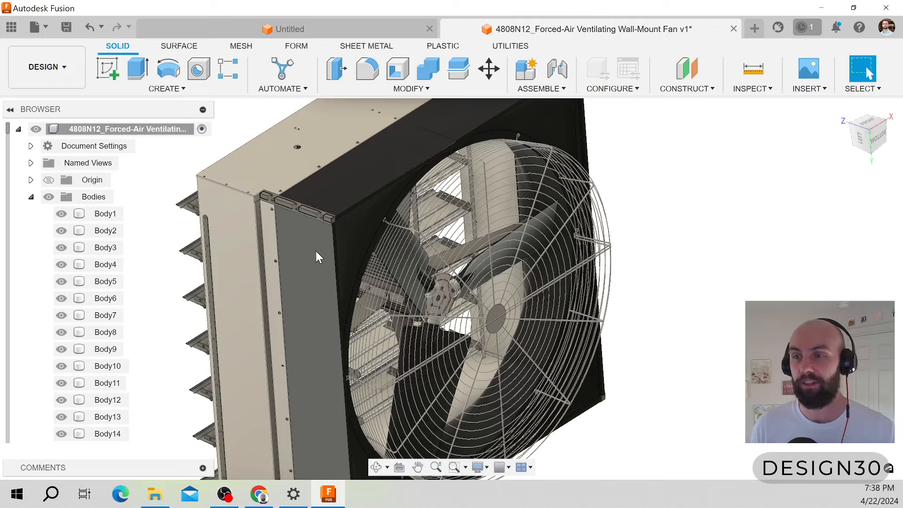
pyautogui.scroll(-2, 317, 257)
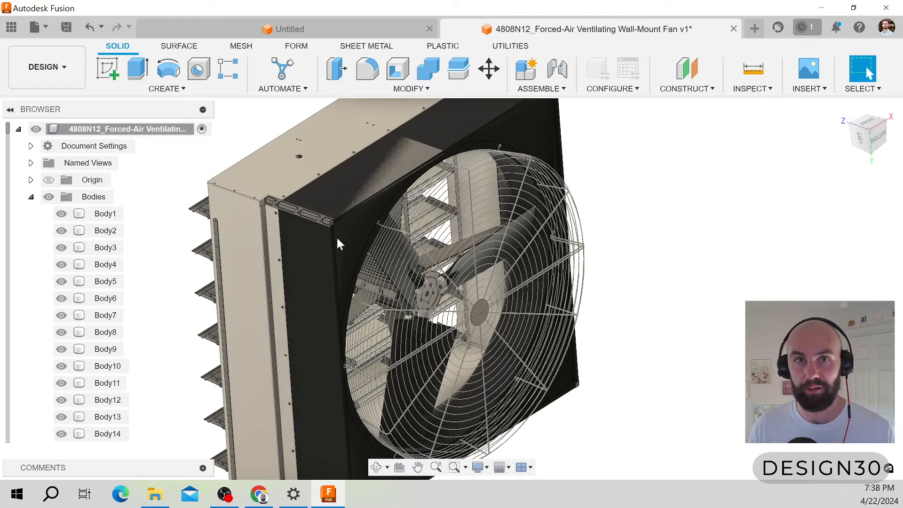
pyautogui.click(63, 73)
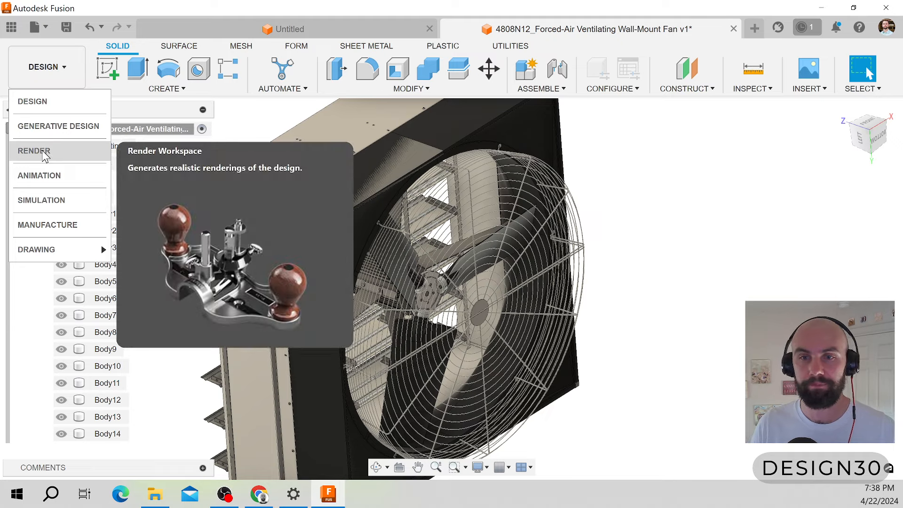
pyautogui.click(43, 153)
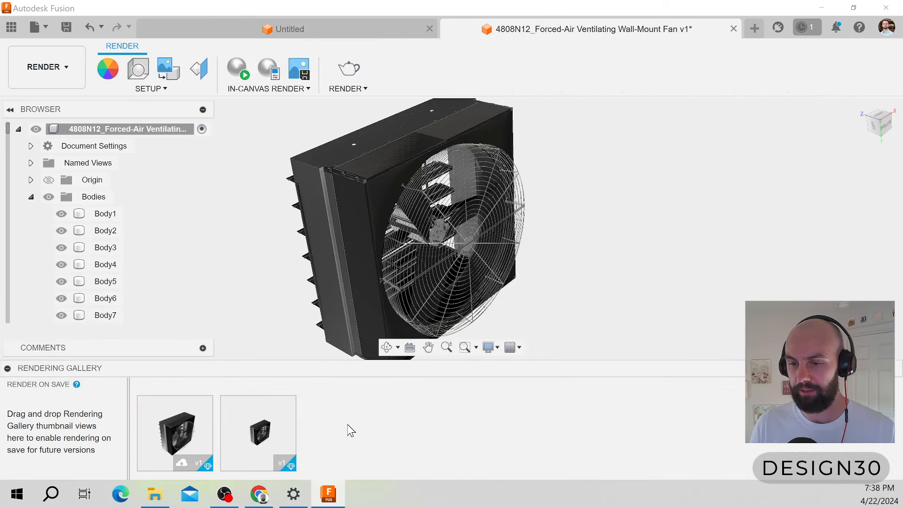
# Open the newest render from the rendering gallery and save it as a PNG in the Downloads folder.
pyautogui.click(174, 435)
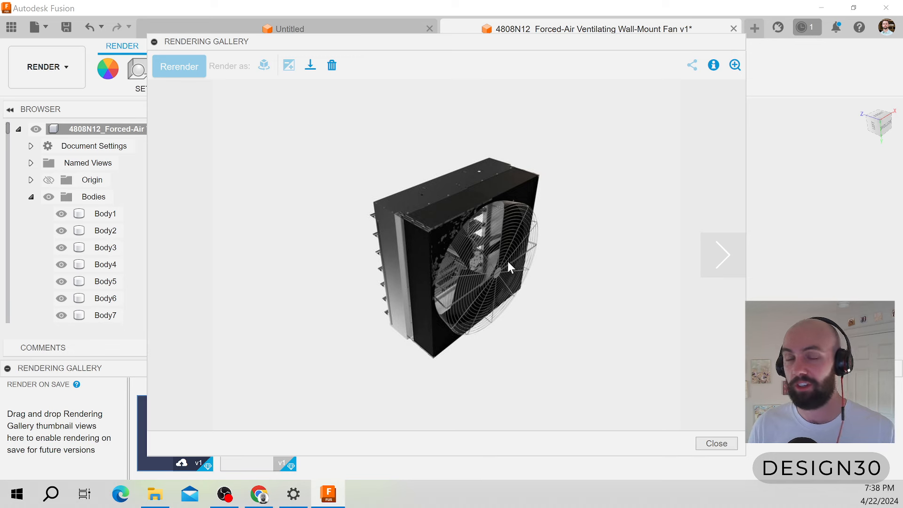
pyautogui.click(311, 69)
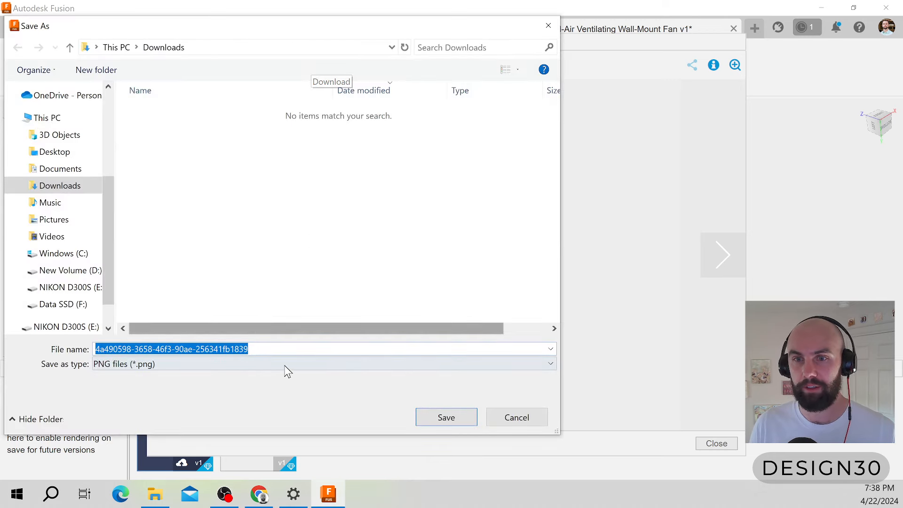
pyautogui.click(445, 416)
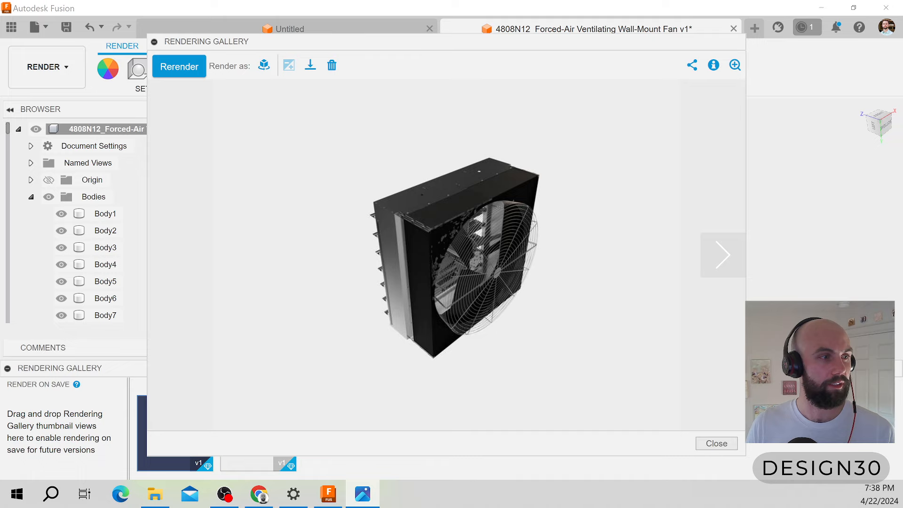
# Maximize the downloaded PNG in the image viewer and examine the fan's housing corner, grille and blades up close.
pyautogui.moveTo(1, 5); pyautogui.dragTo(699, 12)
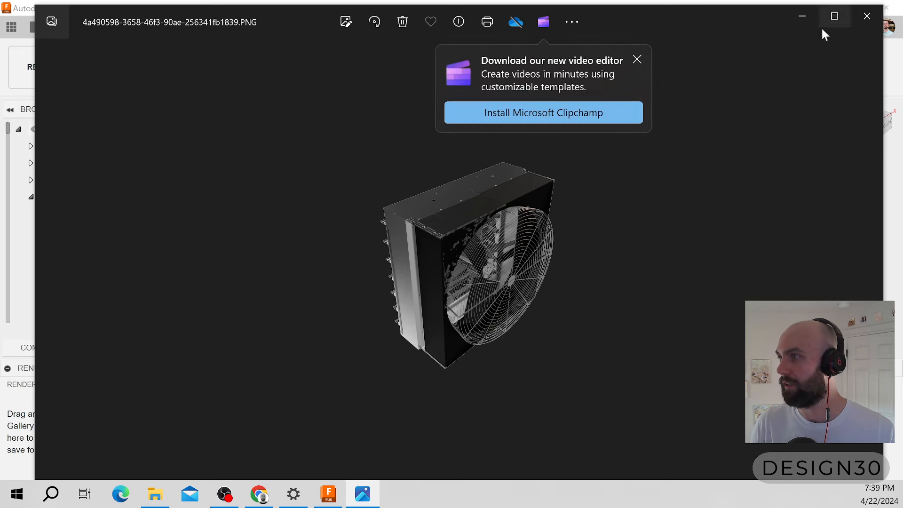
pyautogui.click(836, 16)
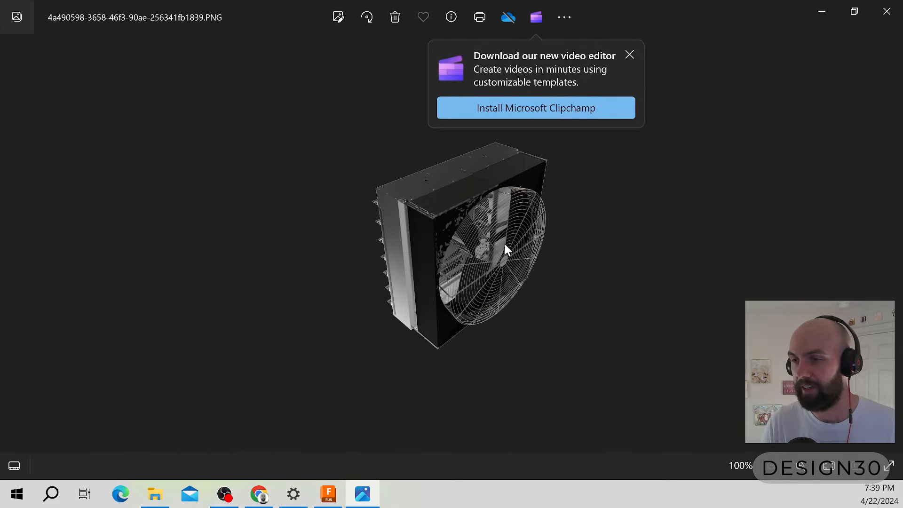
pyautogui.scroll(8, 513, 211)
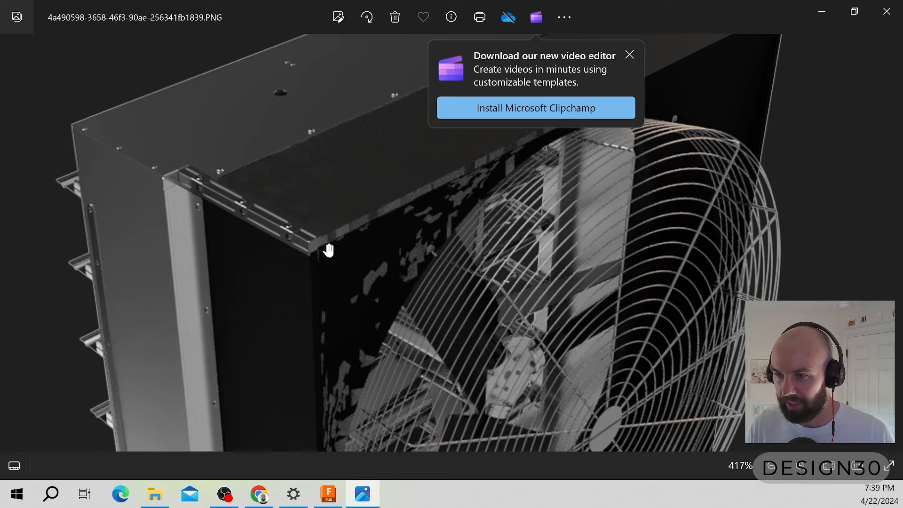
pyautogui.scroll(-2, 374, 249)
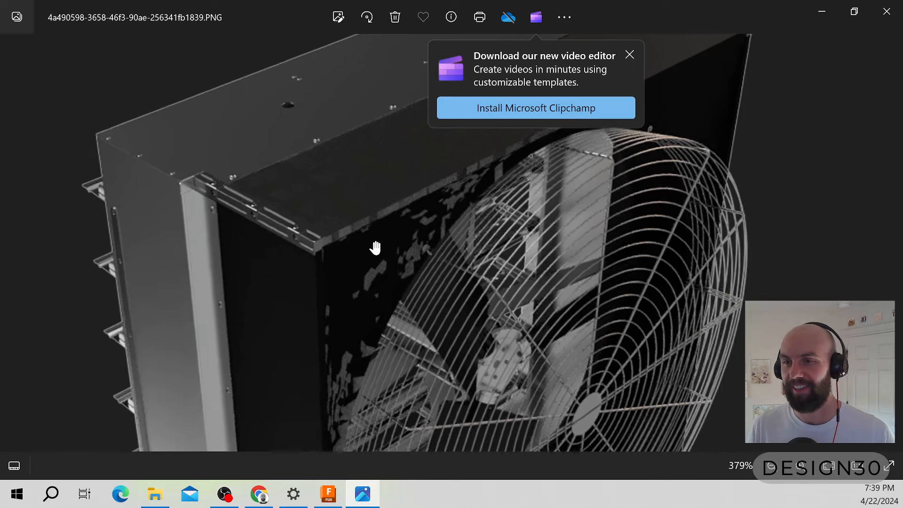
pyautogui.scroll(-3, 381, 247)
pyautogui.scroll(-1, 382, 247)
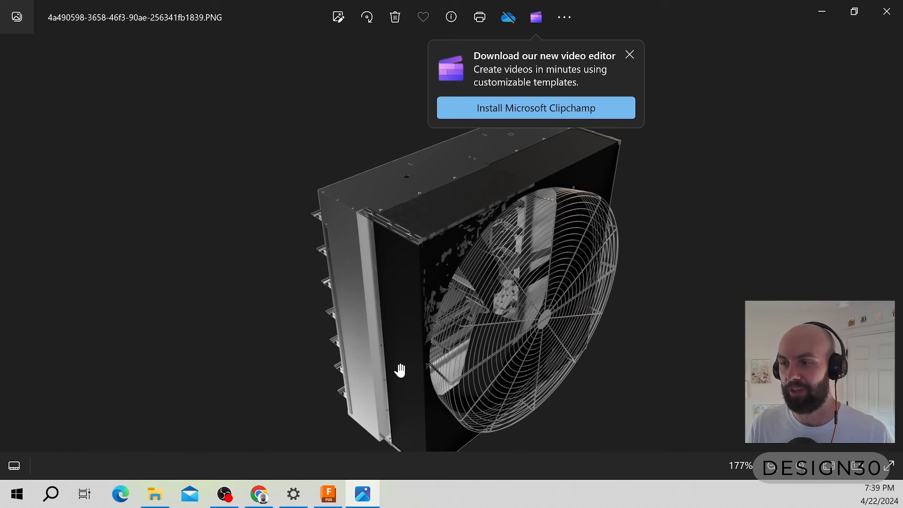
pyautogui.scroll(-2, 545, 253)
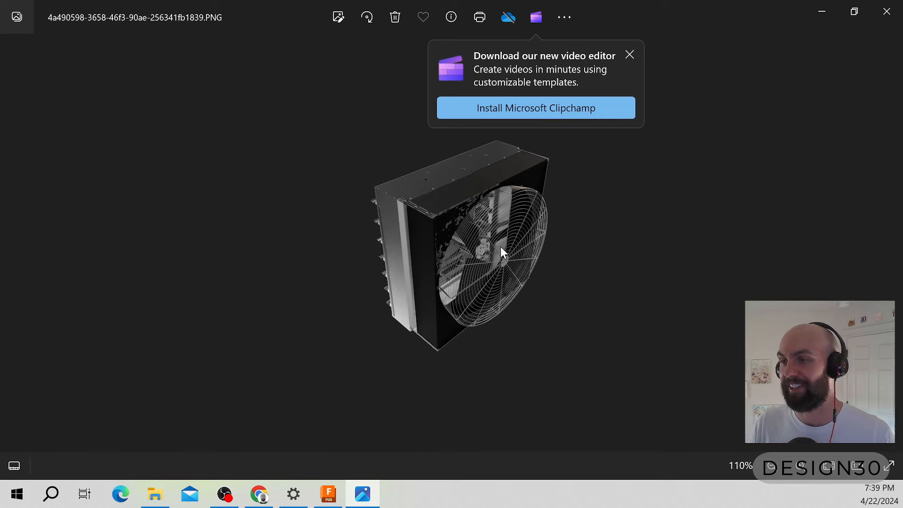
pyautogui.scroll(2, 500, 246)
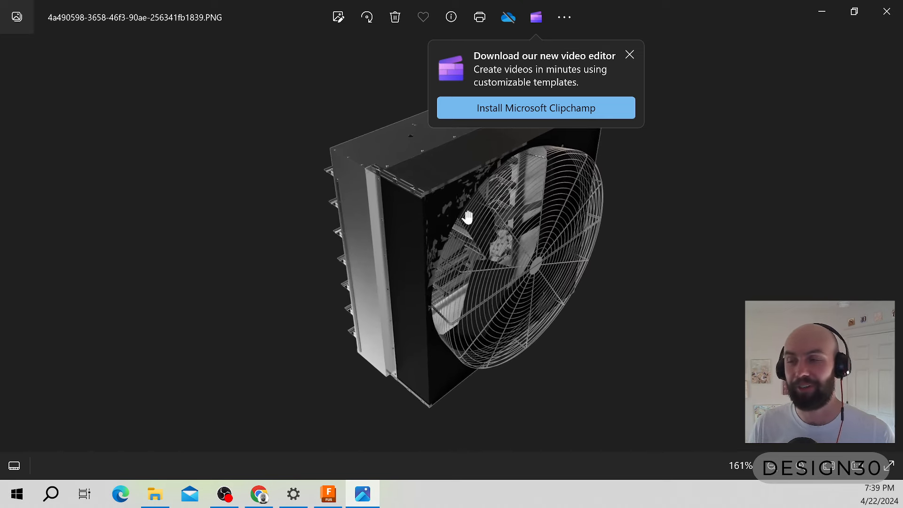
pyautogui.scroll(-1, 464, 235)
pyautogui.scroll(2, 516, 215)
pyautogui.scroll(-4, 537, 287)
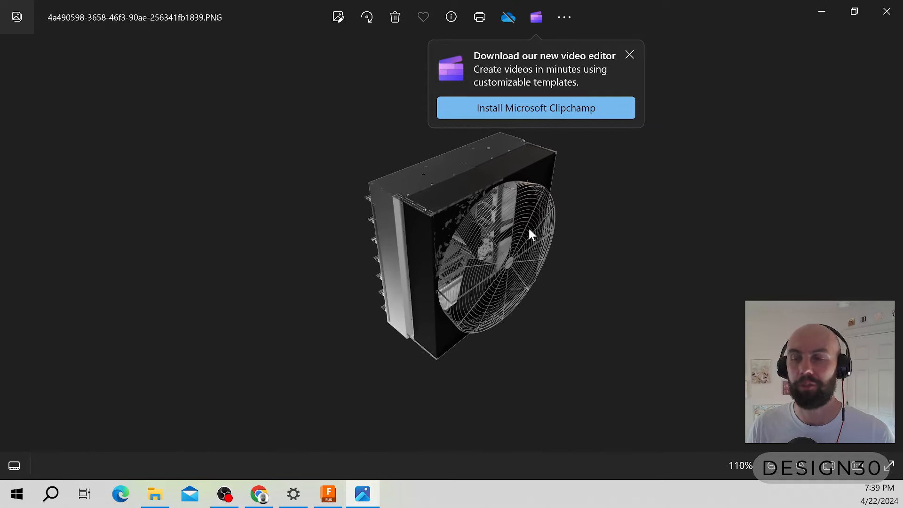
pyautogui.scroll(2, 531, 235)
pyautogui.scroll(-2, 530, 236)
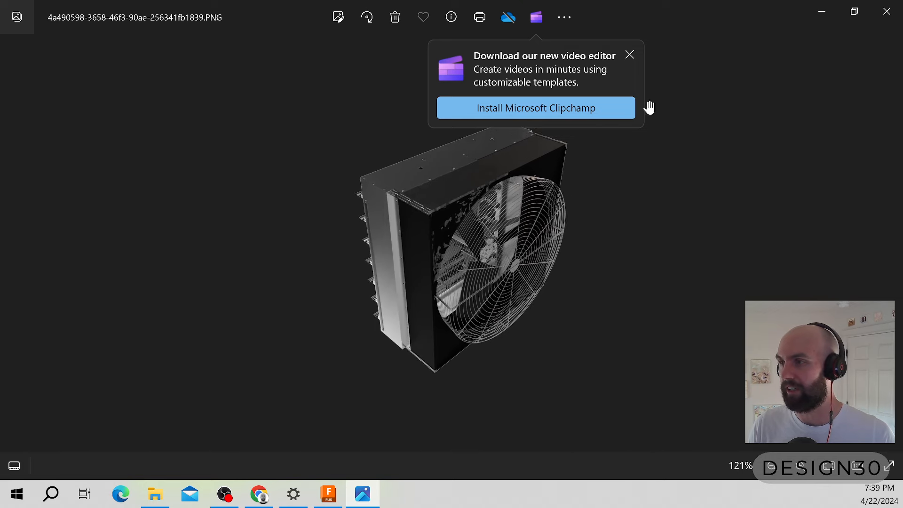
# Dismiss the video editor offer, recheck the rendered fan, and return to Fusion with the gallery preview closed.
pyautogui.click(630, 56)
pyautogui.scroll(-2, 525, 272)
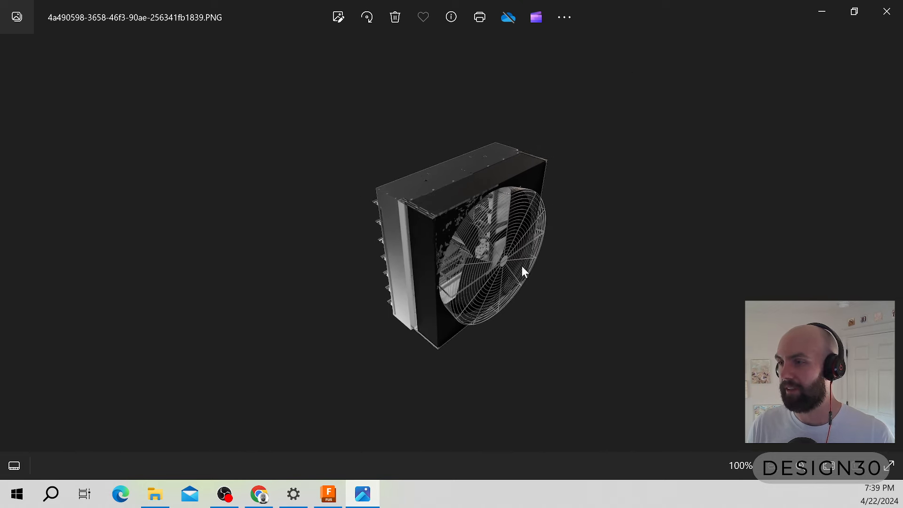
pyautogui.scroll(5, 522, 271)
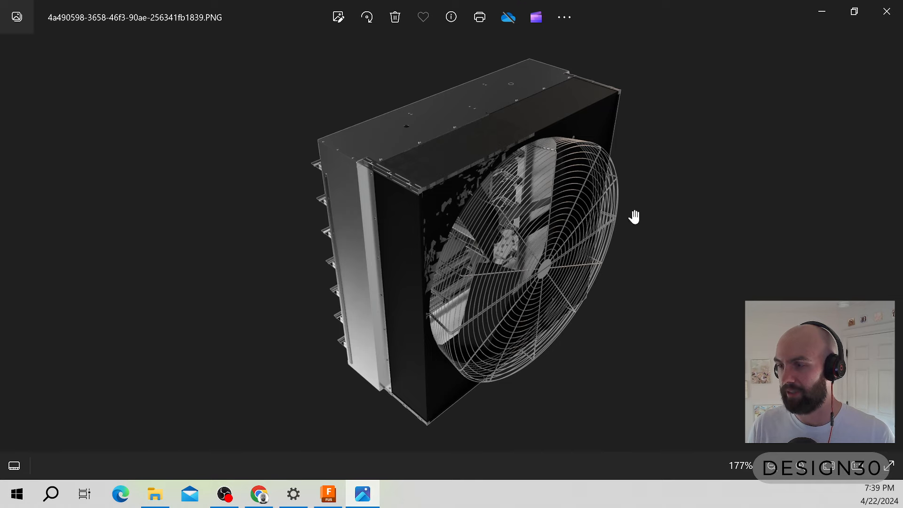
pyautogui.scroll(-2, 621, 210)
pyautogui.scroll(-1, 541, 247)
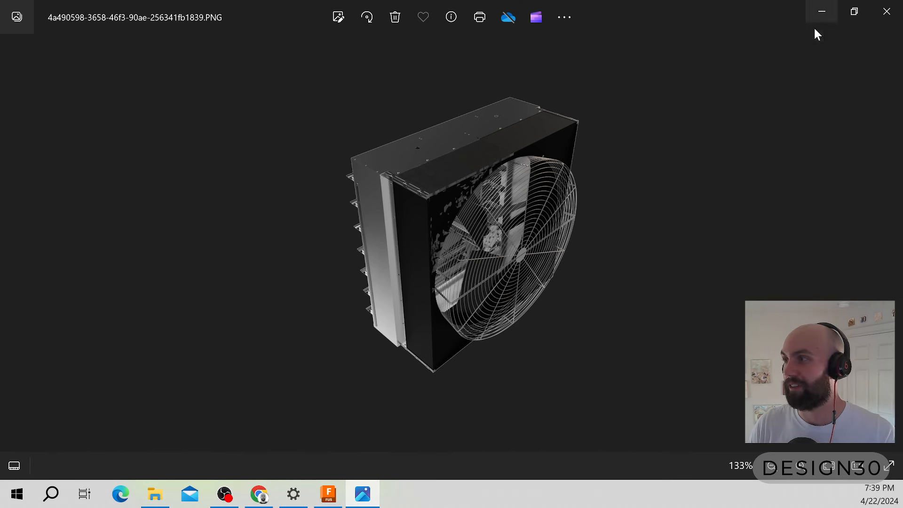
pyautogui.click(826, 8)
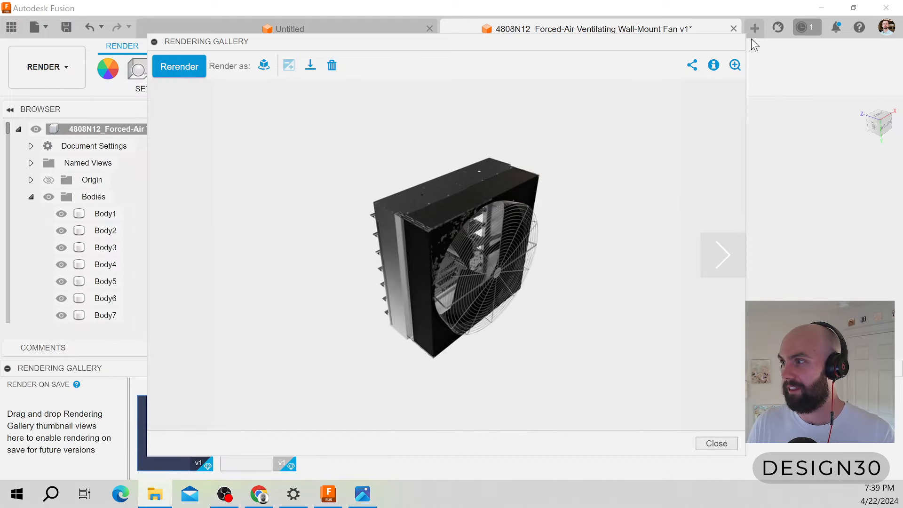
pyautogui.click(712, 445)
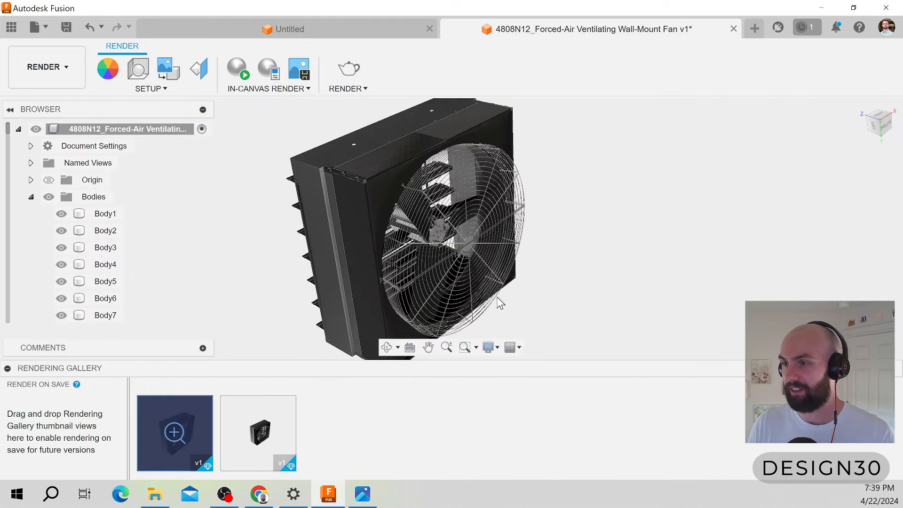